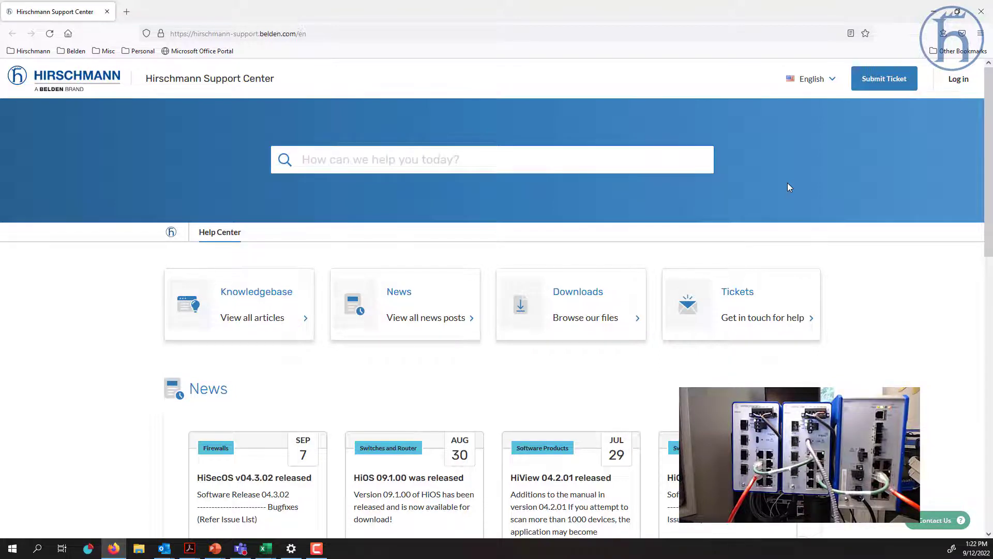
- Log in to the Hirschmann Support Center using the saved account and open Downloads
{"action": "left_click", "coordinate": [968, 85]}
{"action": "left_click", "coordinate": [854, 141]}
{"action": "left_click", "coordinate": [887, 160]}
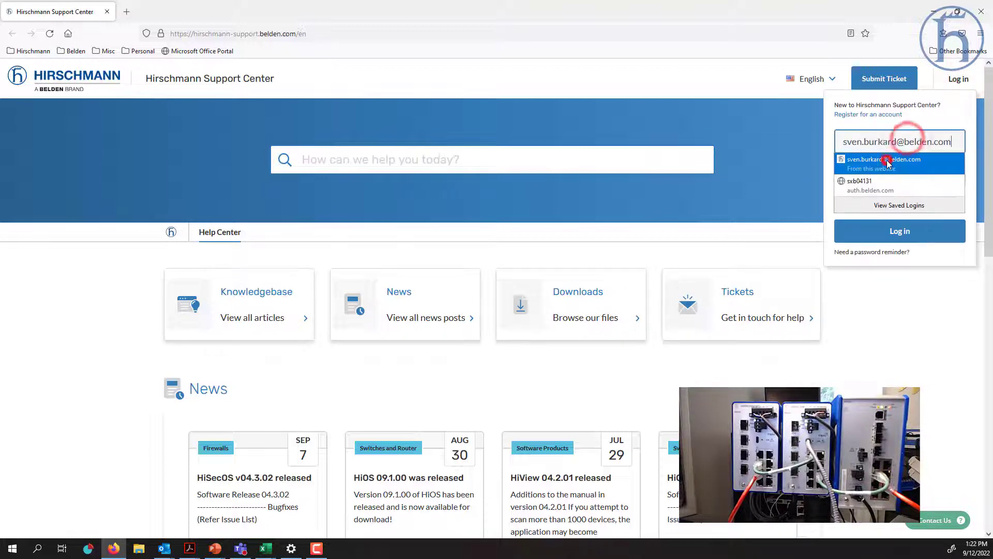
{"action": "left_click", "coordinate": [894, 229]}
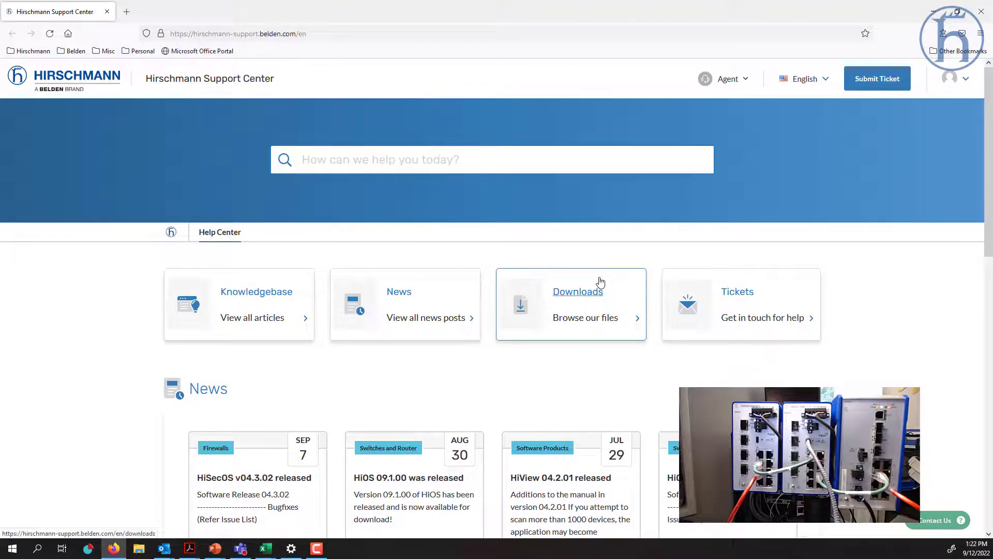
{"action": "left_click", "coordinate": [580, 293]}
- Browse the Downloads page past the HiOS, HiDiscovery and CAD Files sections to the Manuals links
{"action": "scroll", "coordinate": [552, 319], "scroll_direction": "down", "scroll_amount": 7}
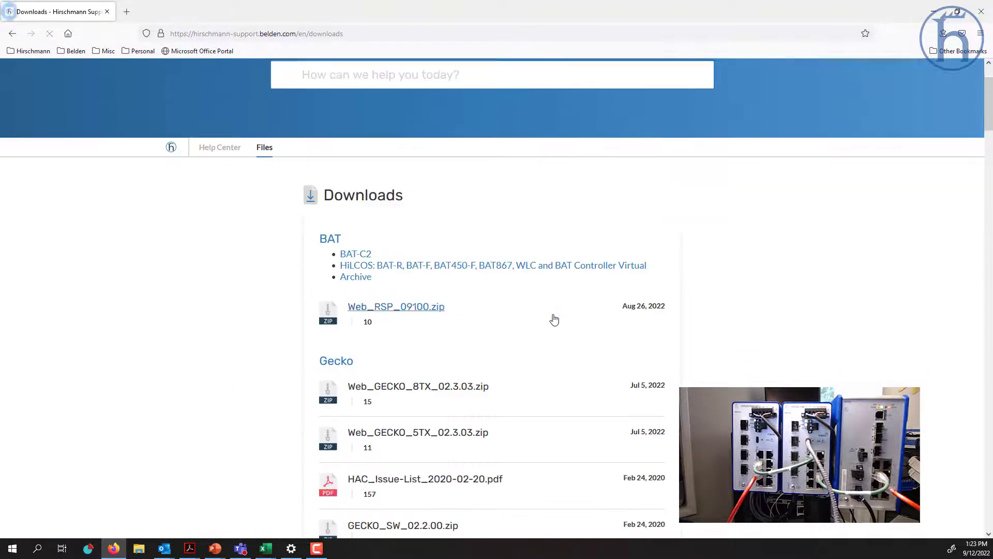
{"action": "scroll", "coordinate": [488, 309], "scroll_direction": "down", "scroll_amount": 10}
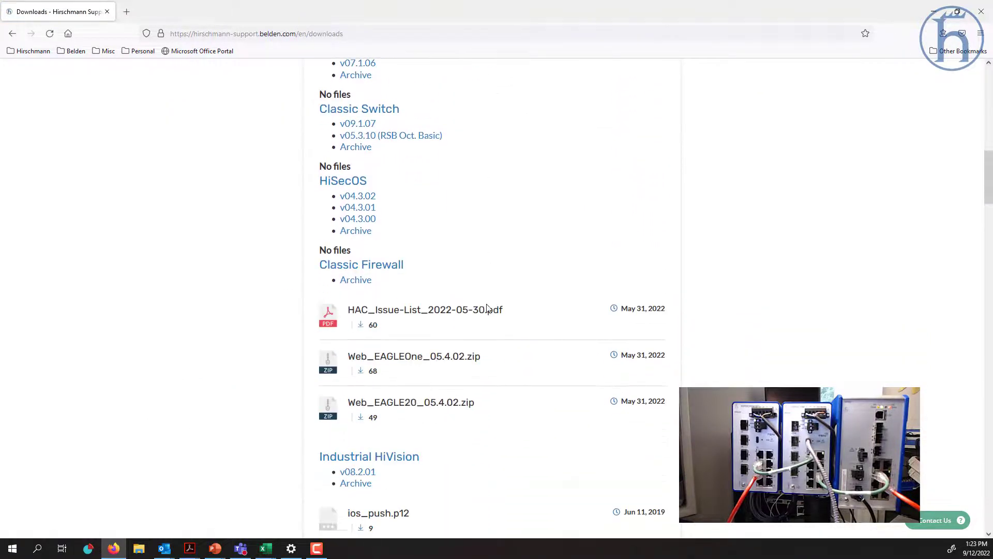
{"action": "scroll", "coordinate": [488, 309], "scroll_direction": "down", "scroll_amount": 5}
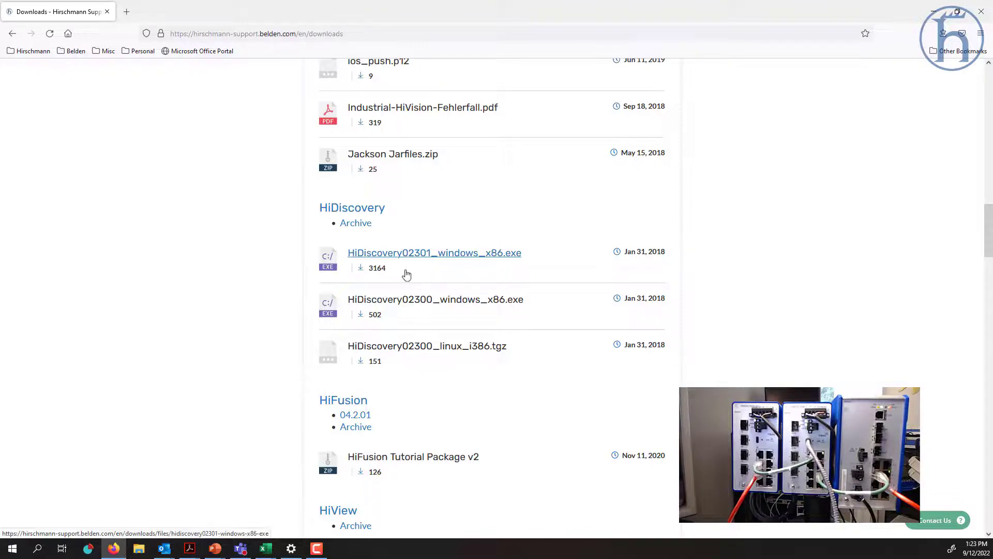
{"action": "scroll", "coordinate": [404, 278], "scroll_direction": "up", "scroll_amount": 1}
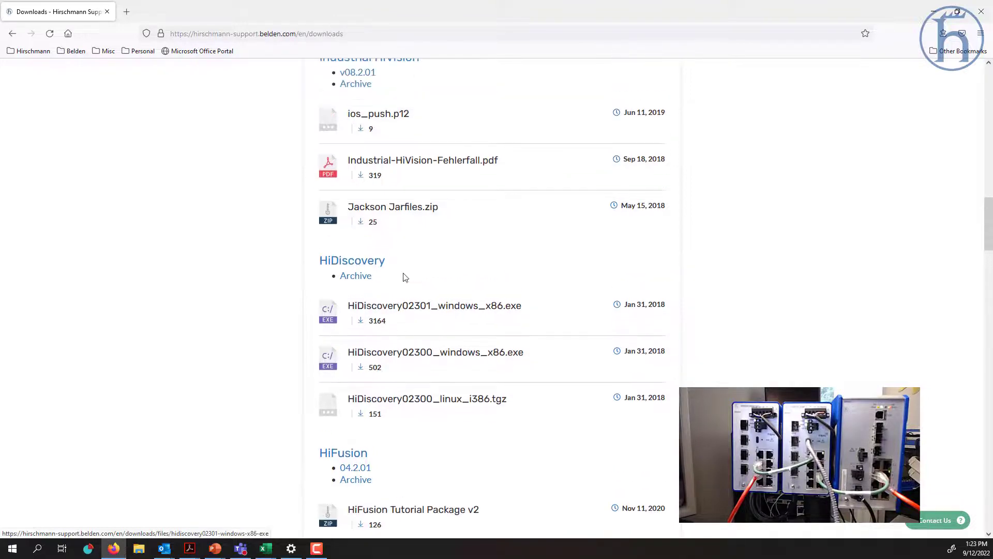
{"action": "scroll", "coordinate": [478, 373], "scroll_direction": "up", "scroll_amount": 1}
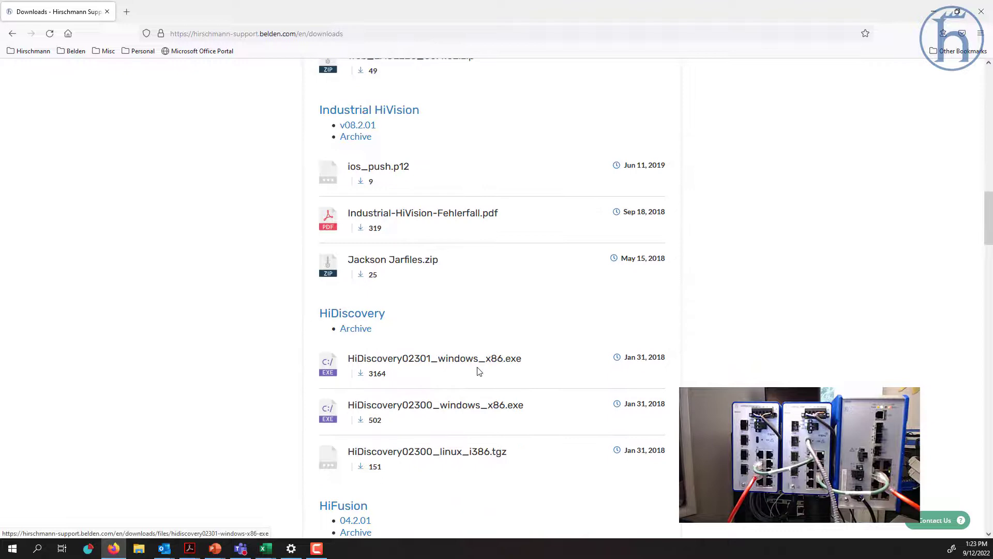
{"action": "scroll", "coordinate": [491, 376], "scroll_direction": "up", "scroll_amount": 4}
{"action": "scroll", "coordinate": [509, 380], "scroll_direction": "up", "scroll_amount": 5}
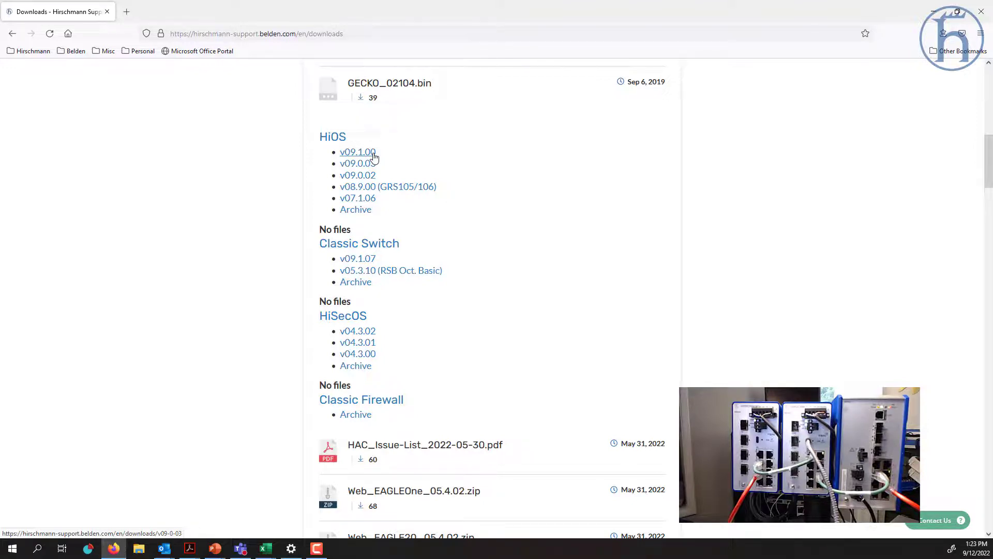
{"action": "scroll", "coordinate": [375, 158], "scroll_direction": "up", "scroll_amount": 7}
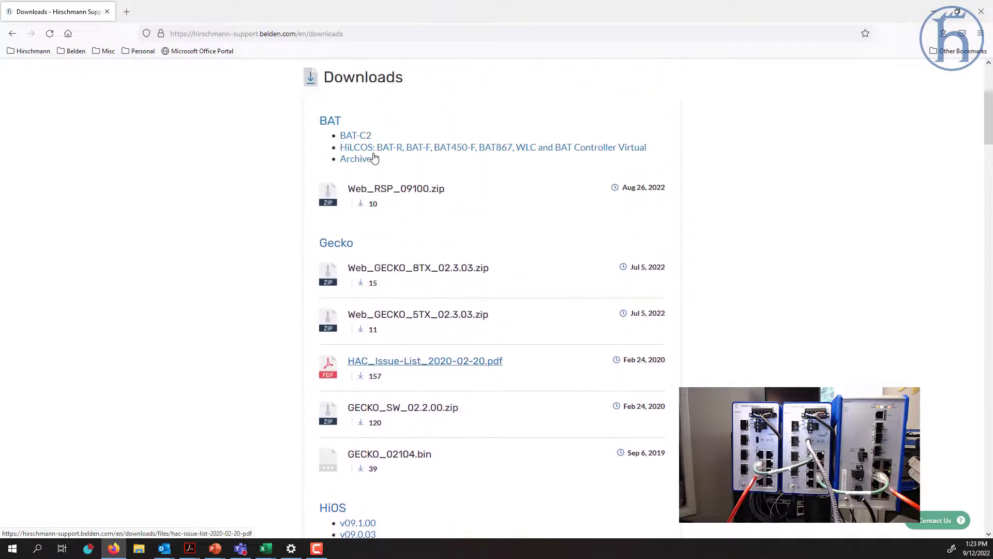
{"action": "scroll", "coordinate": [401, 221], "scroll_direction": "down", "scroll_amount": 6}
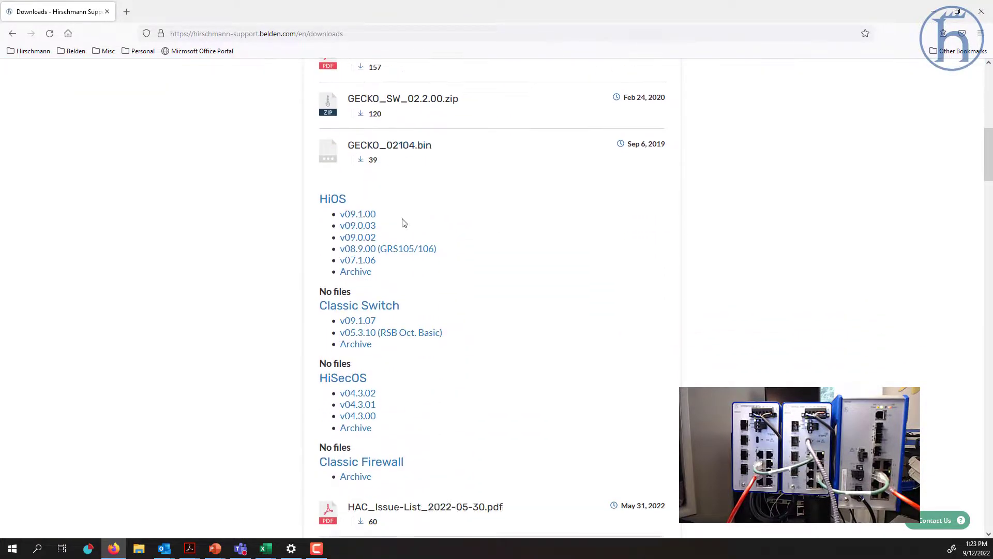
{"action": "scroll", "coordinate": [465, 232], "scroll_direction": "down", "scroll_amount": 6}
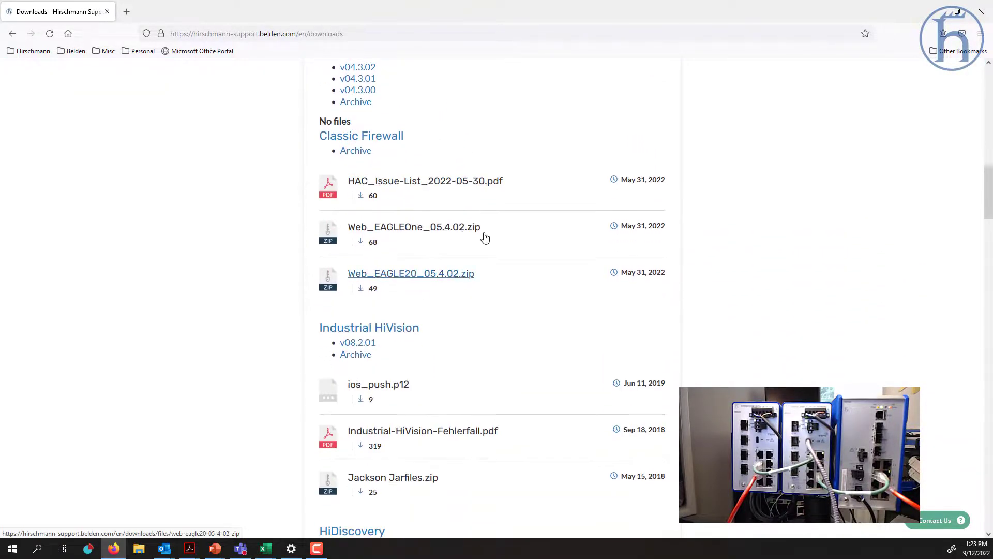
{"action": "scroll", "coordinate": [485, 237], "scroll_direction": "down", "scroll_amount": 2}
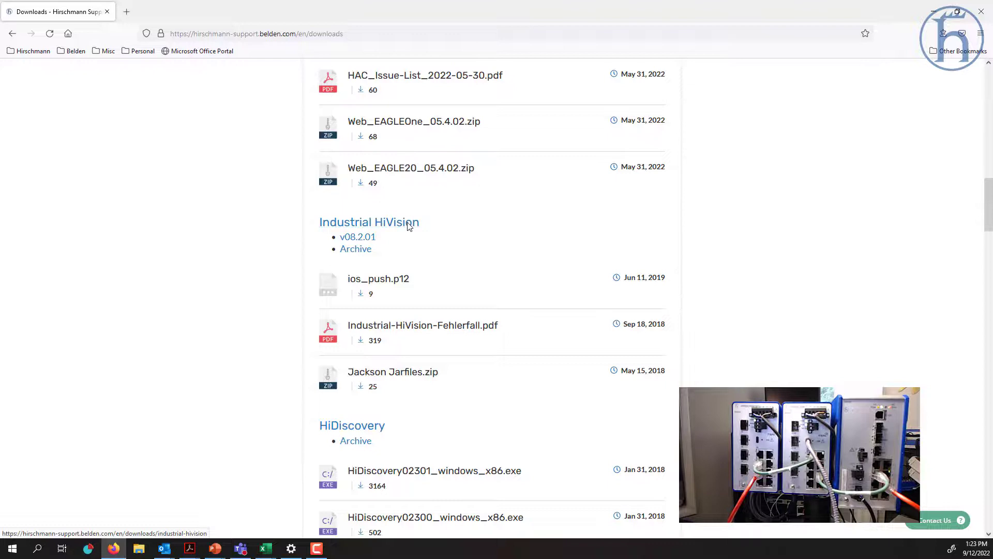
{"action": "scroll", "coordinate": [409, 227], "scroll_direction": "down", "scroll_amount": 3}
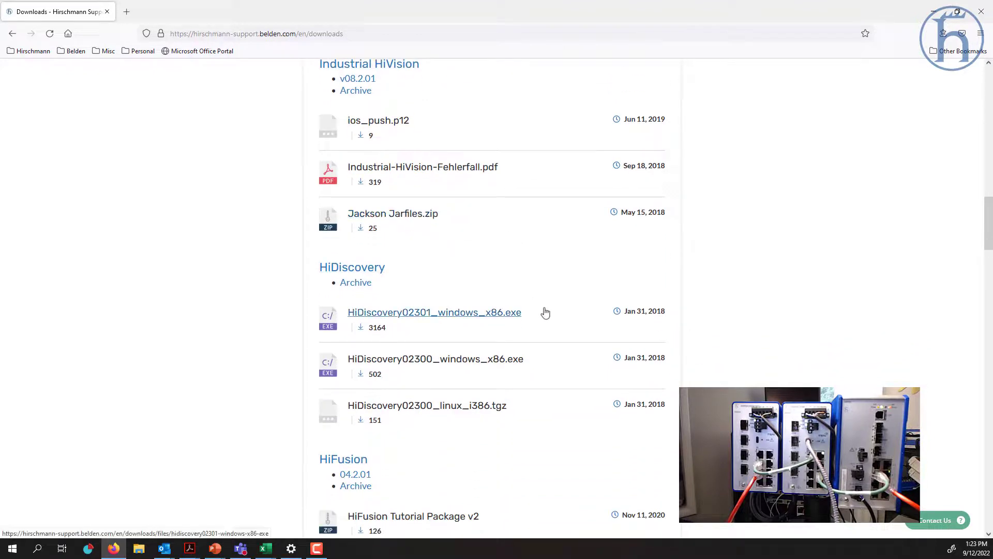
{"action": "scroll", "coordinate": [544, 311], "scroll_direction": "down", "scroll_amount": 6}
{"action": "scroll", "coordinate": [544, 311], "scroll_direction": "down", "scroll_amount": 10}
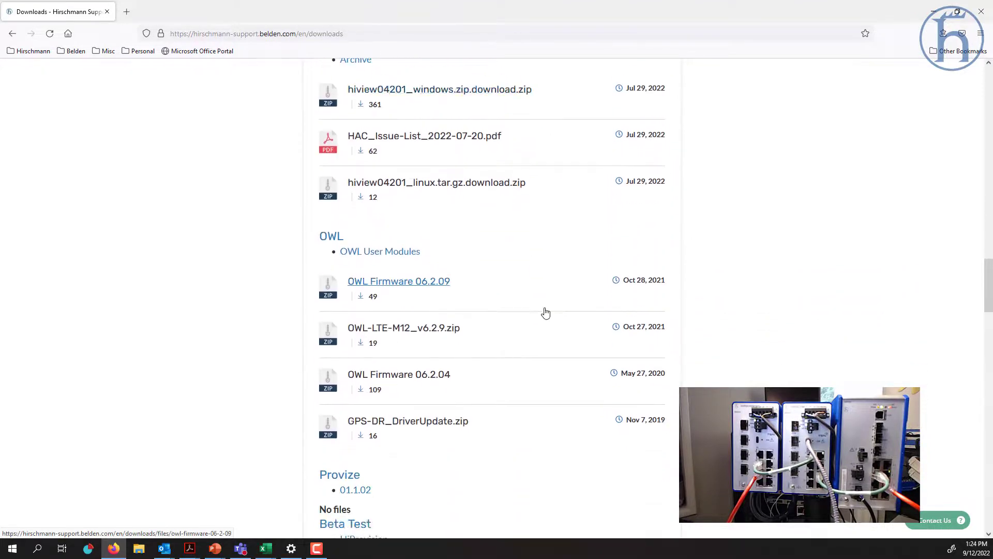
{"action": "scroll", "coordinate": [409, 308], "scroll_direction": "down", "scroll_amount": 3}
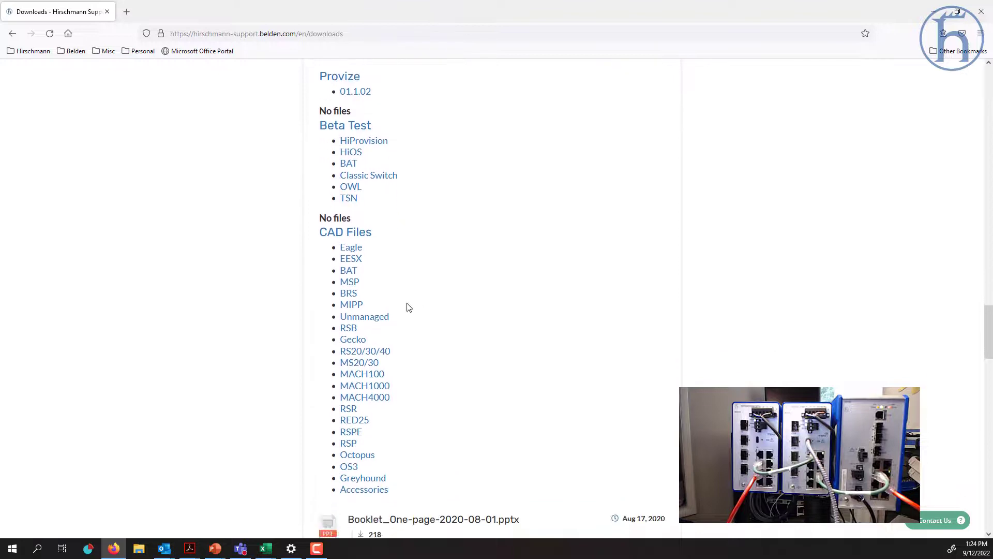
{"action": "scroll", "coordinate": [427, 378], "scroll_direction": "down", "scroll_amount": 7}
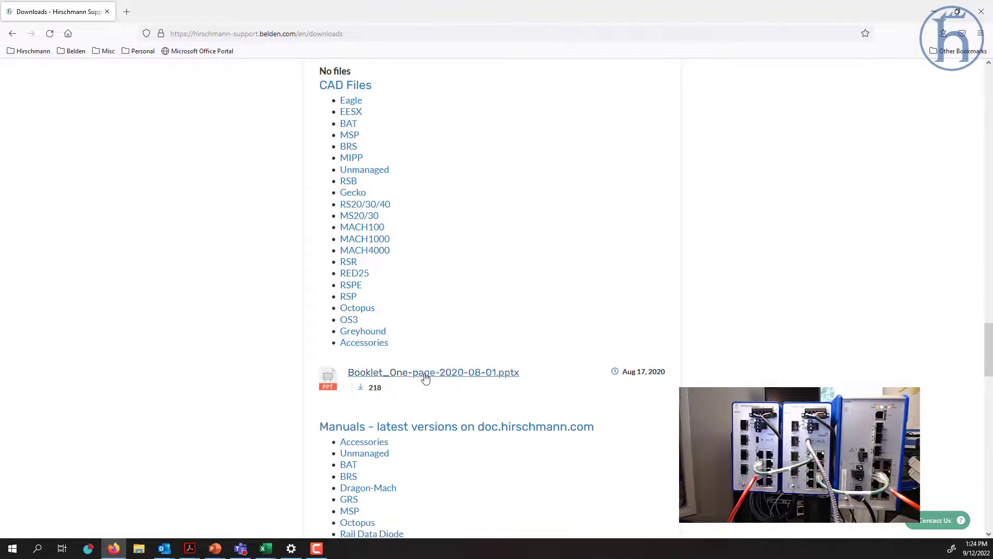
{"action": "scroll", "coordinate": [427, 378], "scroll_direction": "down", "scroll_amount": 5}
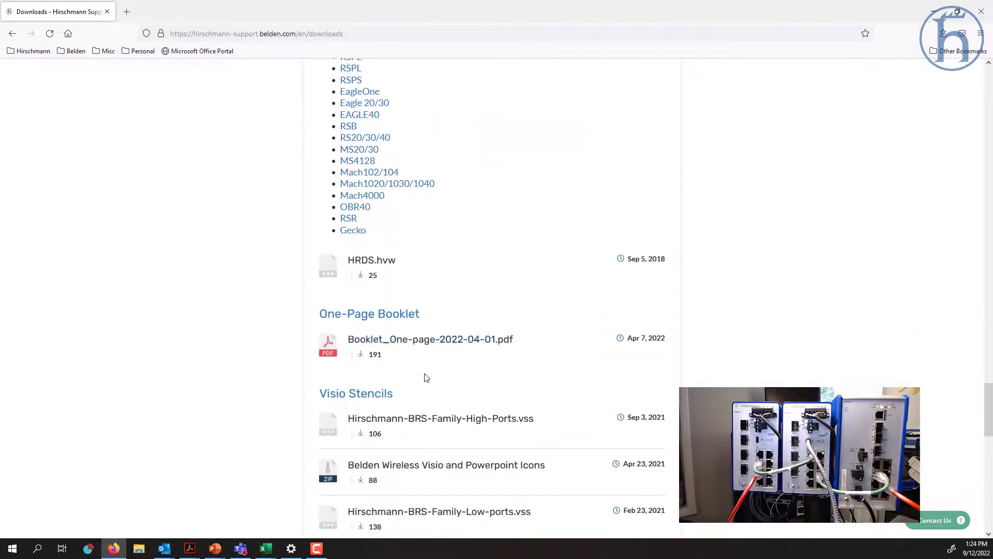
{"action": "scroll", "coordinate": [426, 378], "scroll_direction": "up", "scroll_amount": 6}
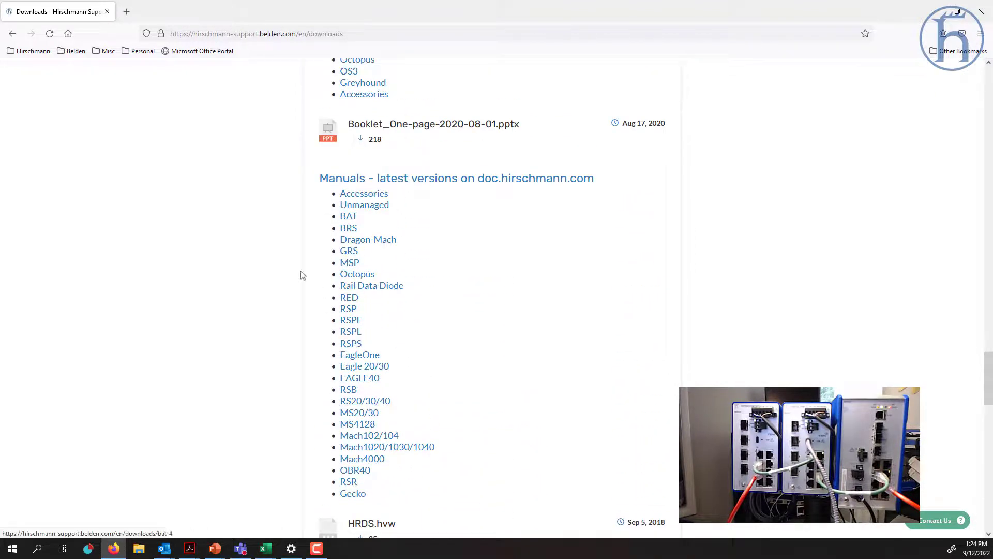
{"action": "left_click", "coordinate": [37, 52]}
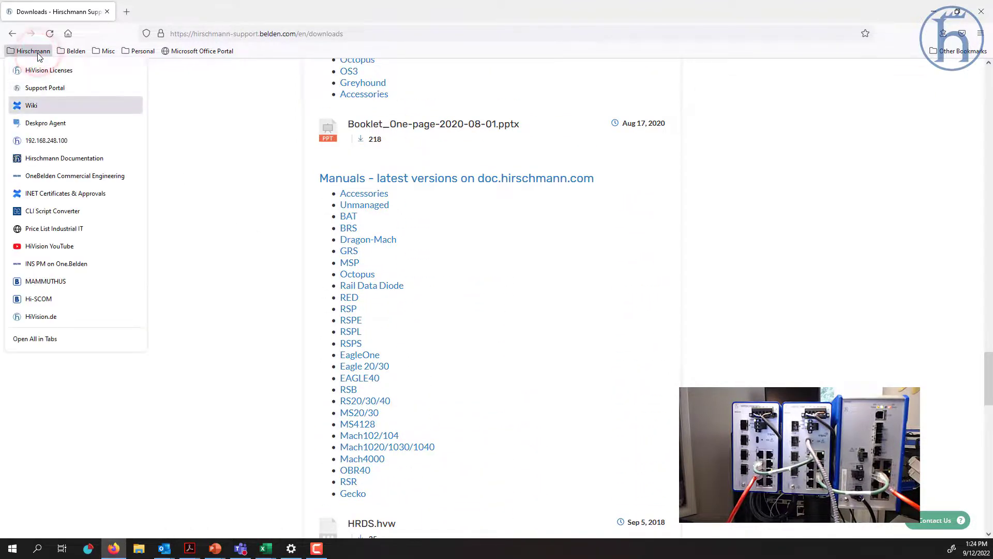
- Go to the Hirschmann Documentation site, accept its cookies, and open the HIOS FEATURES overview
{"action": "left_click", "coordinate": [66, 159]}
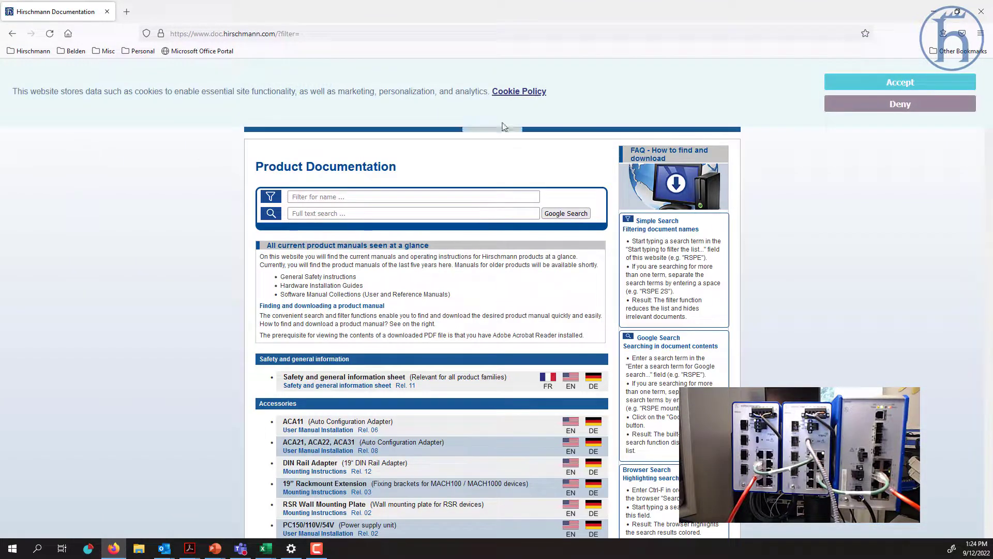
{"action": "left_click", "coordinate": [939, 85]}
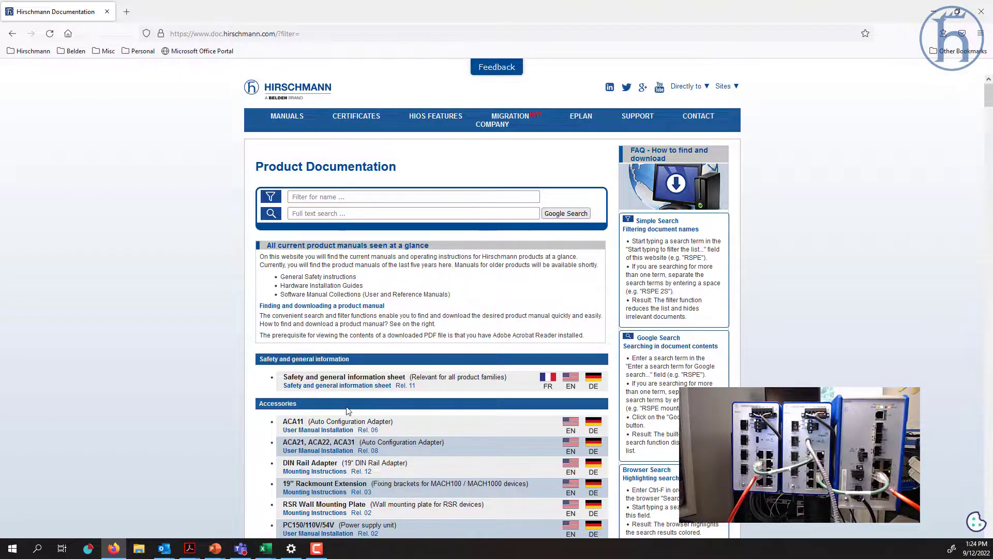
{"action": "scroll", "coordinate": [345, 409], "scroll_direction": "down", "scroll_amount": 6}
{"action": "scroll", "coordinate": [255, 406], "scroll_direction": "up", "scroll_amount": 3}
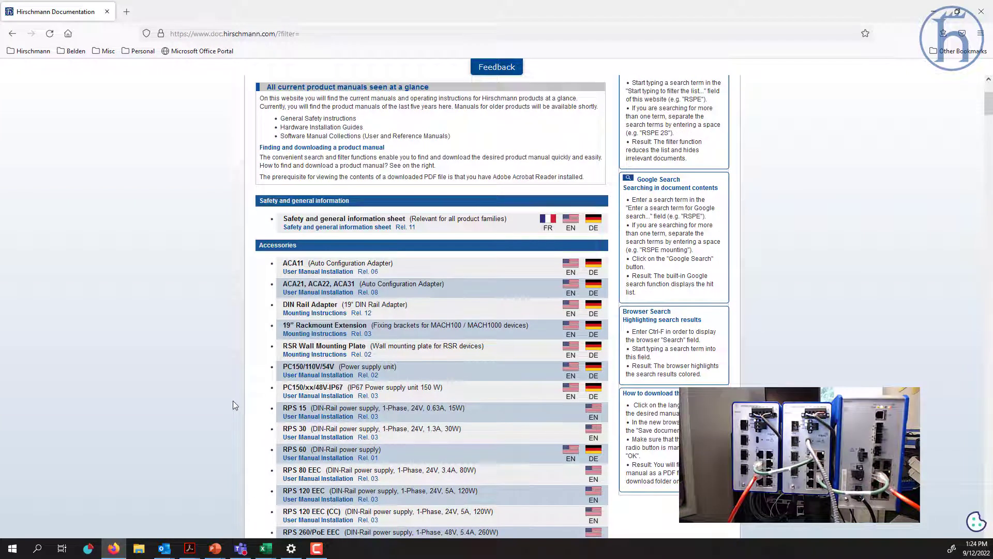
{"action": "scroll", "coordinate": [194, 315], "scroll_direction": "up", "scroll_amount": 3}
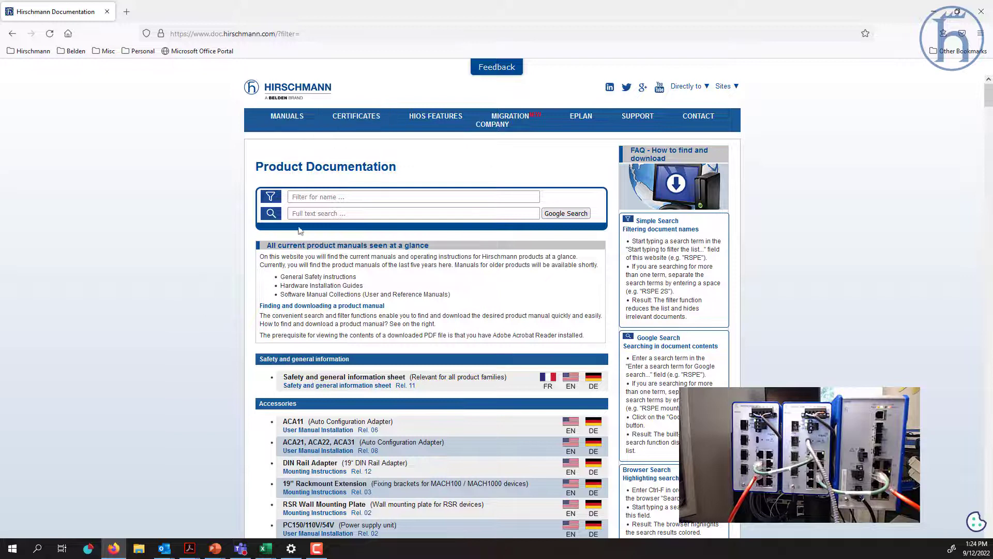
{"action": "left_click", "coordinate": [436, 117]}
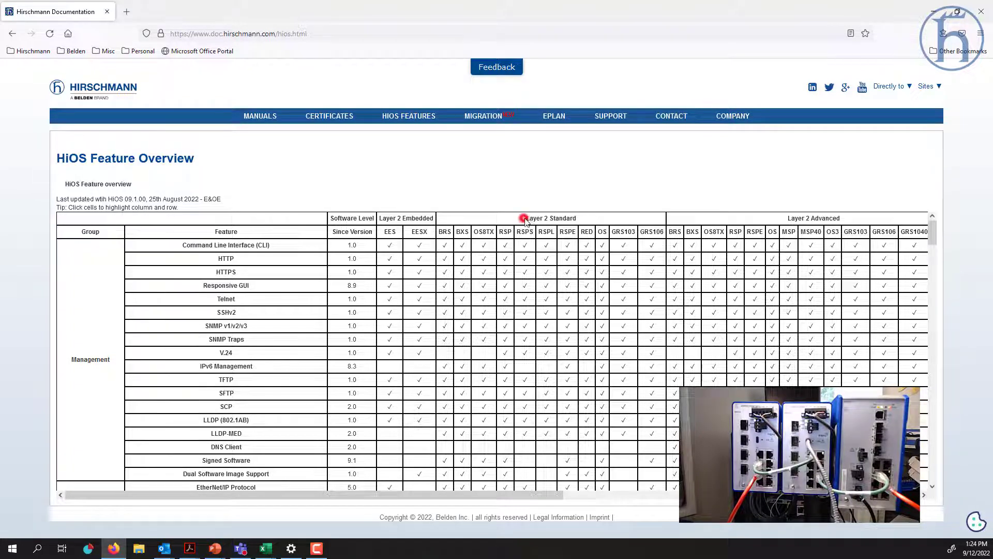
- Highlight the Layer 2 Standard column group in the HiOS feature table
{"action": "triple_click", "coordinate": [526, 218]}
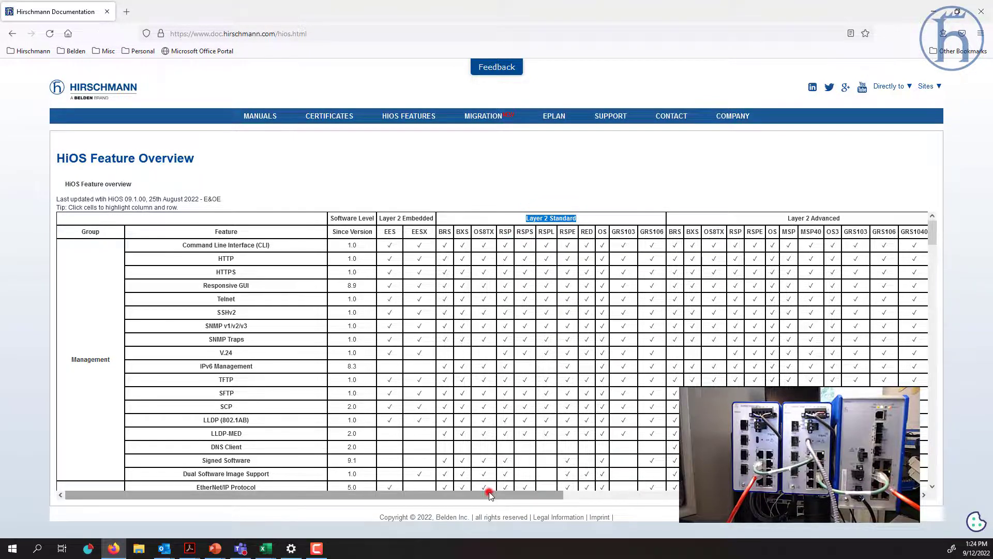
{"action": "left_click_drag", "start_coordinate": [489, 495], "coordinate": [611, 500]}
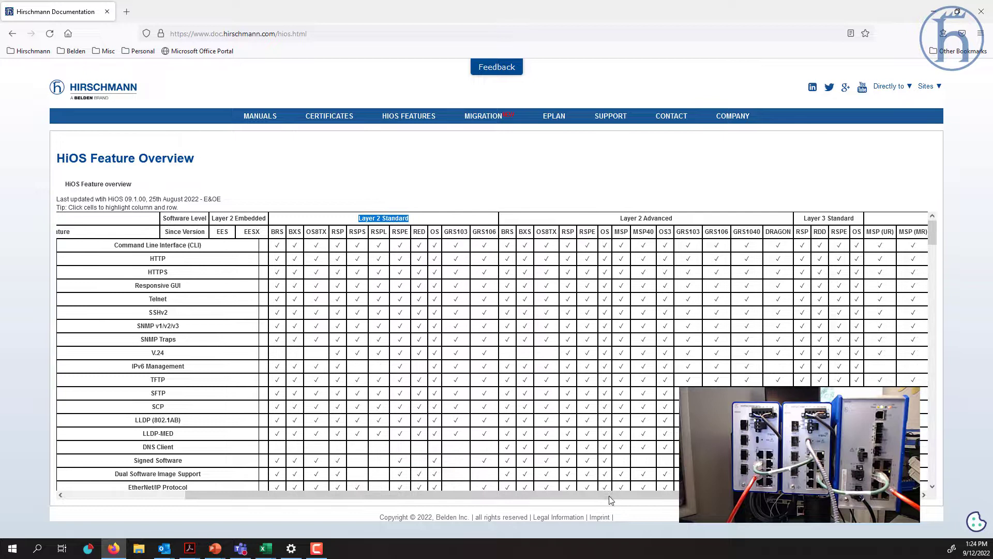
{"action": "left_click_drag", "start_coordinate": [513, 497], "coordinate": [718, 498]}
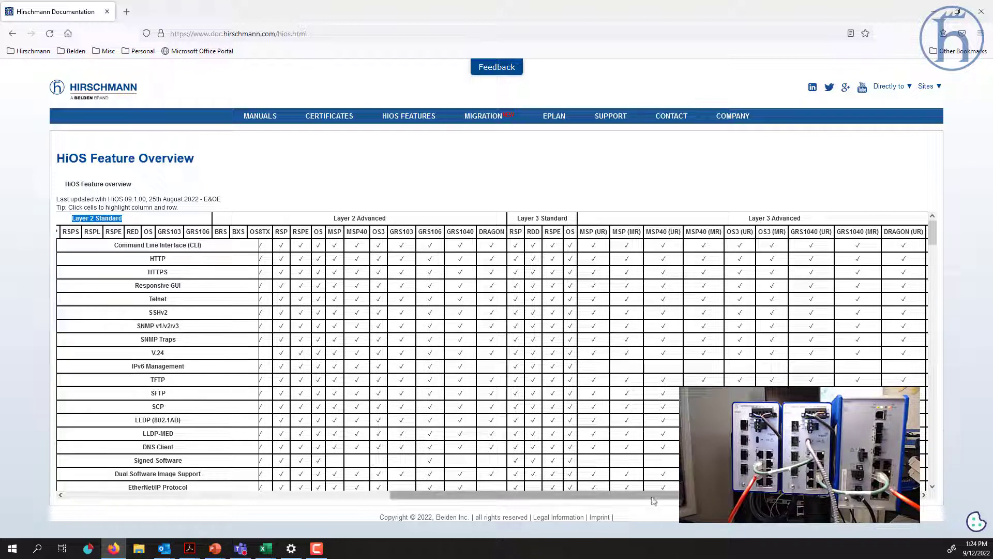
{"action": "left_click_drag", "start_coordinate": [624, 497], "coordinate": [383, 495]}
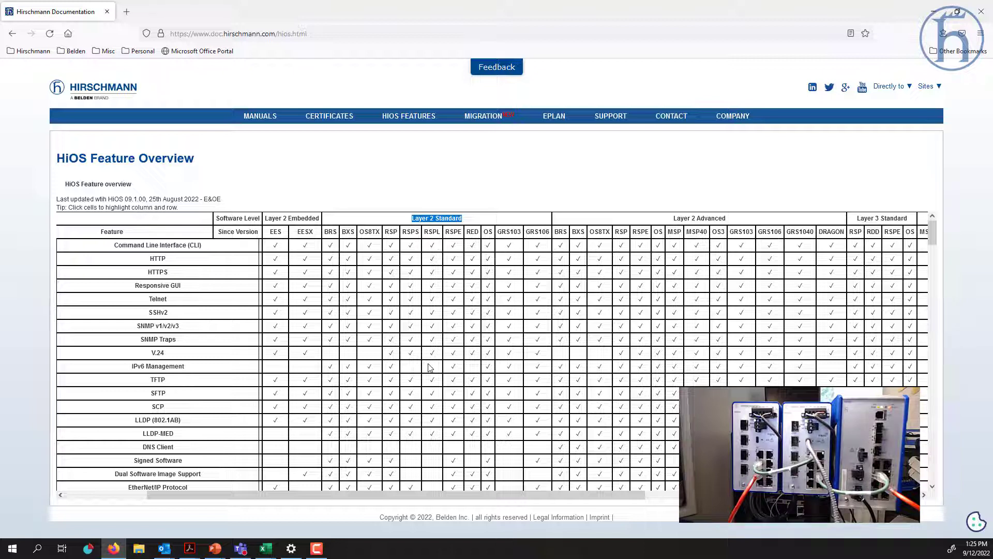
- Highlight the Context-sensitive Help row and RSPE column, then close Firefox
{"action": "scroll", "coordinate": [288, 432], "scroll_direction": "down", "scroll_amount": 5}
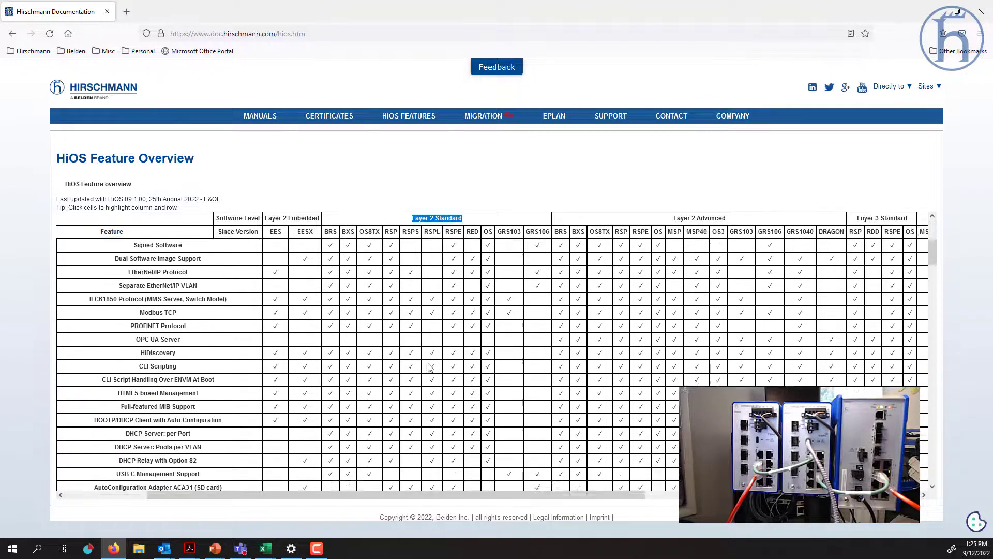
{"action": "scroll", "coordinate": [289, 432], "scroll_direction": "down", "scroll_amount": 4}
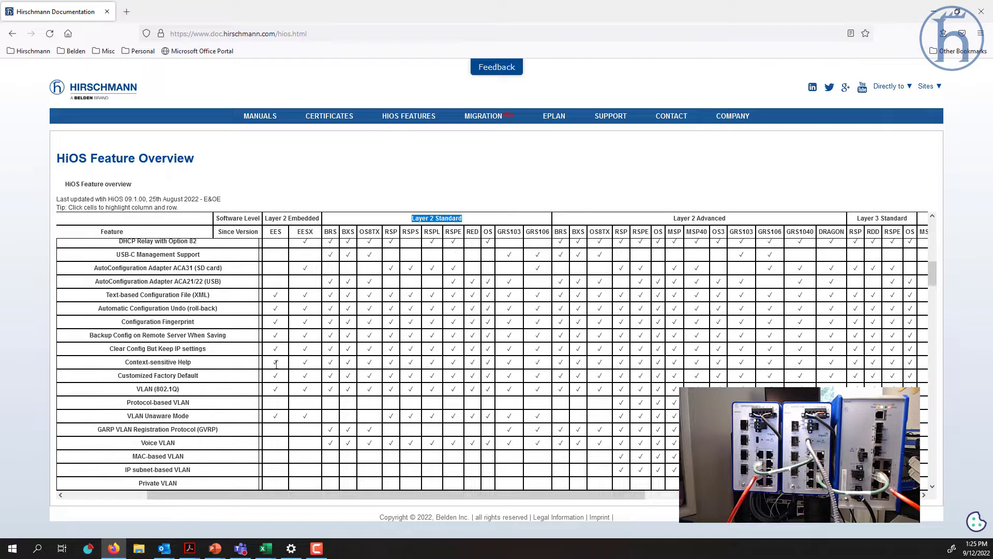
{"action": "left_click", "coordinate": [275, 363]}
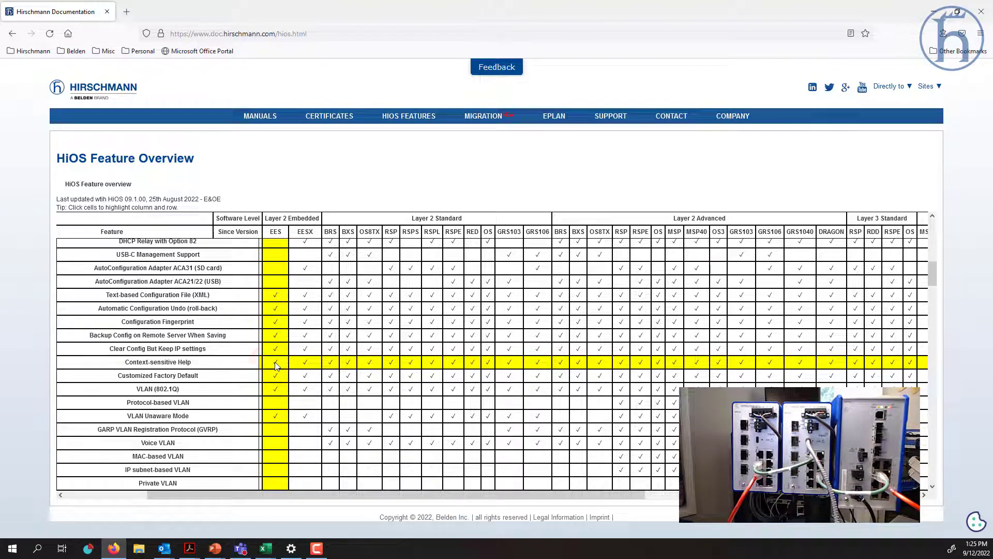
{"action": "left_click", "coordinate": [455, 363]}
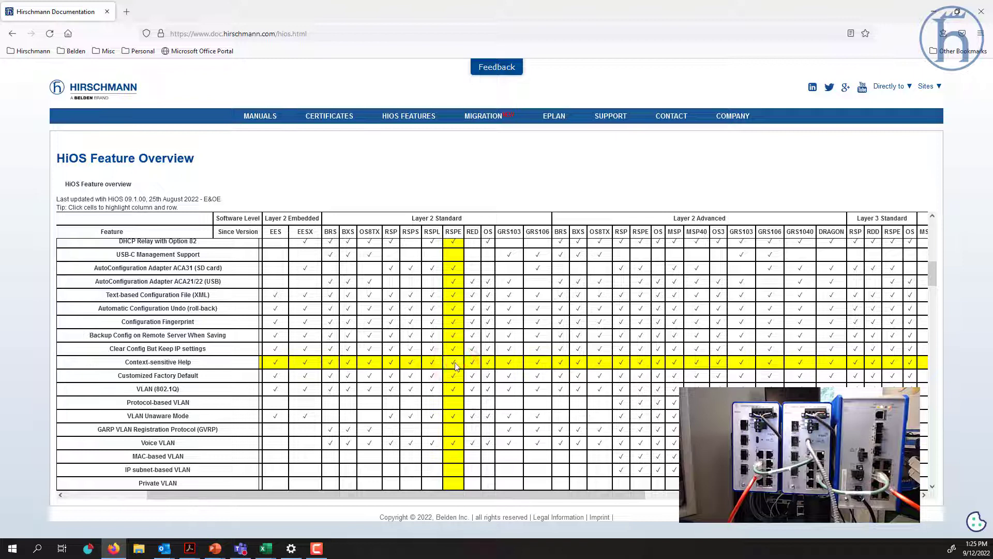
{"action": "double_click", "coordinate": [454, 231]}
{"action": "left_click", "coordinate": [989, 12]}
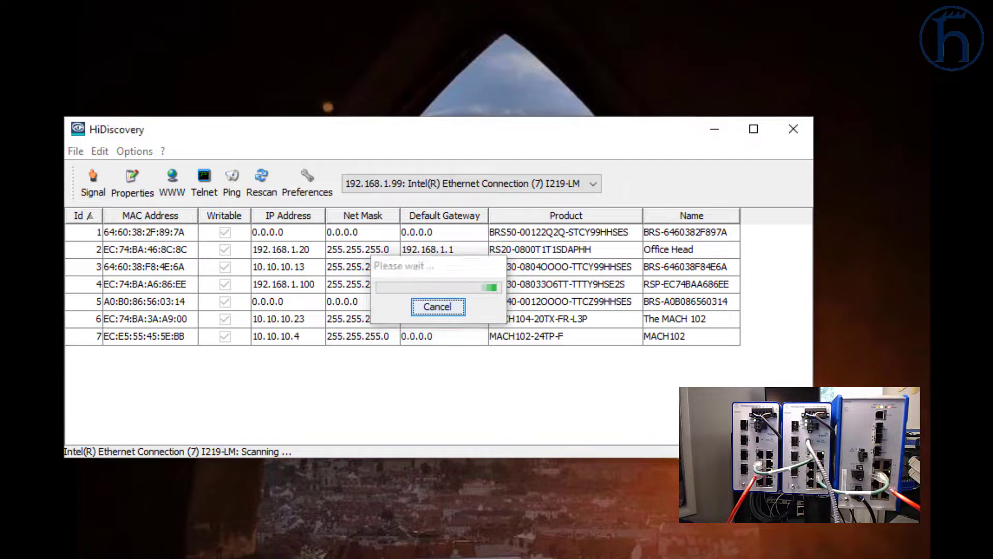
- Keep the scan on the Intel I219-LM Ethernet adapter and select the BRS40 switch (A0:B0:86:56:03:14)
{"action": "left_click", "coordinate": [580, 185]}
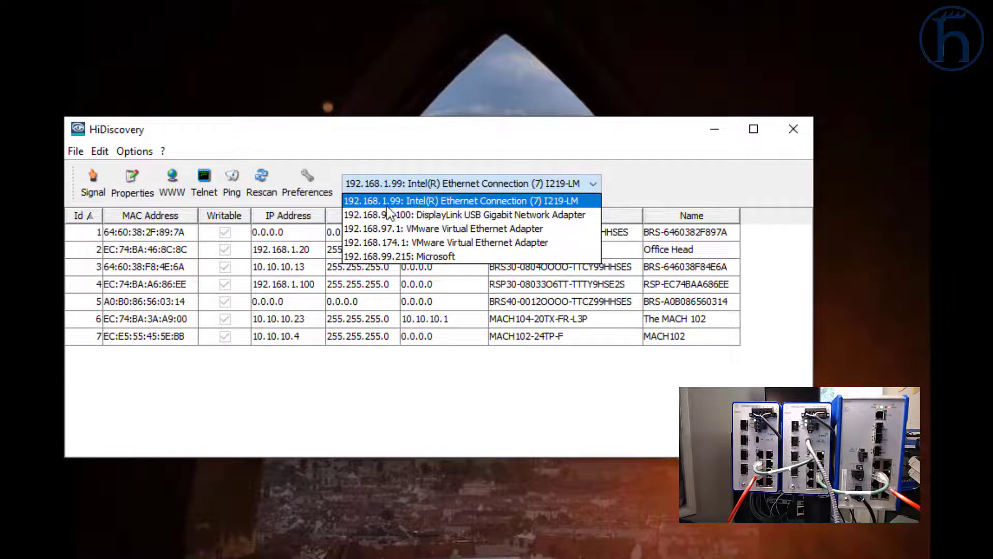
{"action": "left_click", "coordinate": [625, 166]}
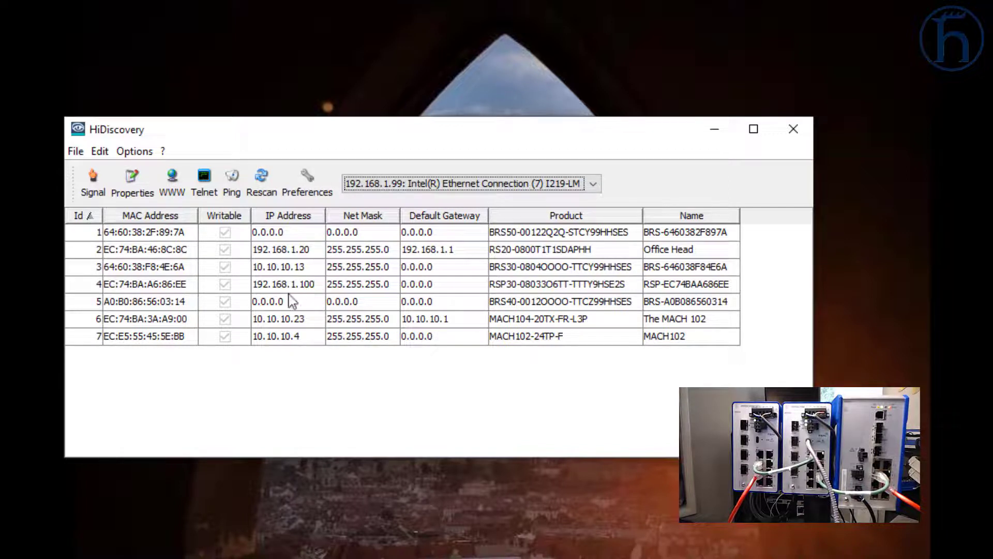
{"action": "left_click", "coordinate": [271, 303]}
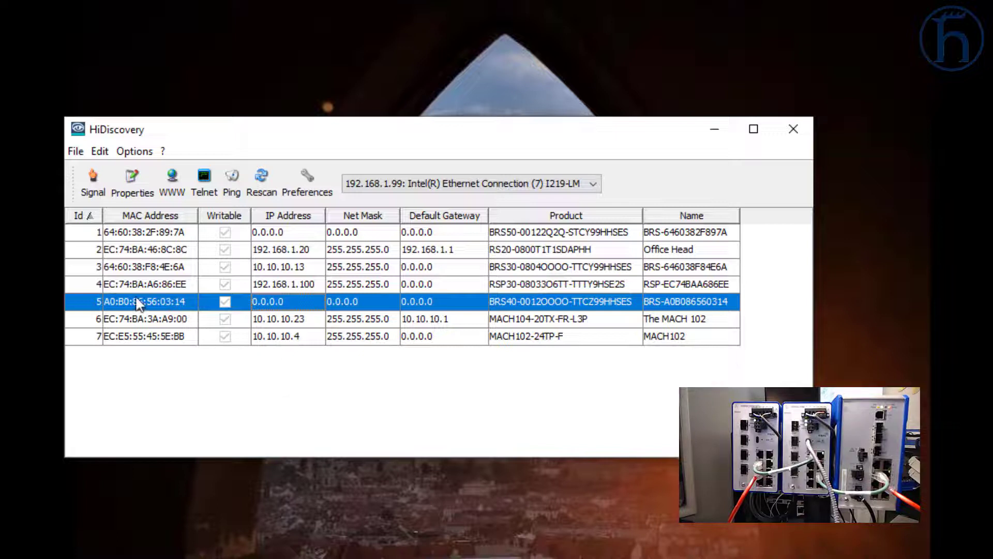
- Flash the BRS40 switch's LEDs, then open its Properties dialog
{"action": "left_click", "coordinate": [94, 193]}
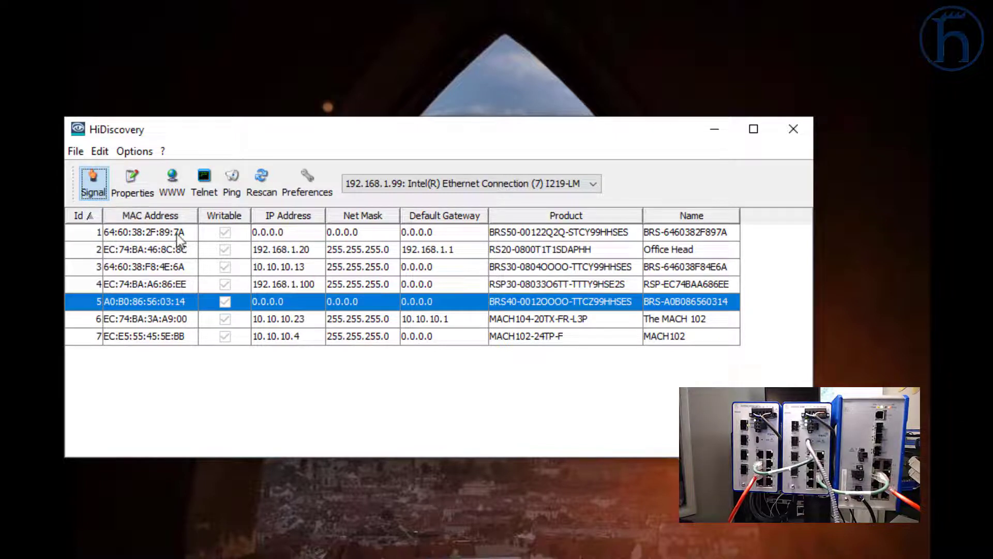
{"action": "double_click", "coordinate": [177, 303]}
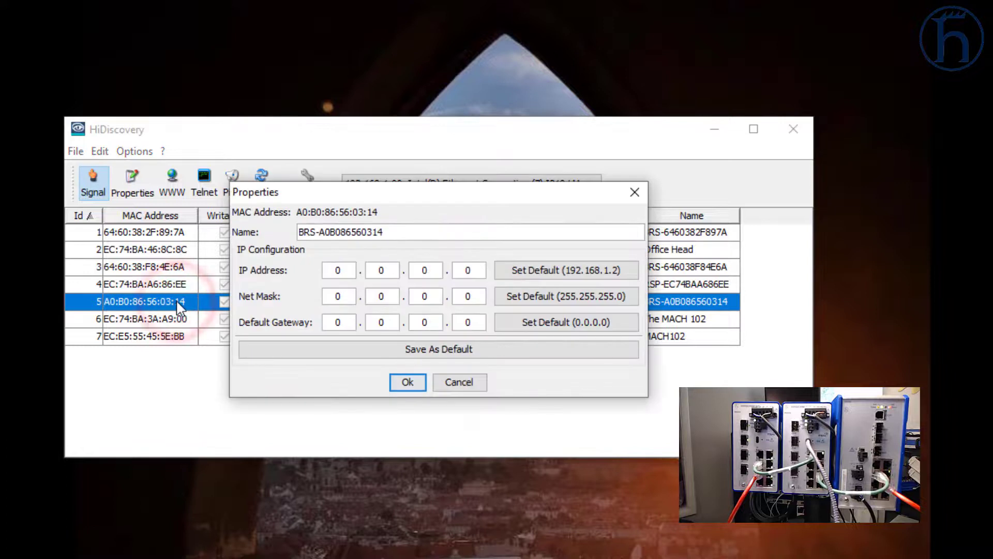
- Rename the BRS40 to 'Switch 1' with IP 192.168.1.19 and net mask 255.255.255.0
{"action": "double_click", "coordinate": [395, 232]}
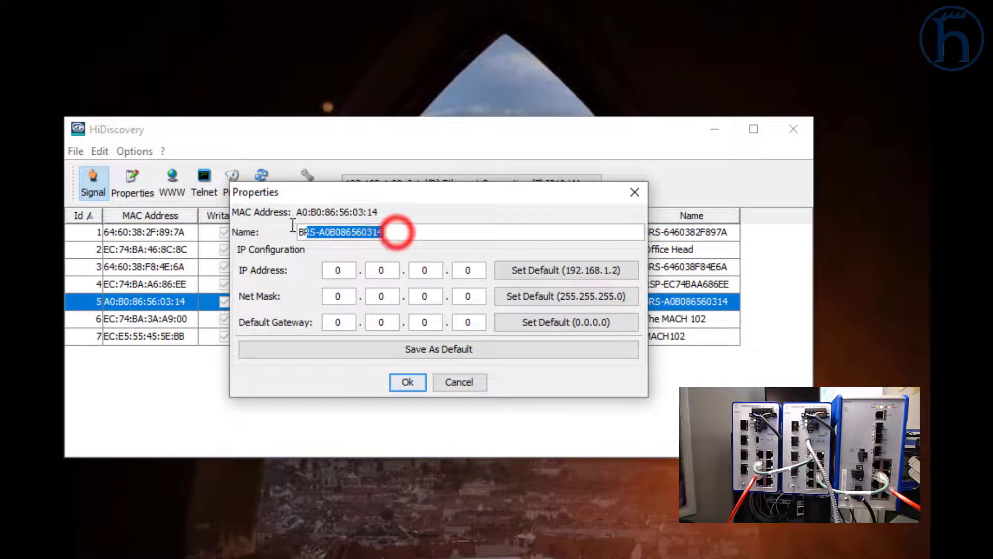
{"action": "type", "text": "Sw"}
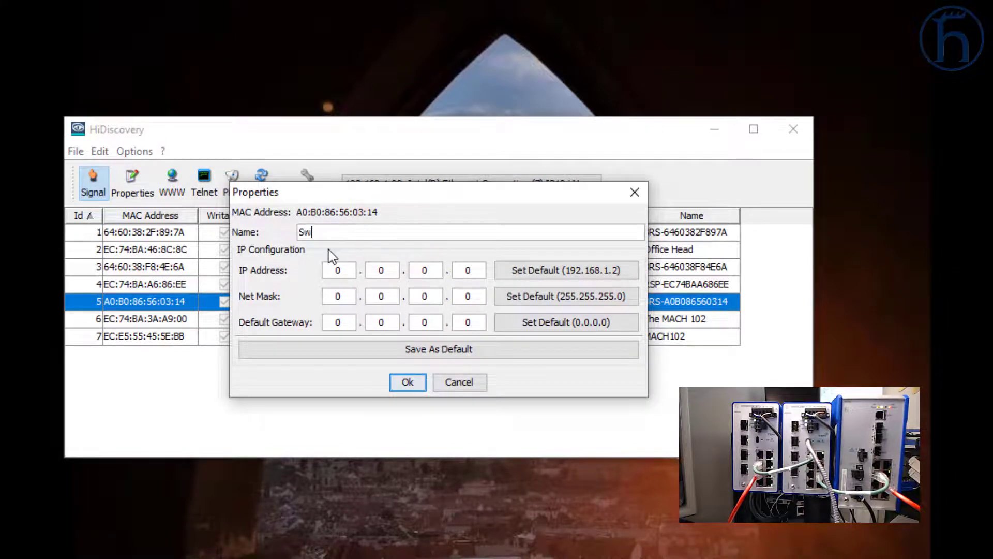
{"action": "type", "text": "itch 1"}
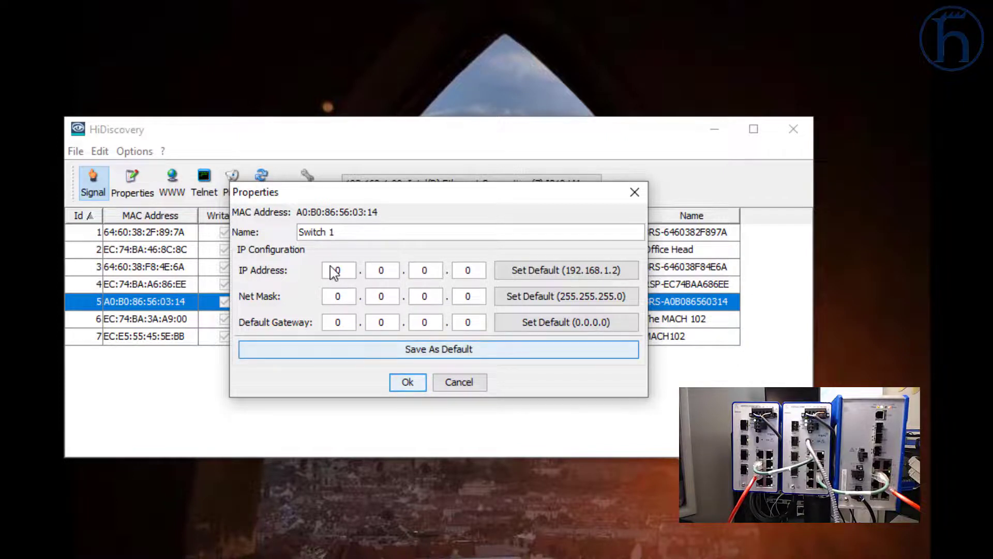
{"action": "left_click", "coordinate": [536, 269]}
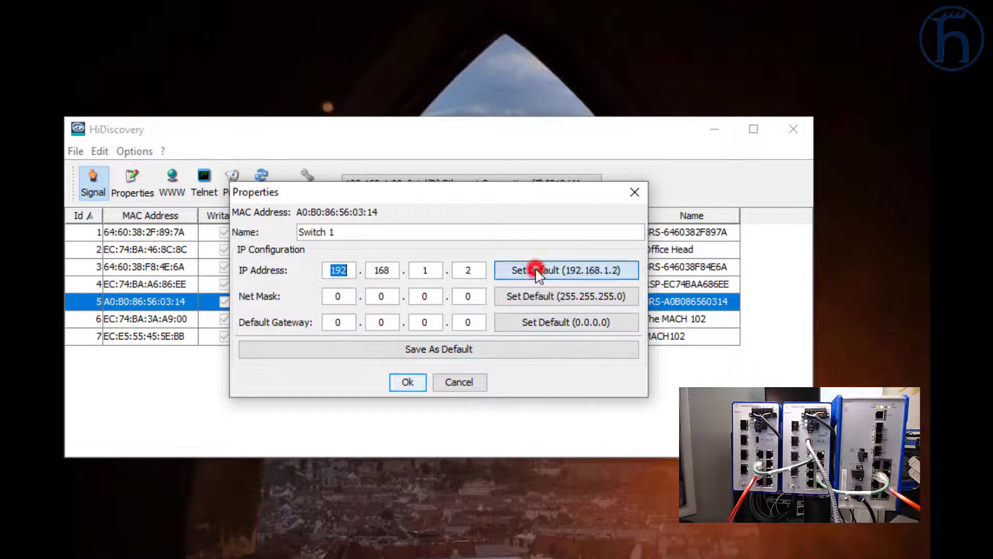
{"action": "left_click", "coordinate": [528, 299]}
{"action": "left_click", "coordinate": [467, 269]}
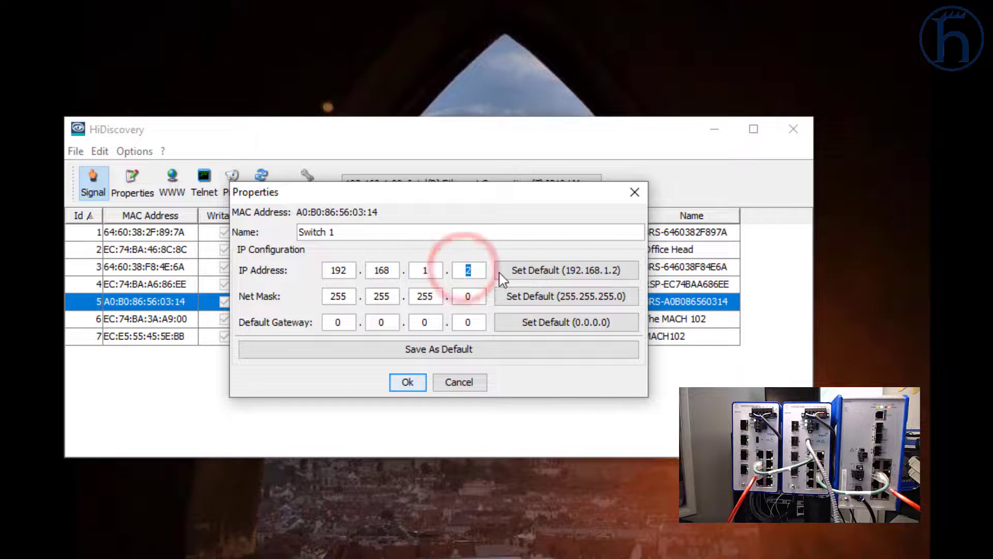
{"action": "type", "text": "19"}
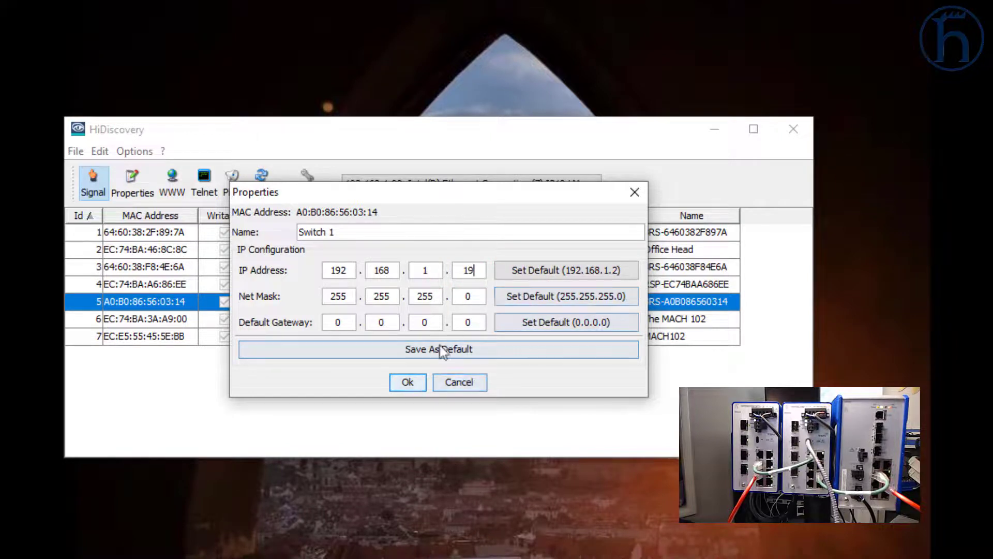
{"action": "left_click", "coordinate": [408, 382]}
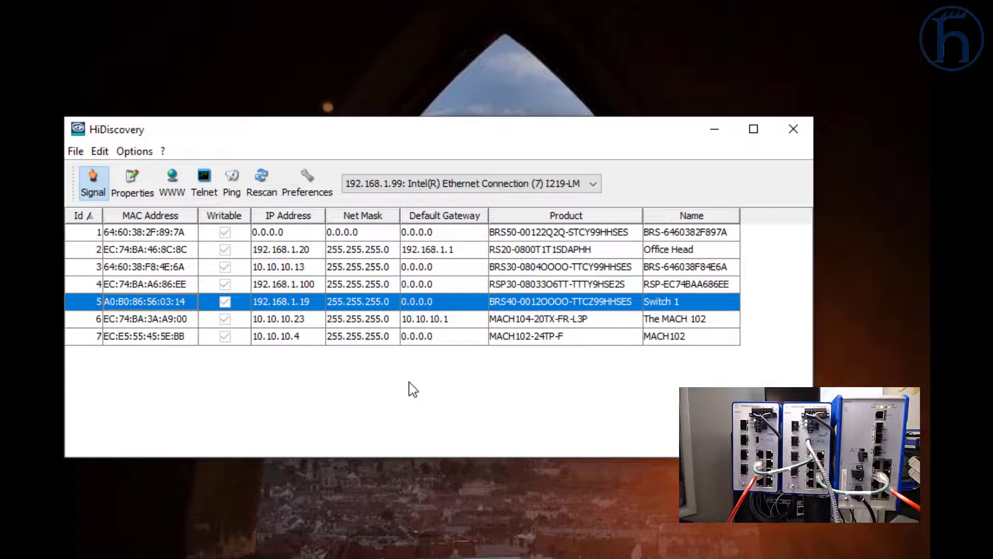
- Select the BRS50 switch (64:60:38:2F:89:7A), flash its LEDs, and open its Properties
{"action": "left_click", "coordinate": [300, 233]}
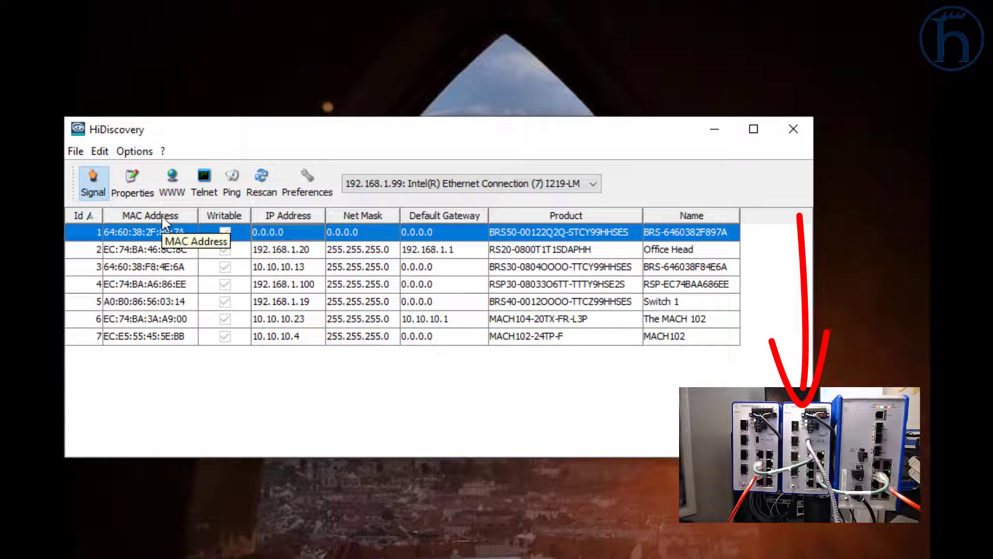
{"action": "left_click", "coordinate": [93, 182]}
{"action": "left_click", "coordinate": [132, 184]}
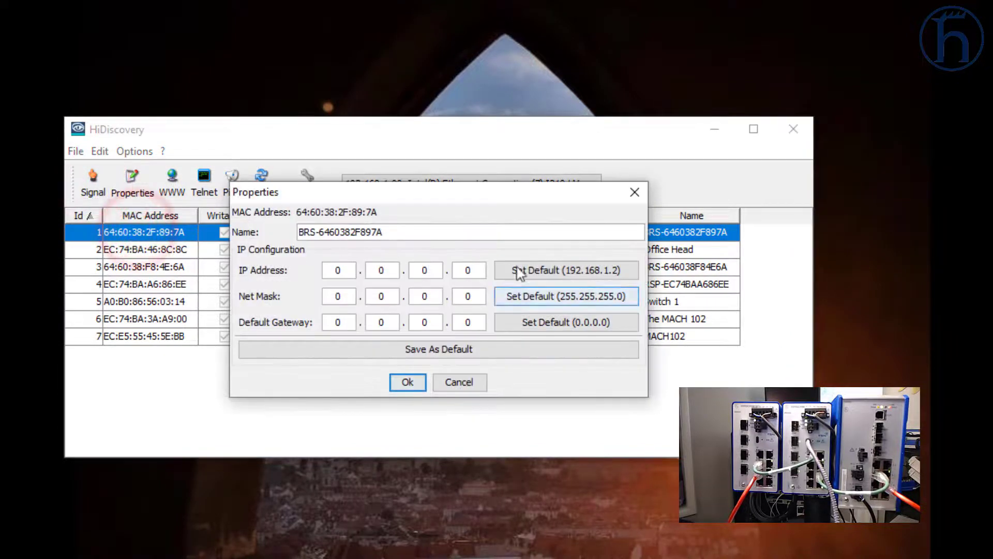
- Give it IP 192.168.1.20, net mask 255.255.255.0, and the name 'Switch 2'
{"action": "left_click", "coordinate": [536, 270]}
{"action": "left_click", "coordinate": [525, 296]}
{"action": "double_click", "coordinate": [474, 270]}
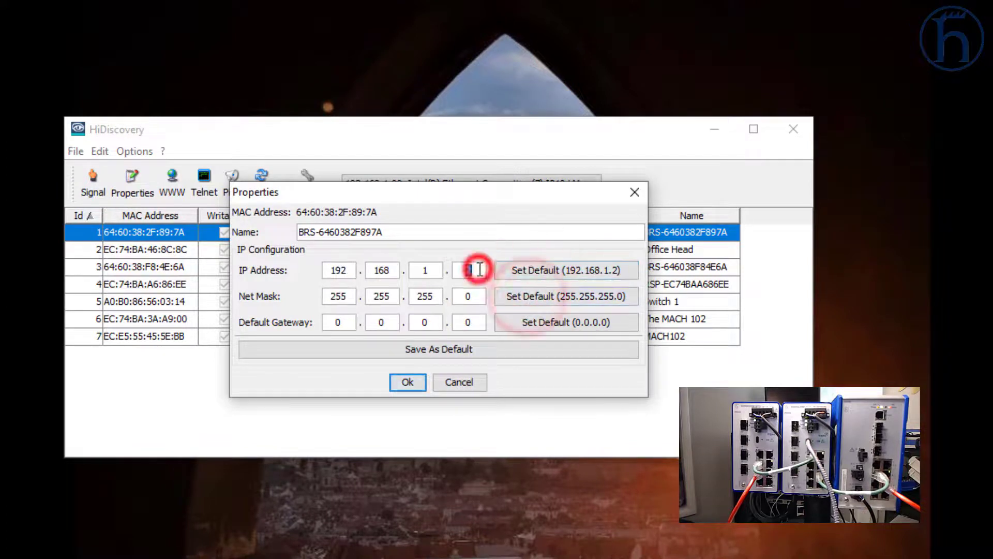
{"action": "type", "text": "20"}
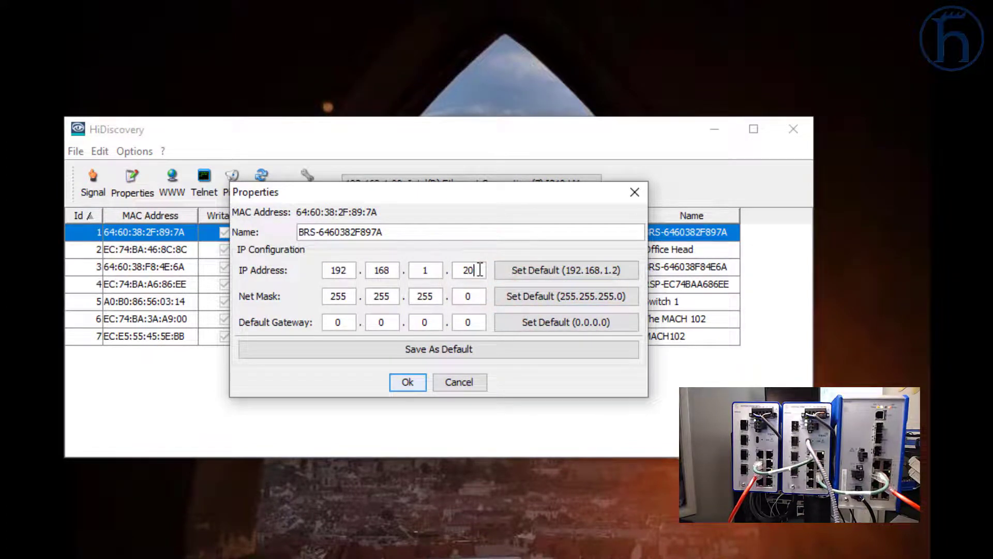
{"action": "left_click", "coordinate": [409, 231]}
{"action": "type", "text": "Swit"}
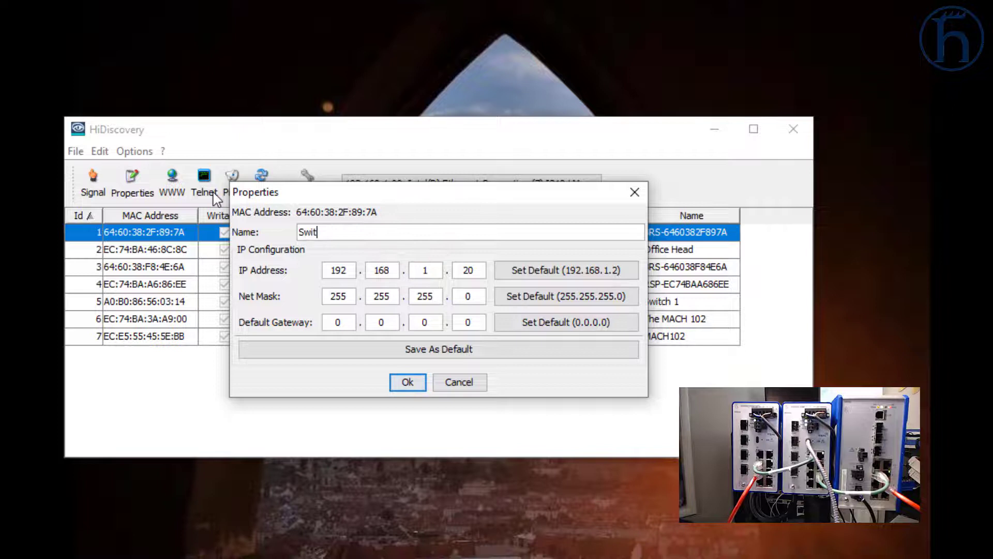
{"action": "type", "text": "ch 2"}
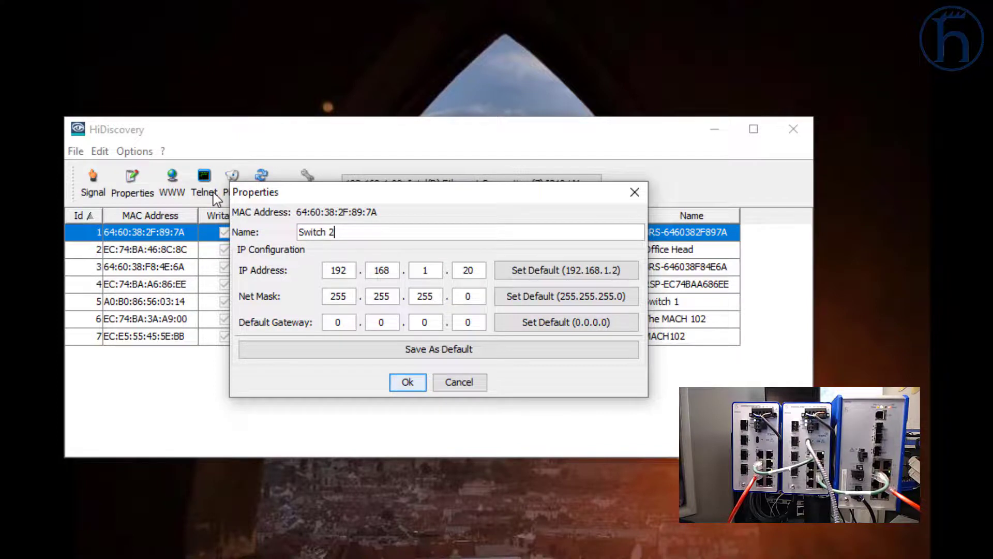
{"action": "left_click", "coordinate": [406, 382]}
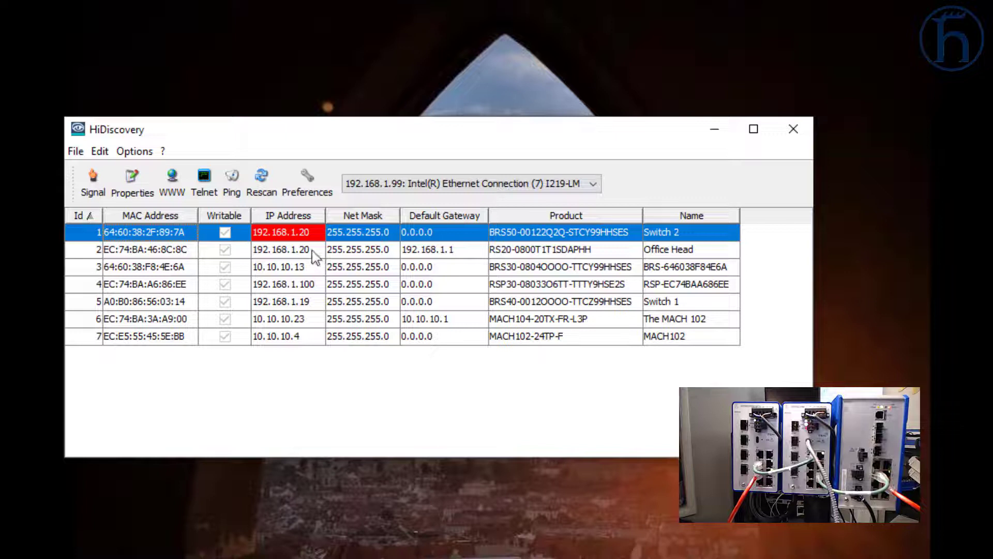
- Change the Office Head RS20's IP to 192.168.1.21, then rescan the network
{"action": "double_click", "coordinate": [312, 251]}
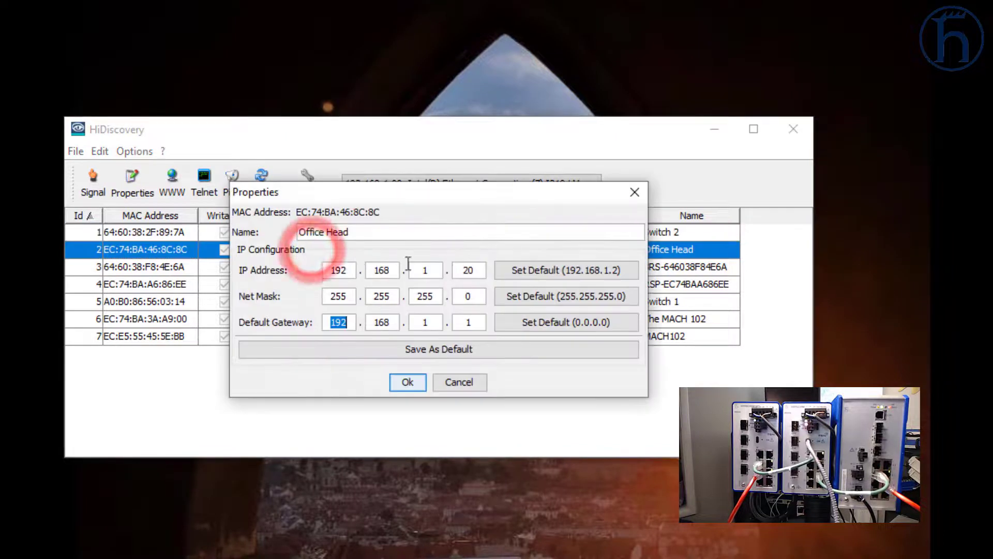
{"action": "double_click", "coordinate": [474, 272]}
{"action": "type", "text": "21"}
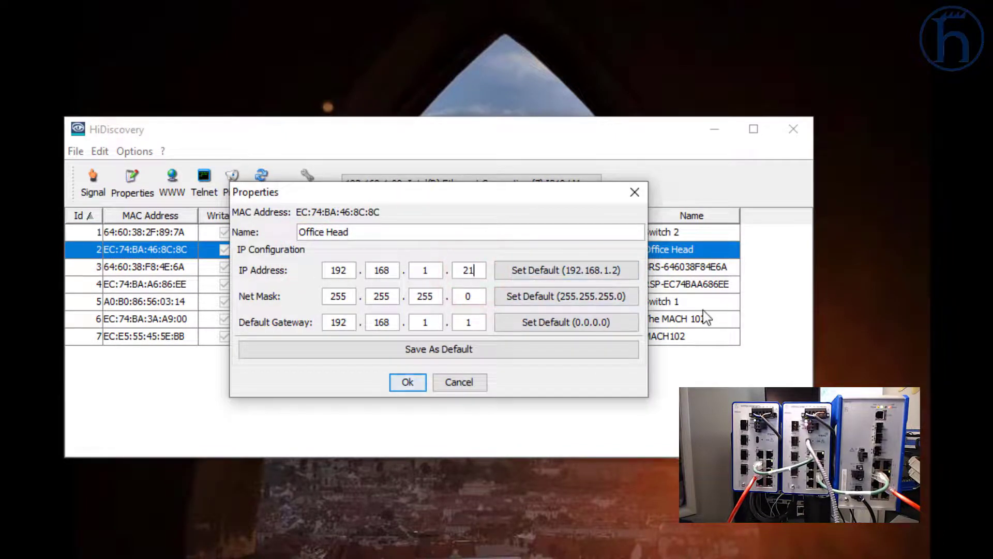
{"action": "left_click", "coordinate": [409, 382]}
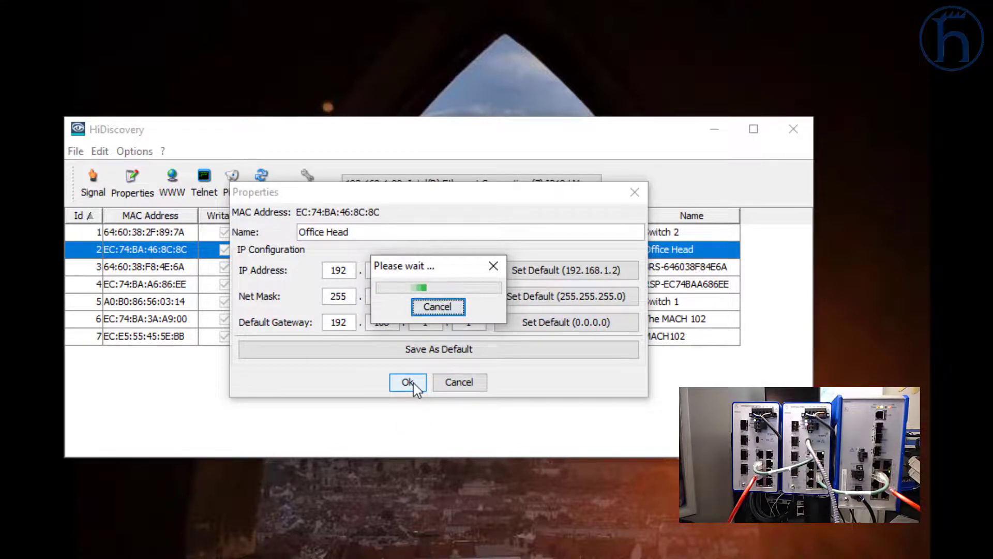
{"action": "left_click", "coordinate": [266, 173]}
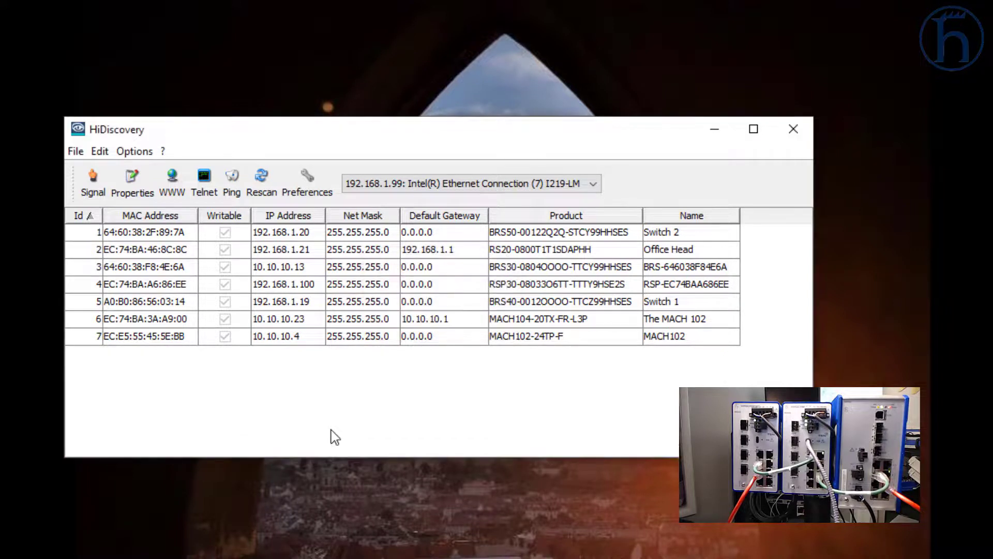
- Blink the LEDs of Switch 2 and Switch 1, then open Switch 1's web interface at 192.168.1.19
{"action": "left_click", "coordinate": [313, 234]}
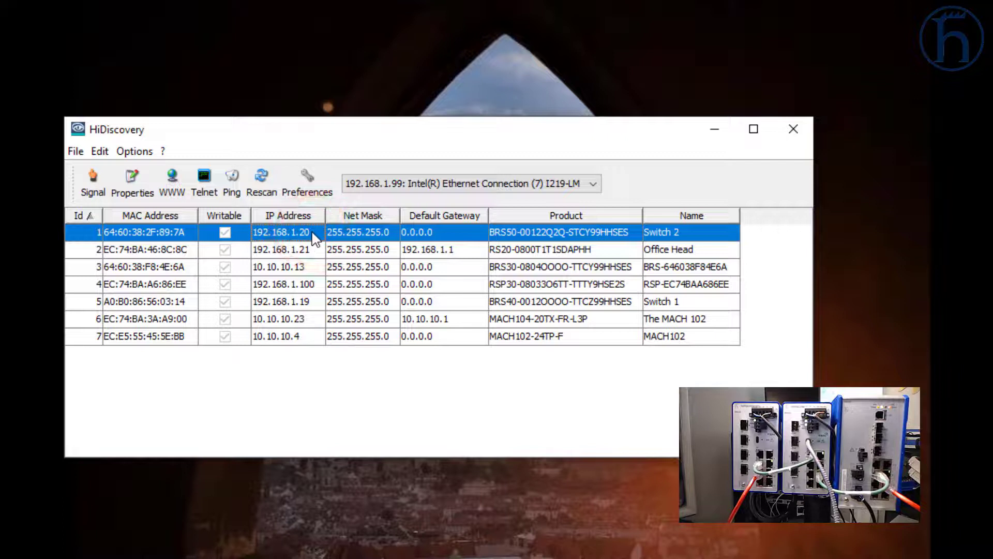
{"action": "left_click", "coordinate": [94, 177]}
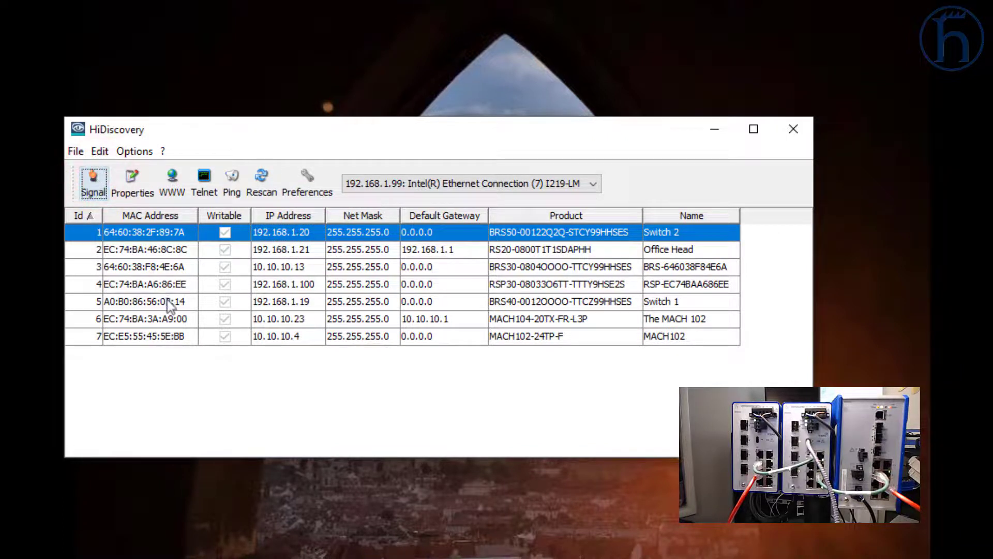
{"action": "left_click", "coordinate": [166, 301]}
{"action": "left_click", "coordinate": [97, 185]}
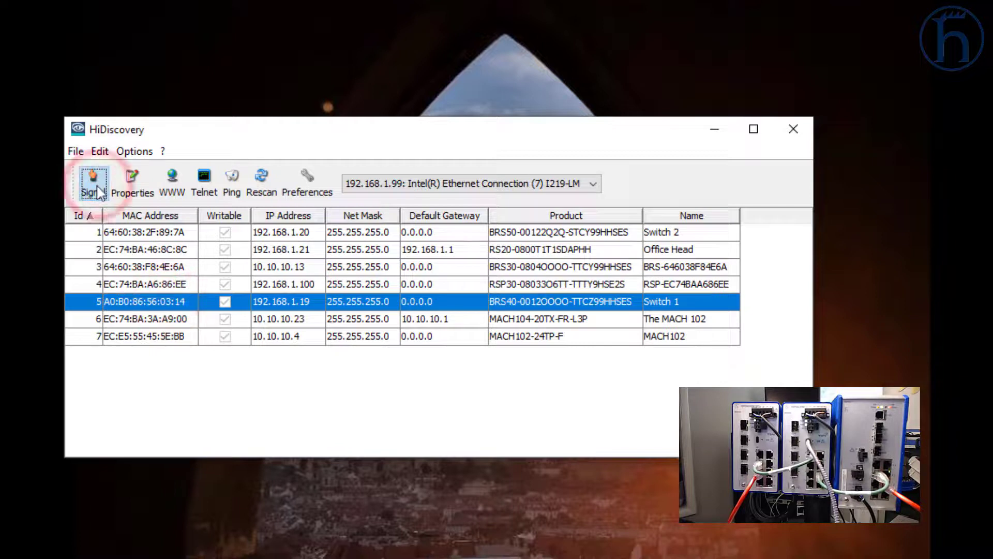
{"action": "left_click", "coordinate": [100, 190]}
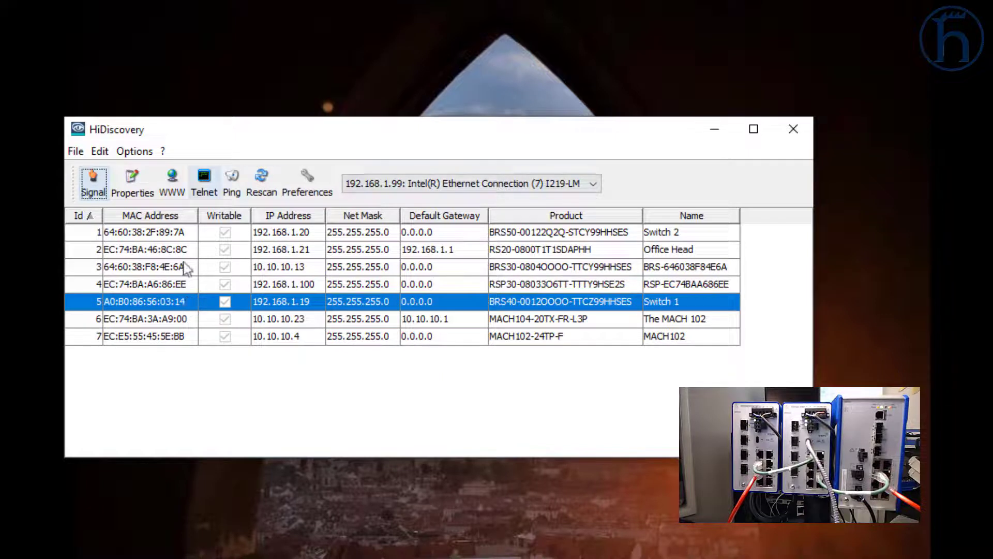
{"action": "left_click", "coordinate": [175, 187]}
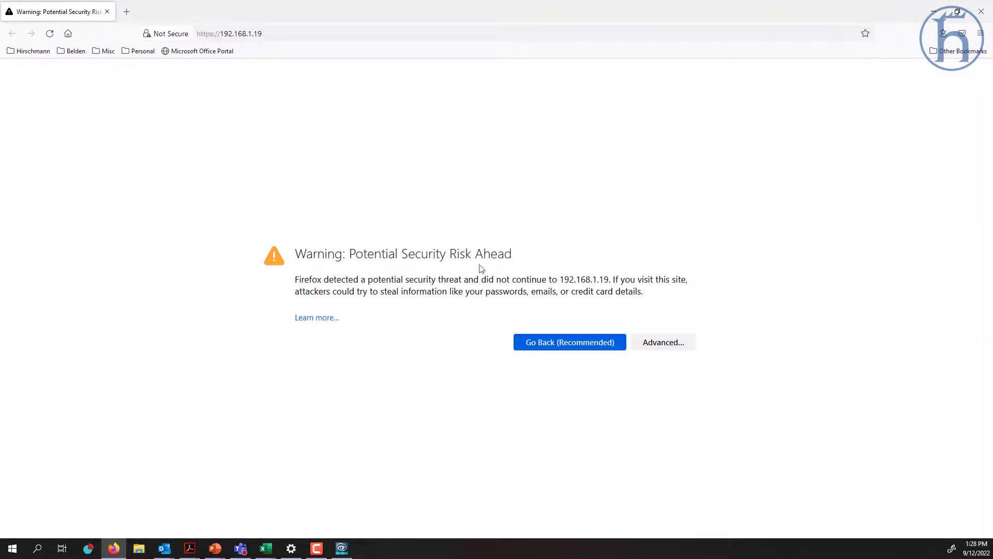
{"action": "left_click", "coordinate": [660, 343]}
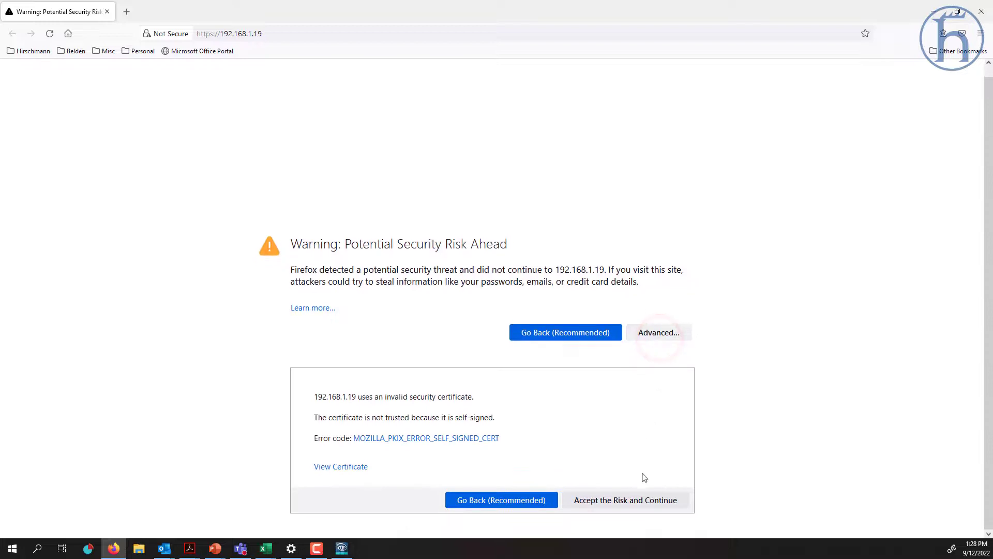
{"action": "left_click", "coordinate": [639, 503]}
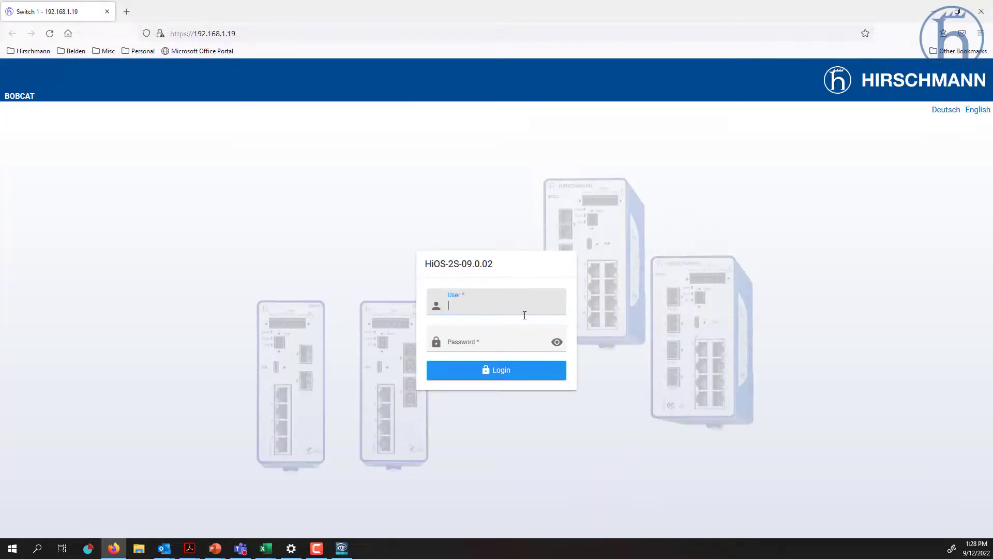
- Highlight the 2S variant and firmware version 09.0.02 in the login page title
{"action": "double_click", "coordinate": [451, 267]}
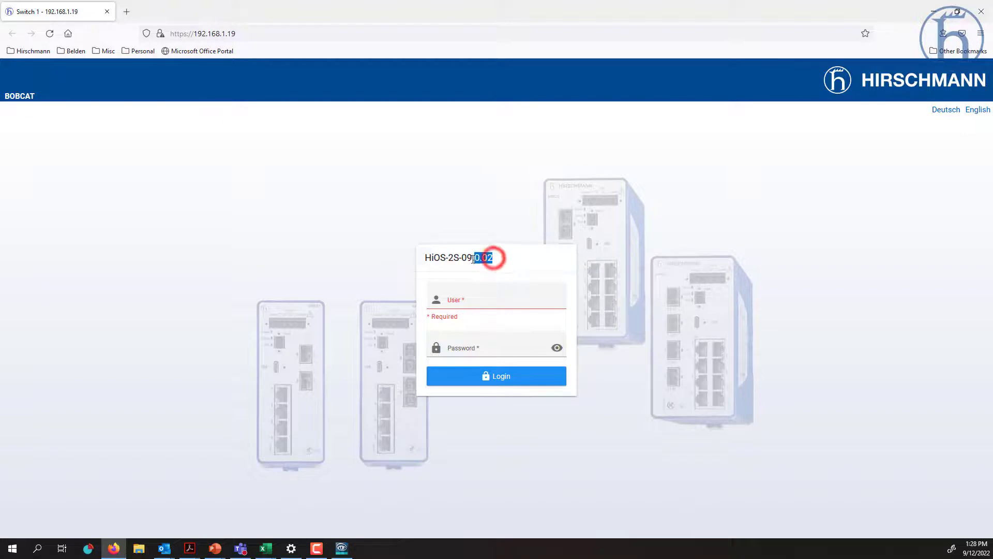
{"action": "left_click_drag", "start_coordinate": [494, 259], "coordinate": [467, 259]}
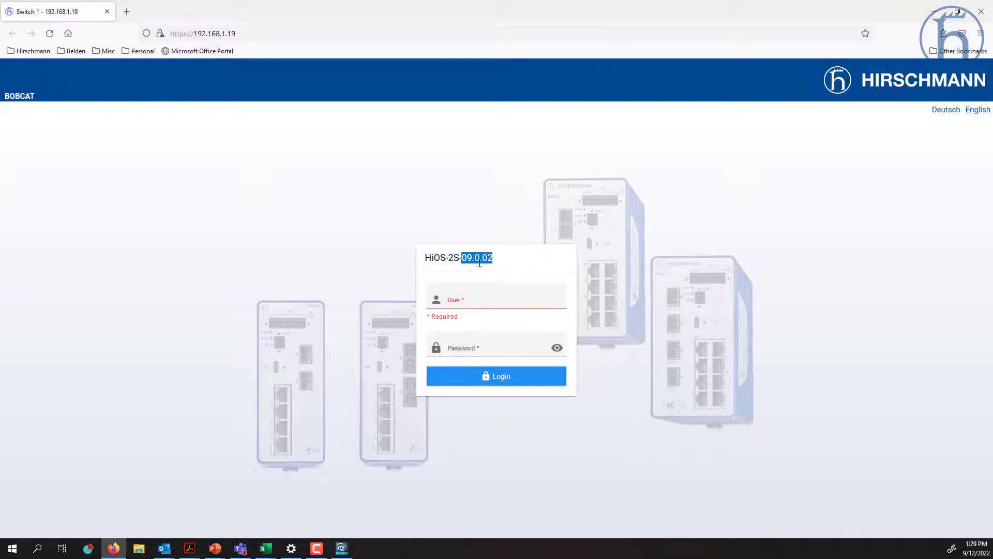
{"action": "left_click", "coordinate": [477, 257]}
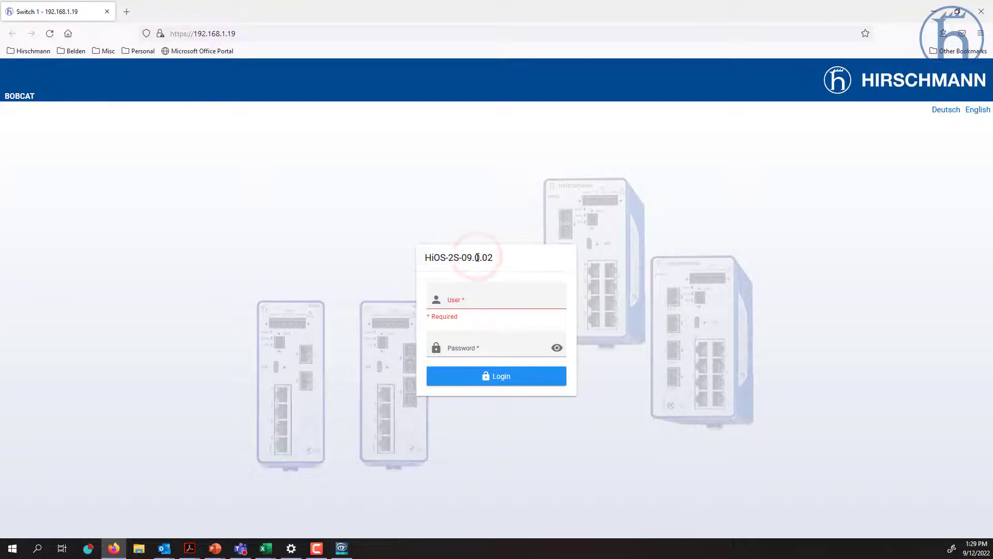
{"action": "left_click_drag", "start_coordinate": [473, 257], "coordinate": [482, 260]}
- Log in to Switch 1 as admin with the administrator password, revealing it first
{"action": "left_click", "coordinate": [488, 299]}
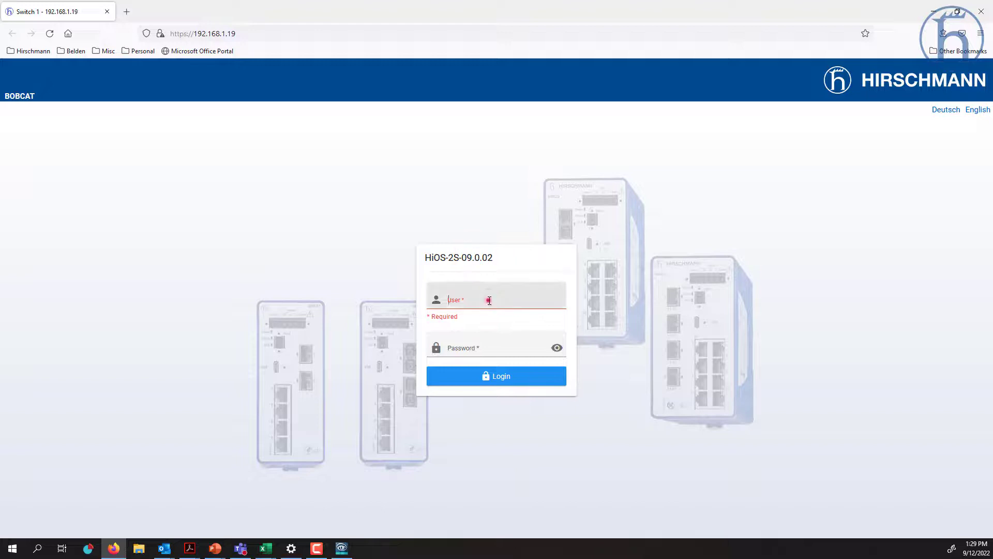
{"action": "type", "text": "admin"}
{"action": "key", "text": "Tab"}
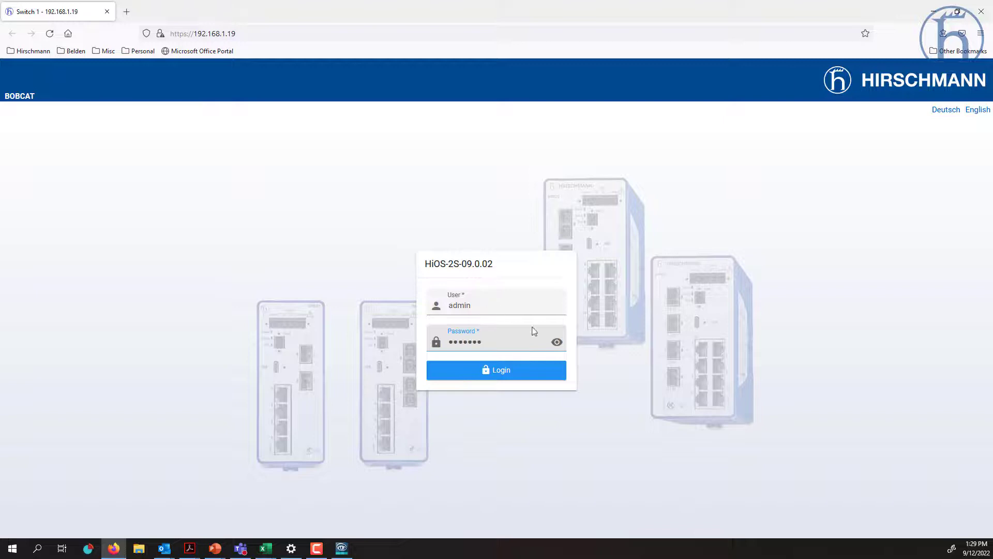
{"action": "left_click", "coordinate": [557, 342]}
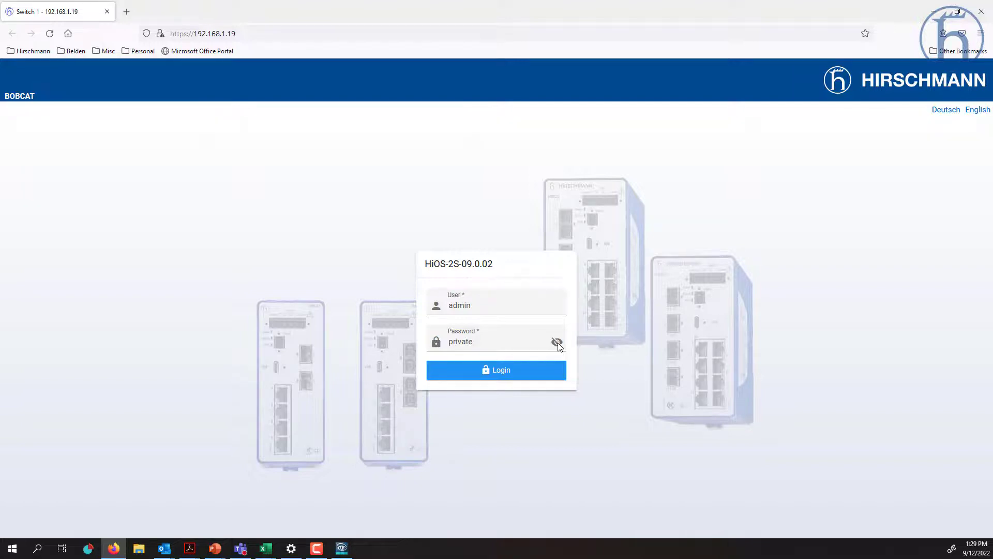
{"action": "left_click", "coordinate": [504, 373]}
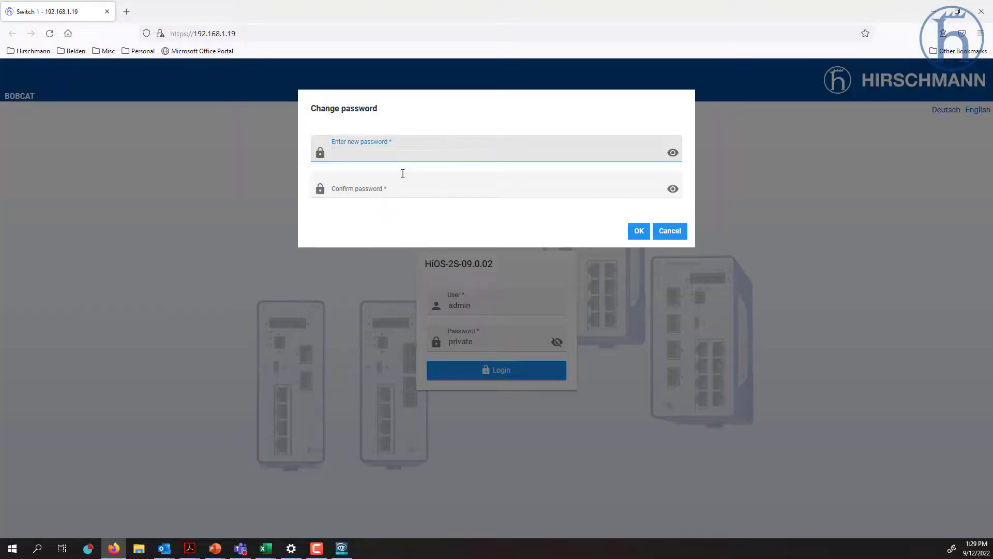
- Enter and confirm the new administrator password in the Change password dialog
{"action": "left_click", "coordinate": [408, 153]}
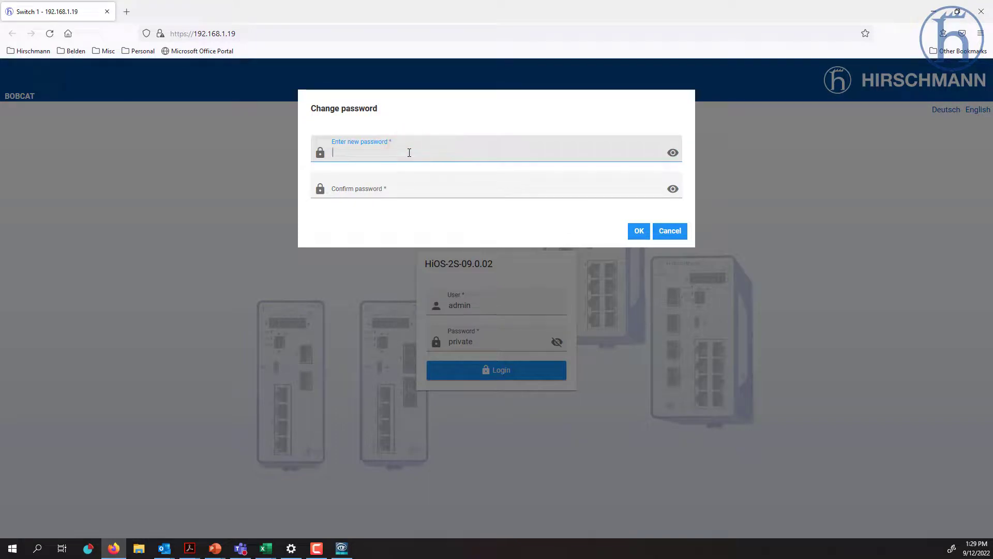
{"action": "type", "text": "private"}
{"action": "key", "text": "Tab"}
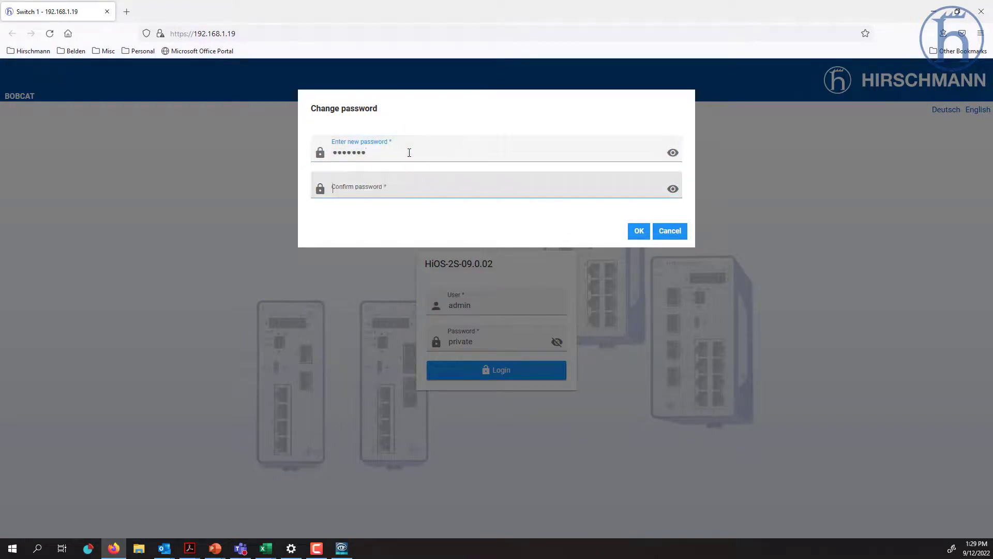
{"action": "type", "text": "private"}
{"action": "left_click", "coordinate": [674, 190]}
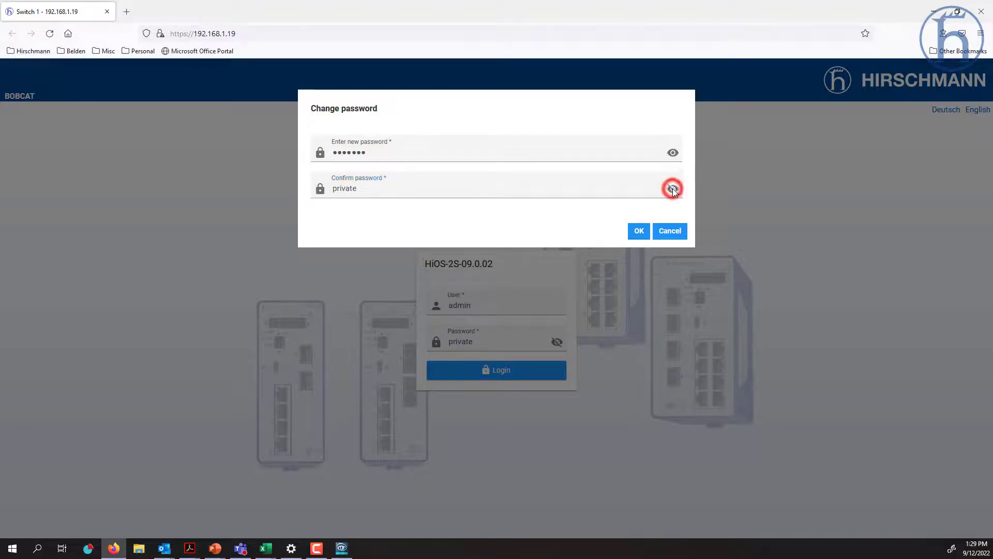
{"action": "left_click", "coordinate": [673, 153]}
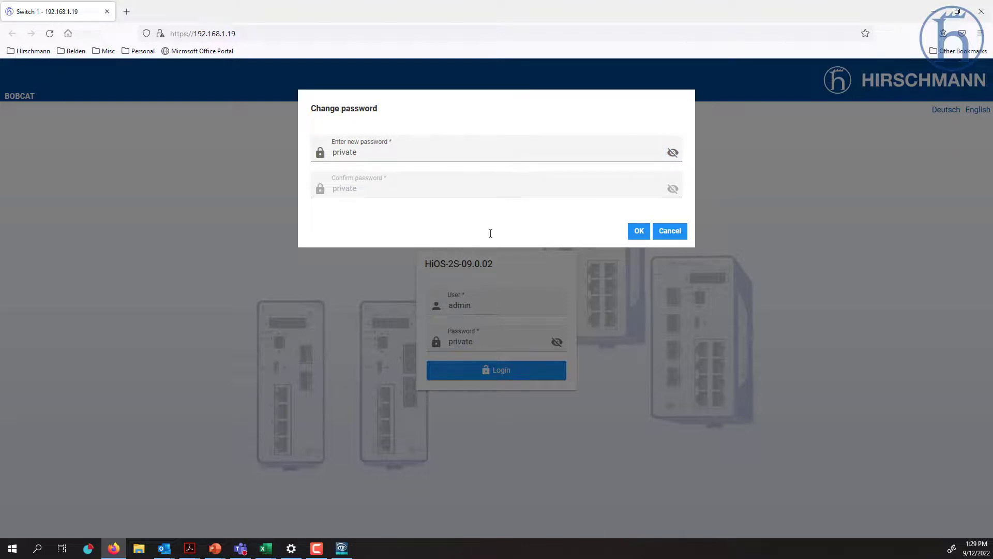
{"action": "left_click", "coordinate": [639, 229]}
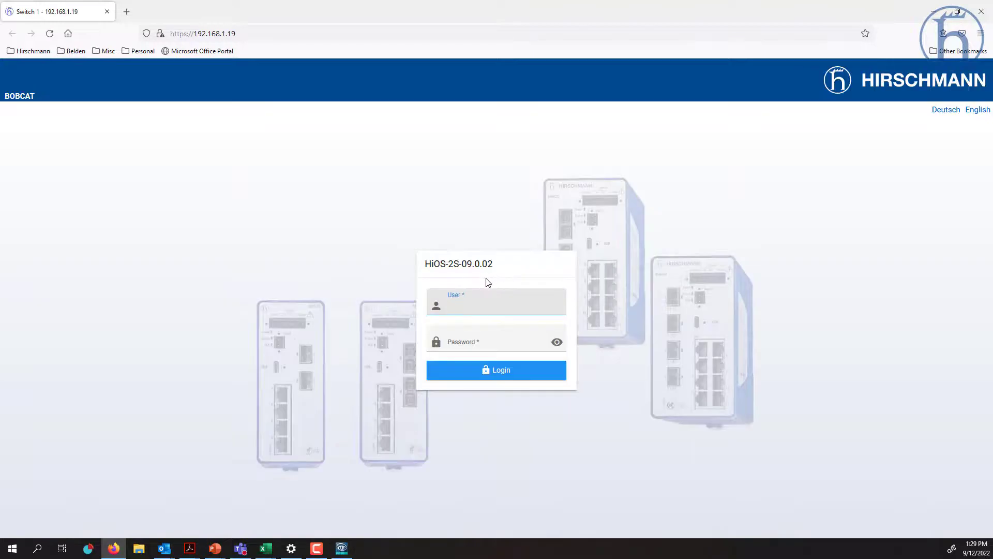
- Log back in as admin with the new password
{"action": "type", "text": "admin"}
{"action": "key", "text": "Tab"}
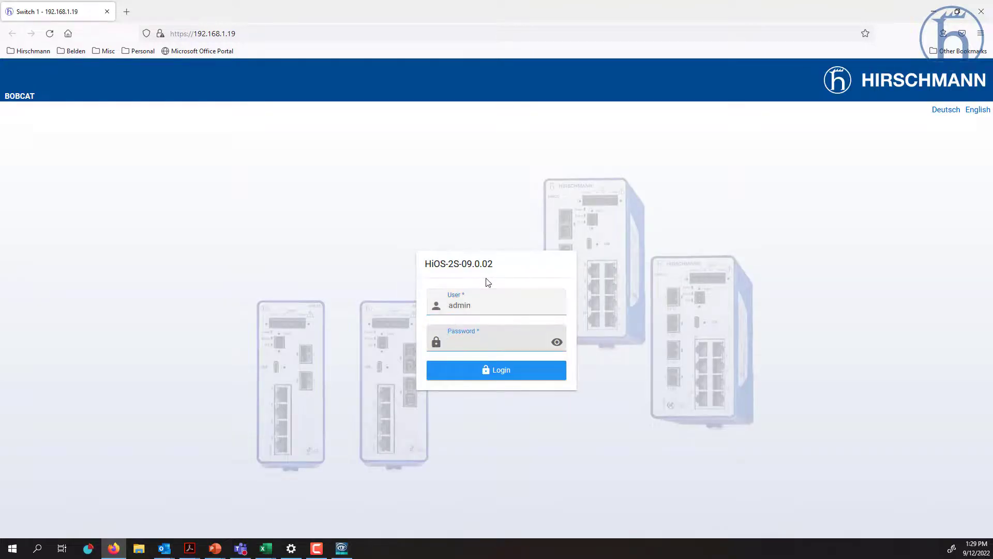
{"action": "type", "text": "********"}
{"action": "key", "text": "Return"}
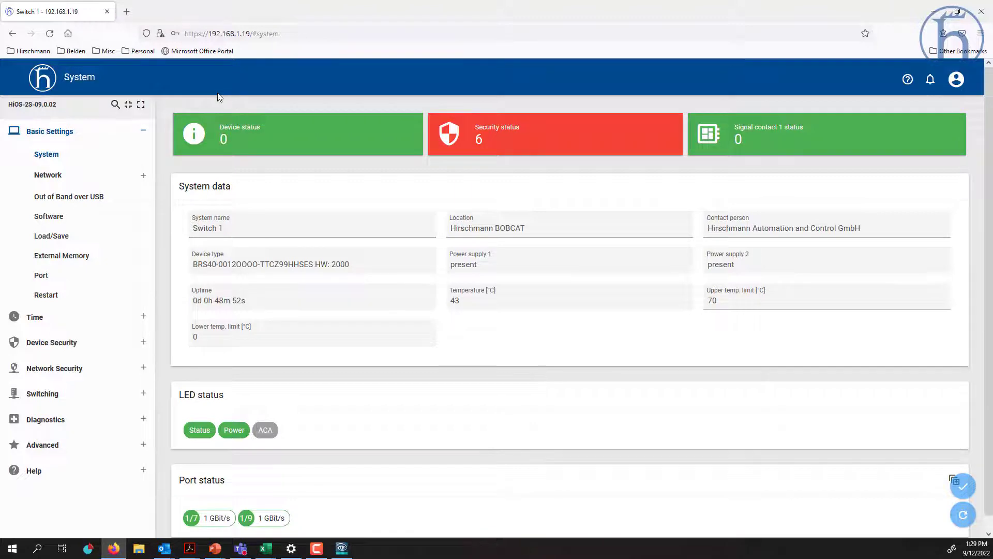
{"action": "left_click", "coordinate": [58, 152]}
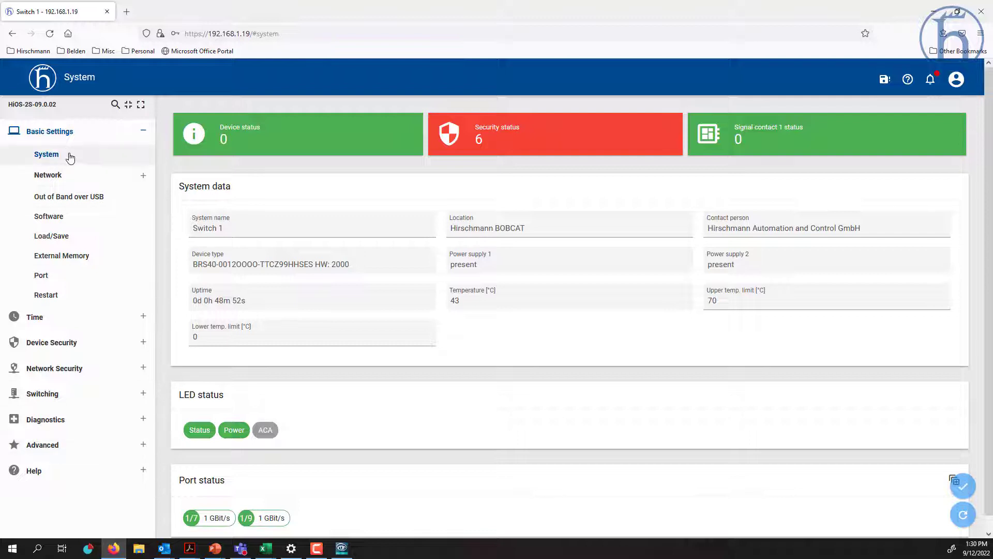
{"action": "left_click_drag", "start_coordinate": [23, 104], "coordinate": [32, 104]}
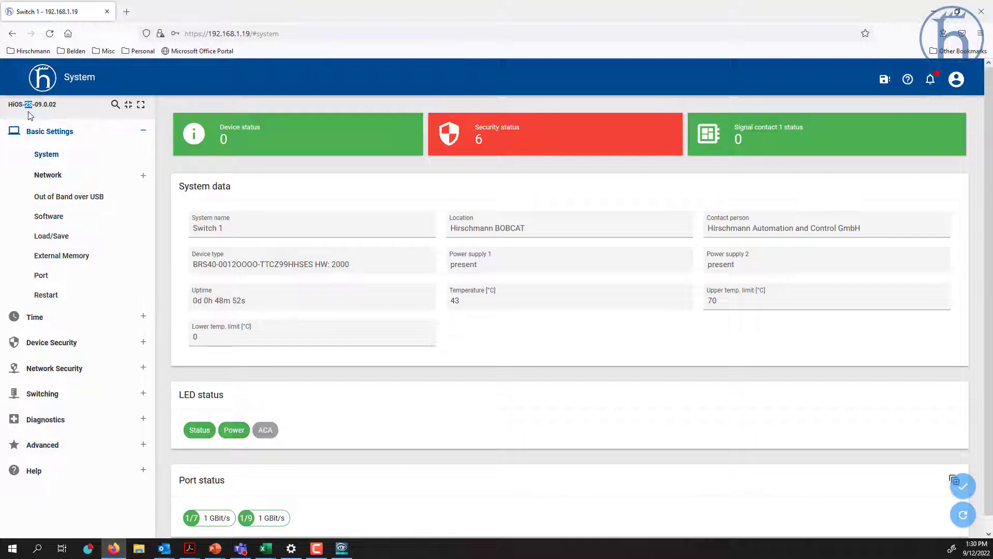
{"action": "left_click", "coordinate": [115, 105]}
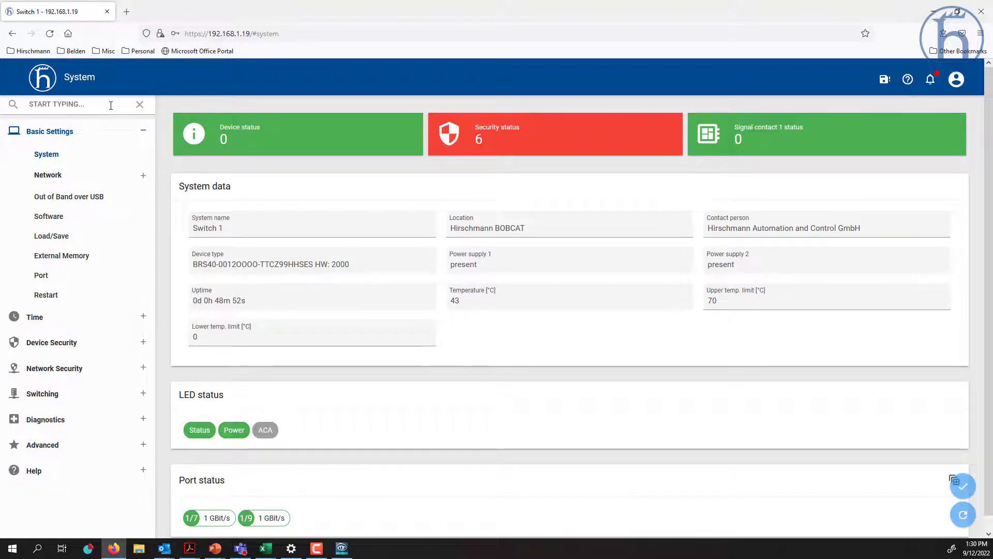
{"action": "type", "text": "vlan"}
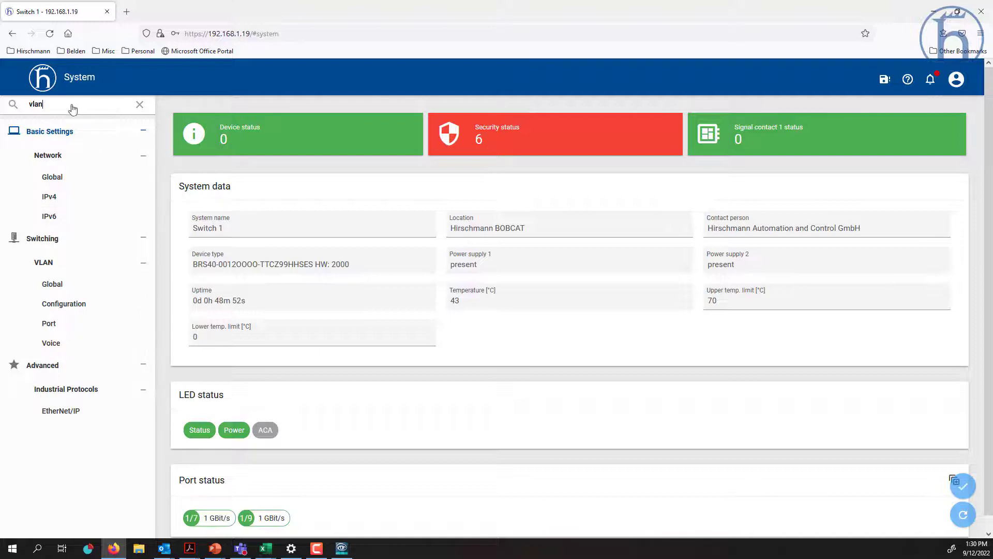
{"action": "left_click_drag", "start_coordinate": [54, 104], "coordinate": [16, 97]}
{"action": "type", "text": "igmp"}
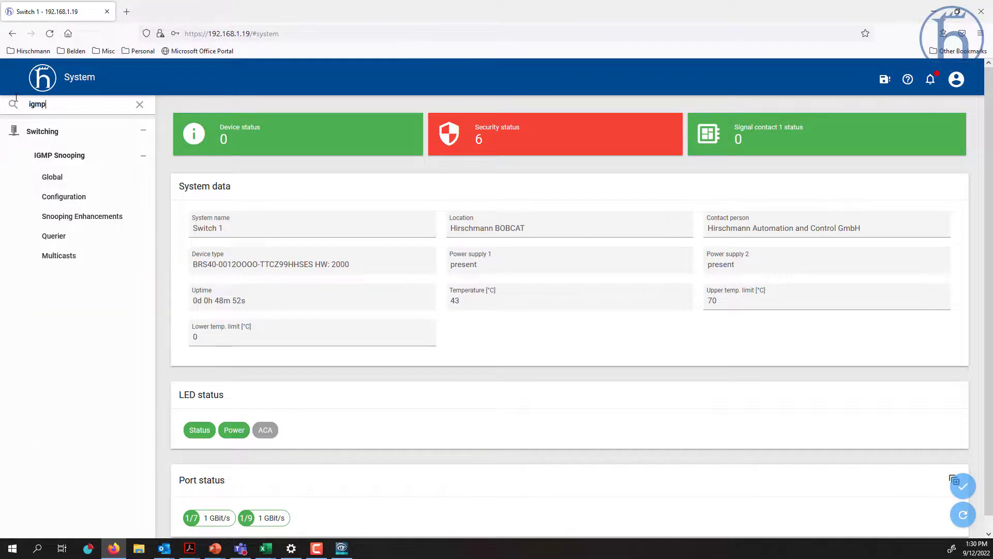
{"action": "double_click", "coordinate": [58, 105]}
{"action": "type", "text": "mirror"}
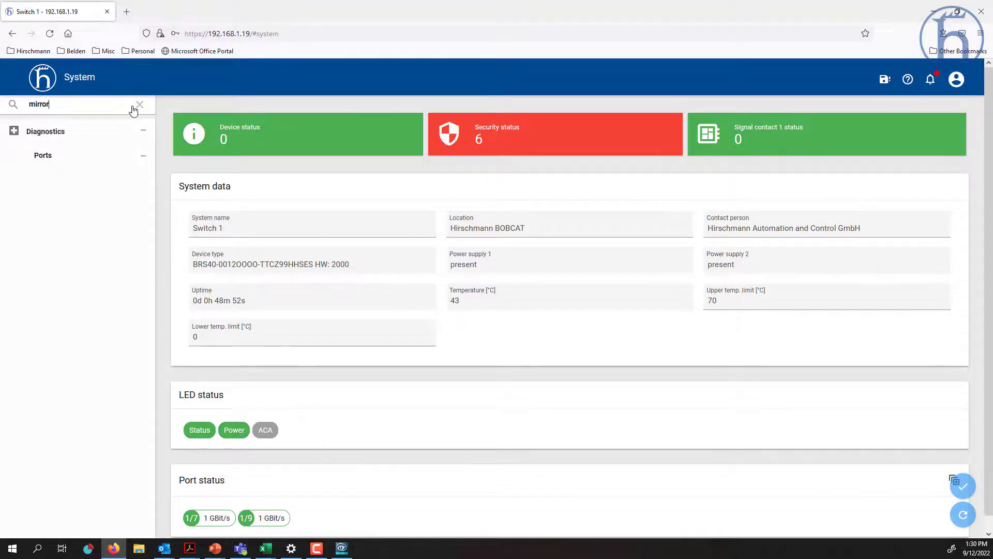
{"action": "left_click", "coordinate": [43, 155]}
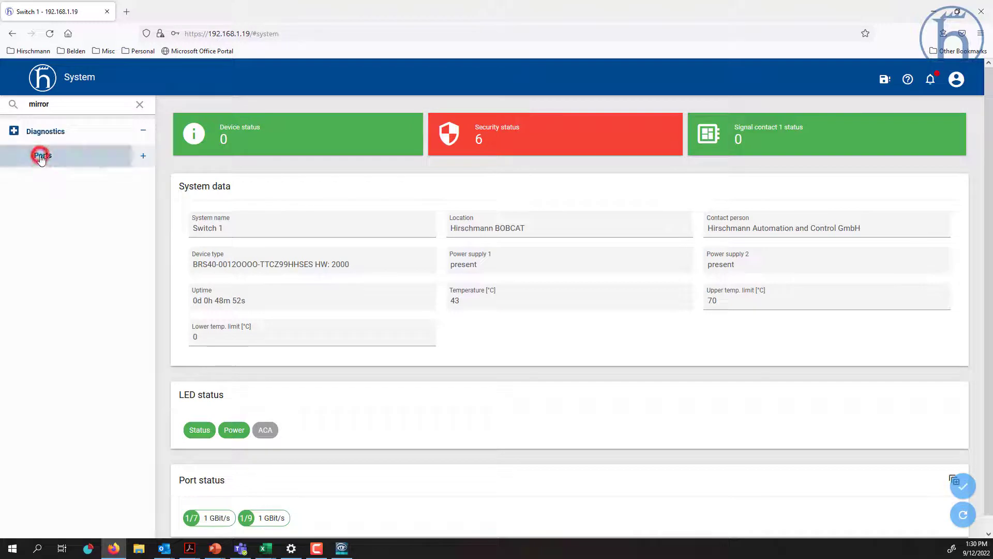
{"action": "left_click", "coordinate": [139, 104]}
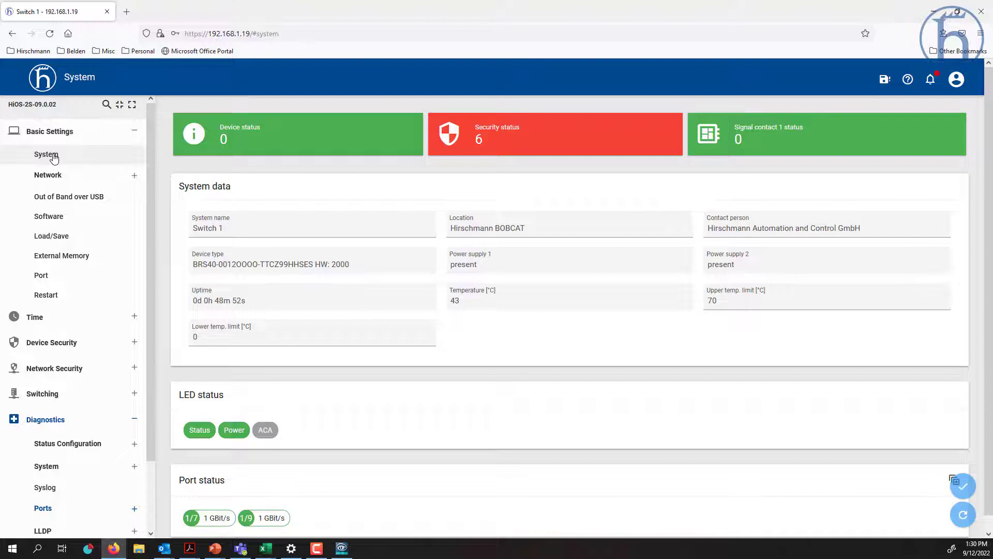
- Go from the System overview to Basic Settings > Network > Global
{"action": "left_click", "coordinate": [54, 156]}
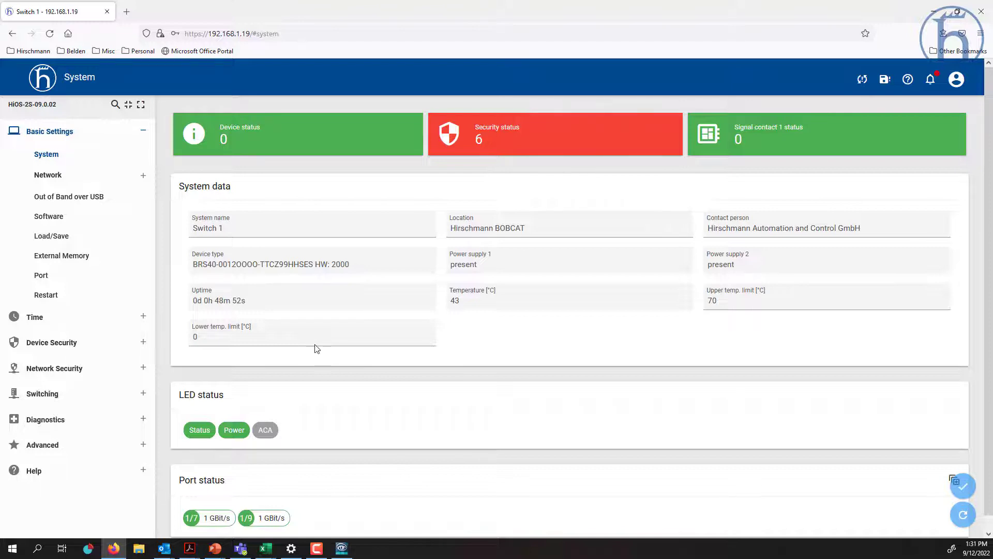
{"action": "left_click", "coordinate": [63, 179]}
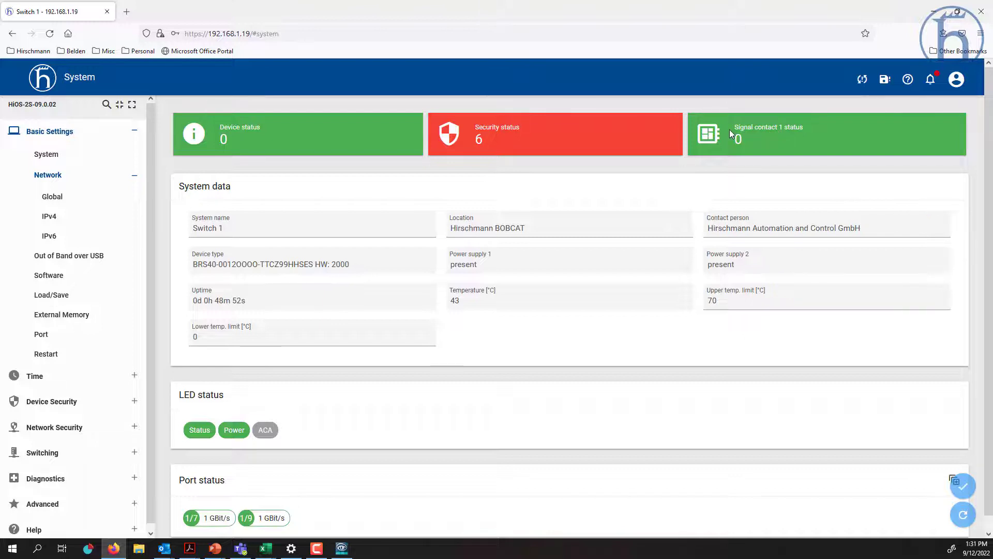
{"action": "mouse_move", "coordinate": [553, 136]}
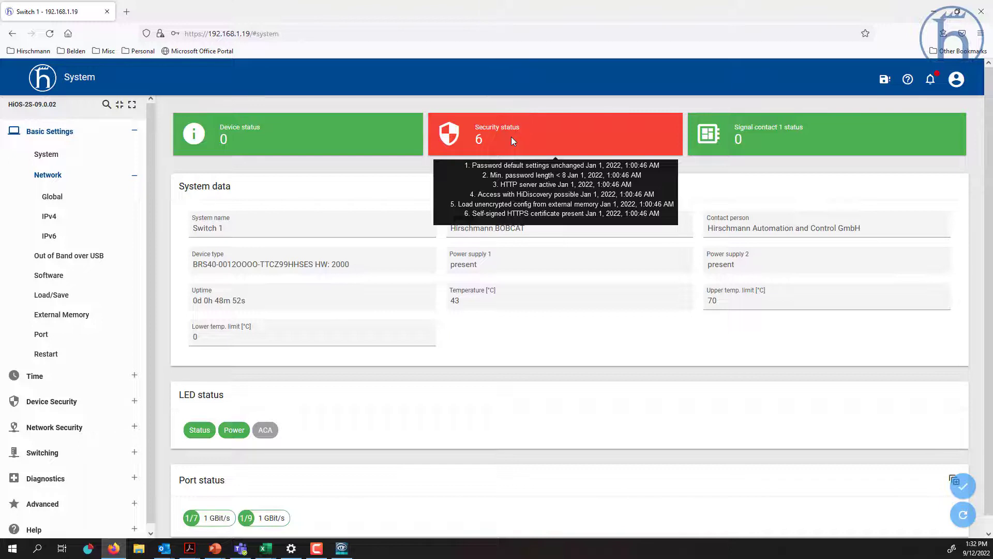
{"action": "left_click", "coordinate": [61, 205]}
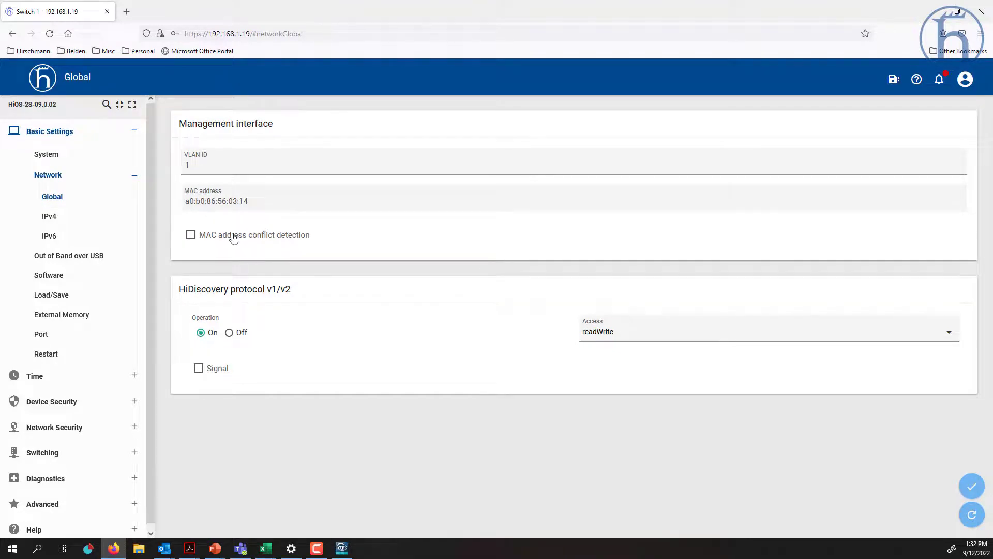
{"action": "left_click", "coordinate": [52, 191]}
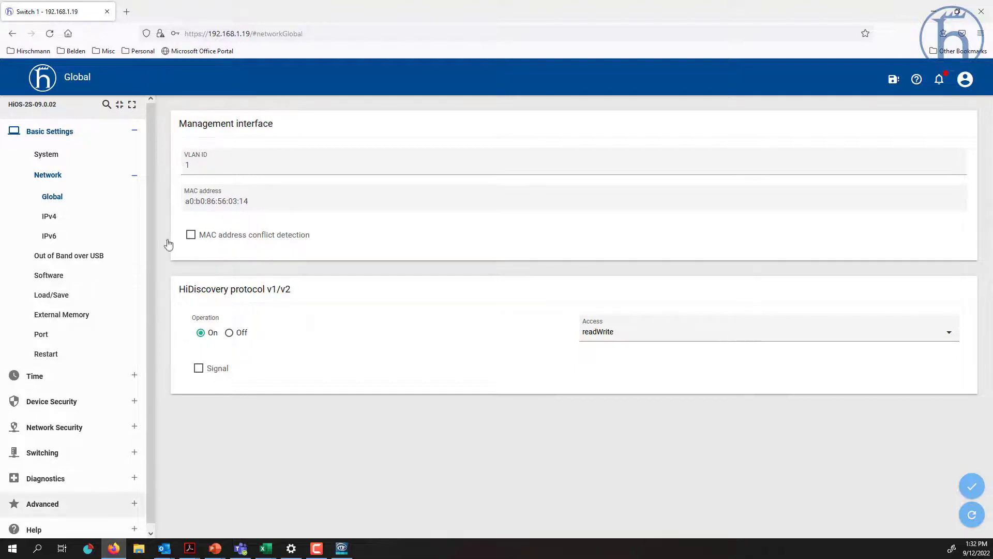
{"action": "left_click", "coordinate": [46, 454]}
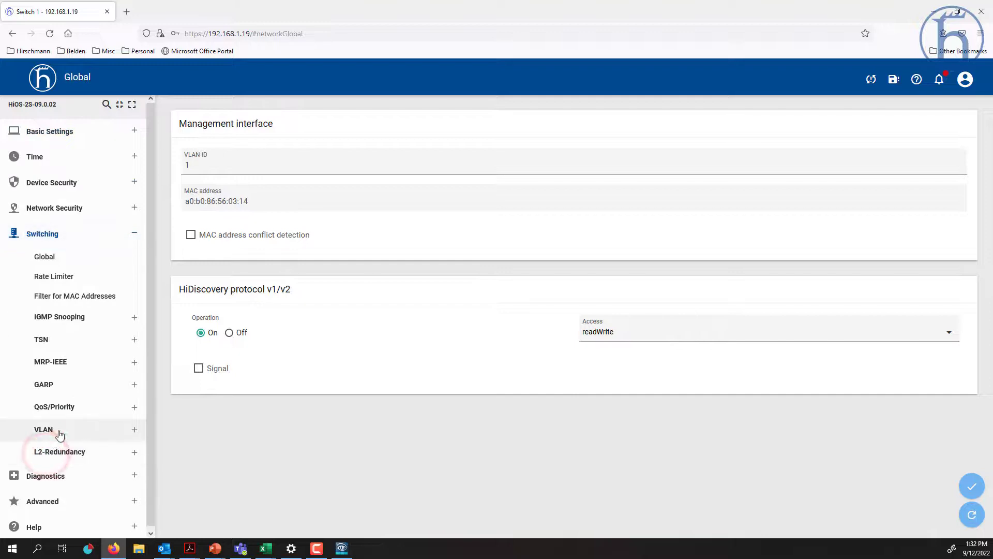
{"action": "left_click", "coordinate": [59, 434]}
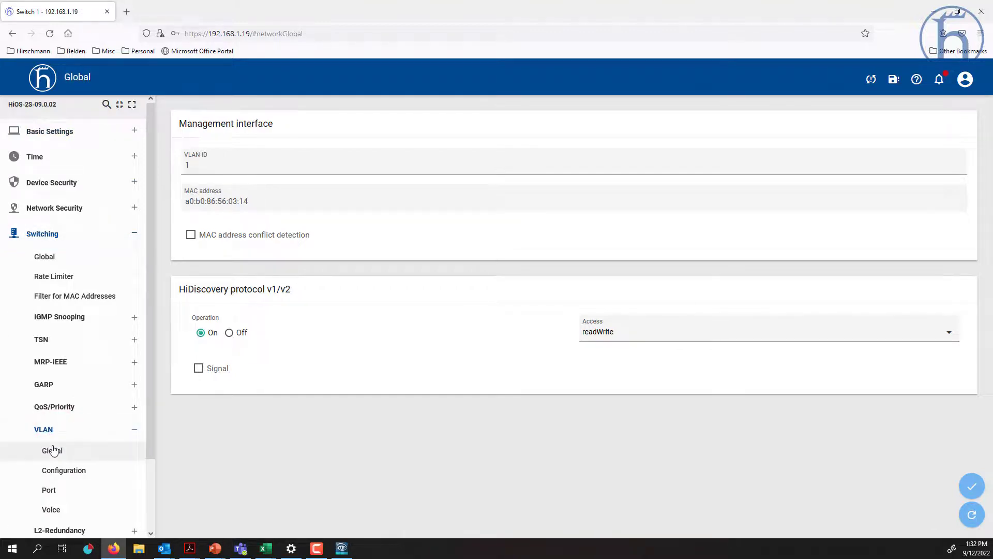
{"action": "left_click", "coordinate": [69, 473]}
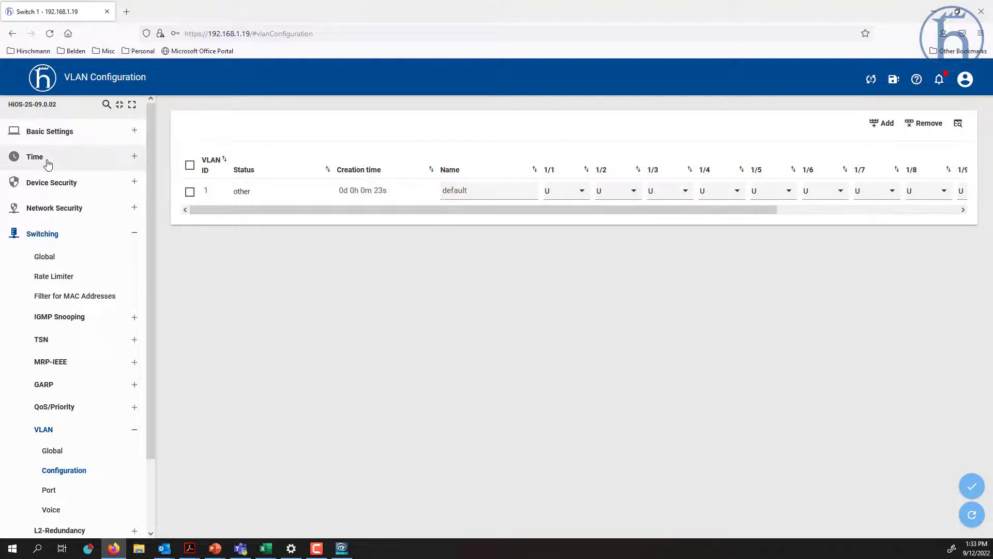
{"action": "left_click", "coordinate": [60, 131]}
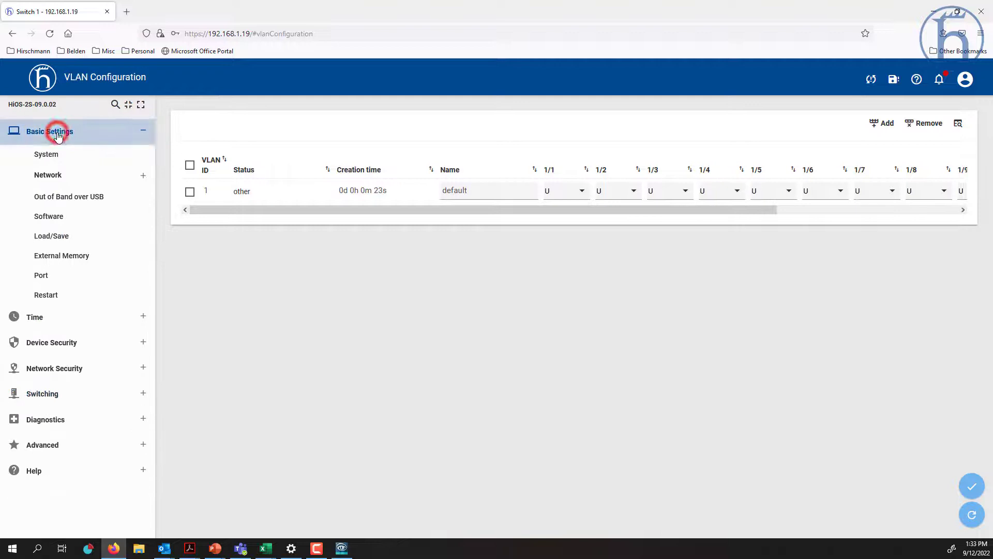
{"action": "left_click", "coordinate": [54, 180]}
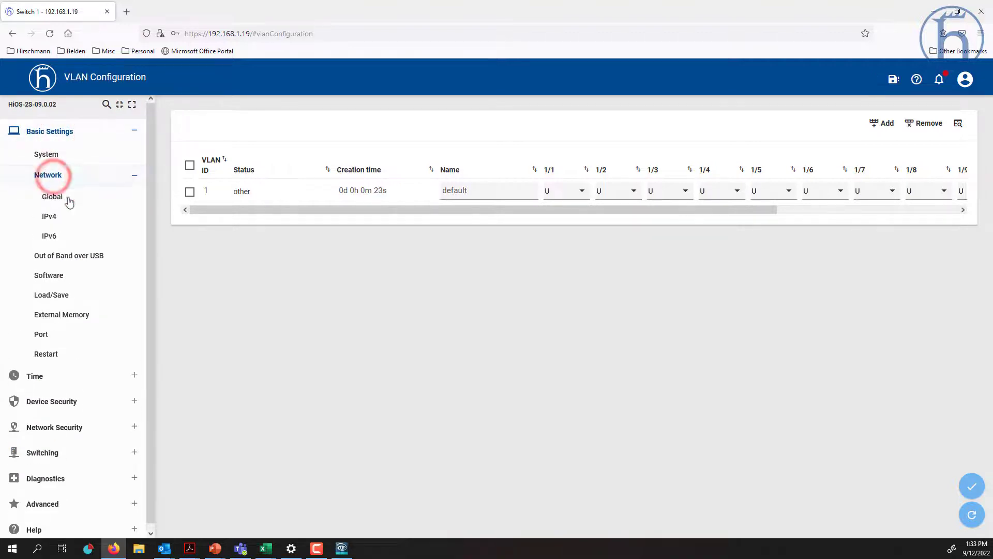
{"action": "left_click", "coordinate": [70, 203]}
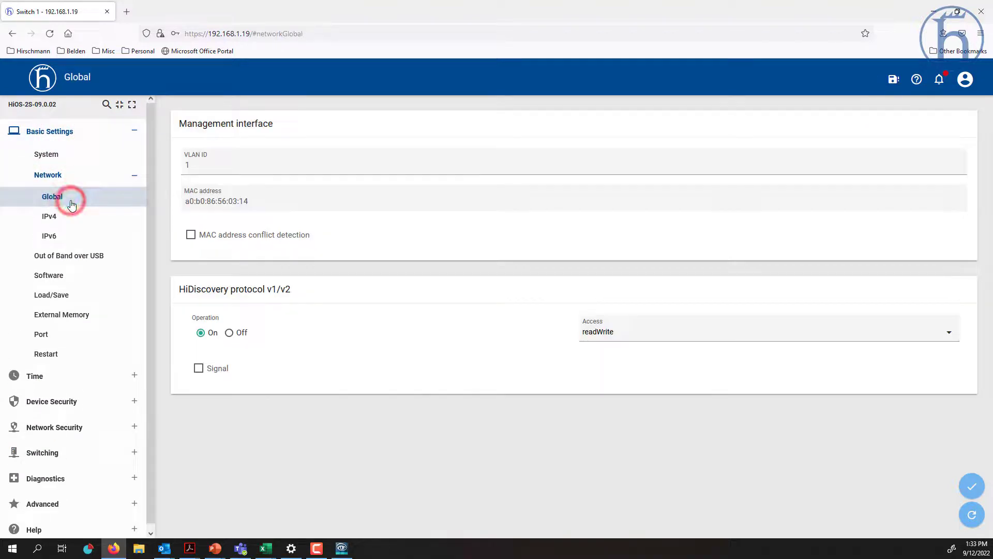
- Try management VLAN ID 10, then cancel the management-port prompt to keep the connection
{"action": "left_click", "coordinate": [209, 165]}
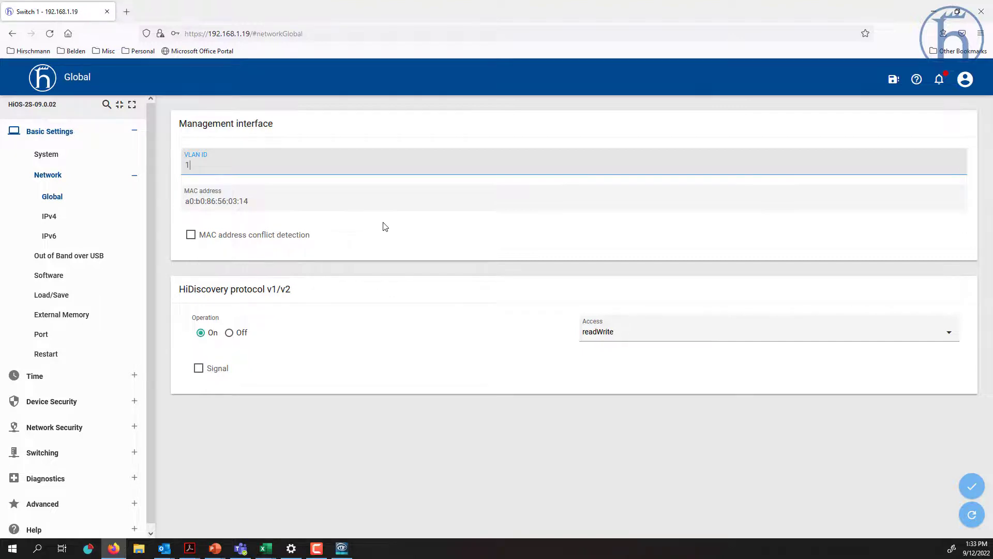
{"action": "type", "text": "0"}
{"action": "left_click", "coordinate": [972, 489]}
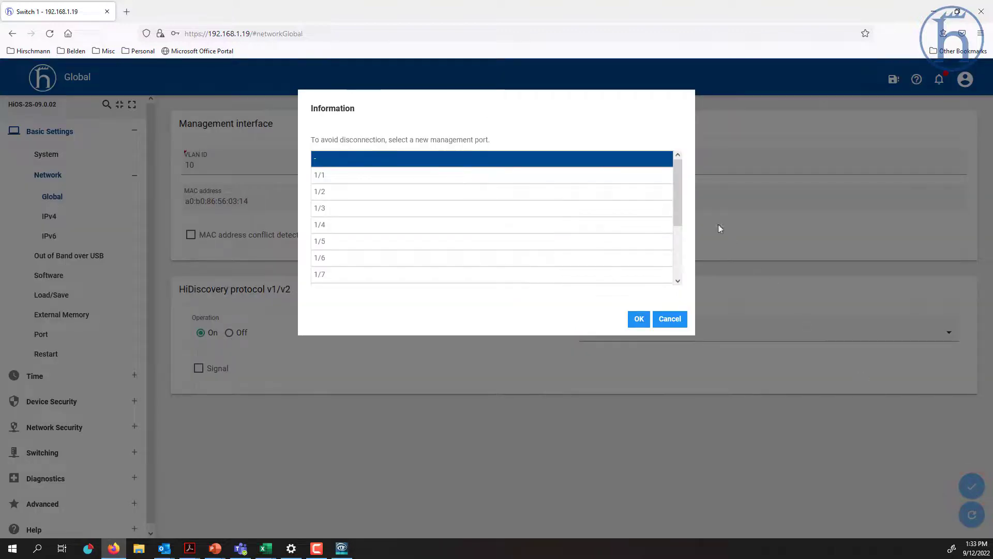
{"action": "left_click_drag", "start_coordinate": [676, 180], "coordinate": [682, 239]}
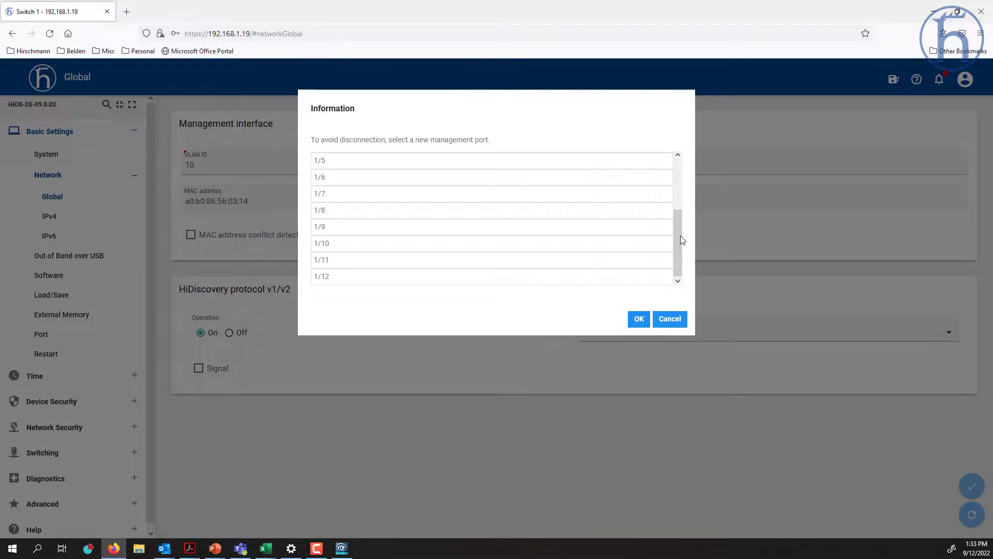
{"action": "left_click", "coordinate": [675, 320]}
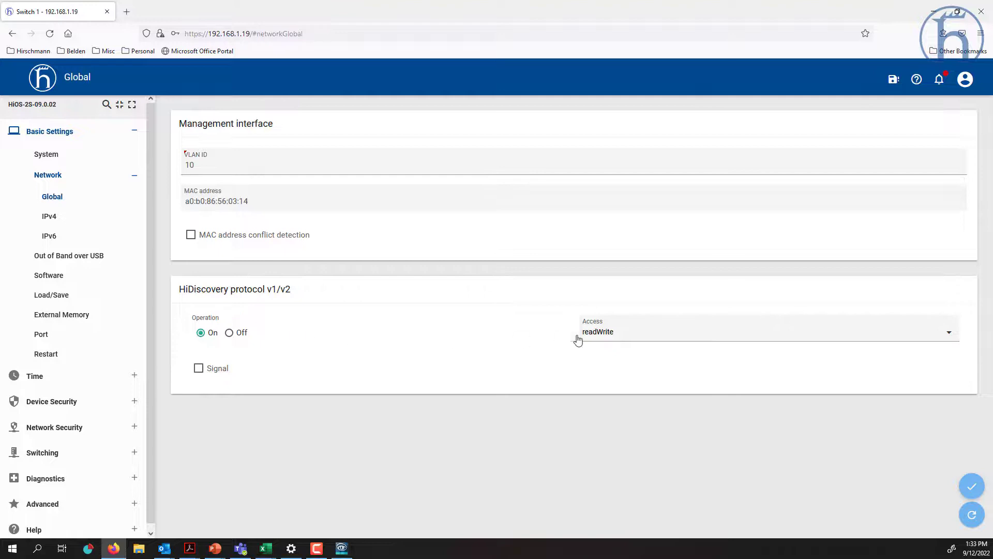
- Set HiDiscovery access to readOnly and apply it
{"action": "left_click", "coordinate": [638, 339]}
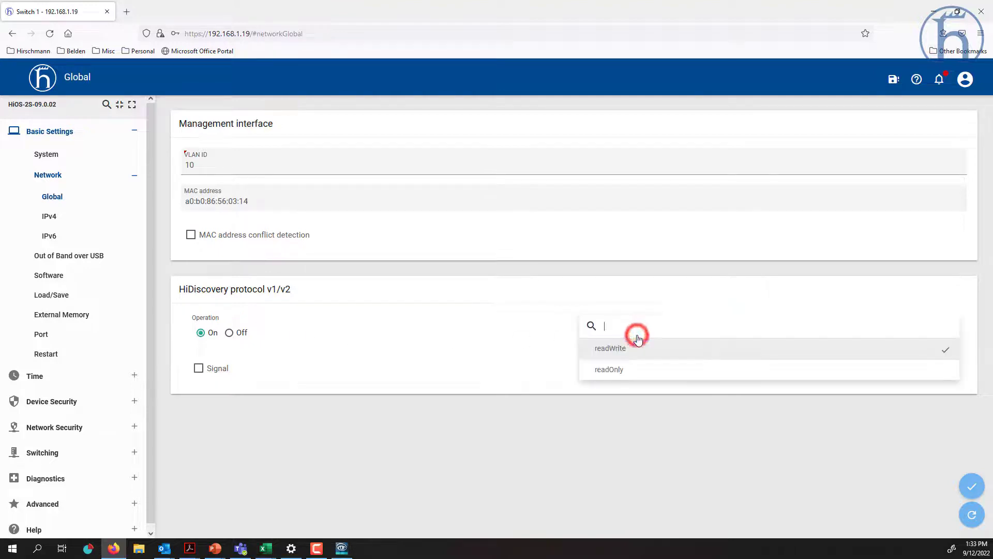
{"action": "left_click", "coordinate": [616, 372]}
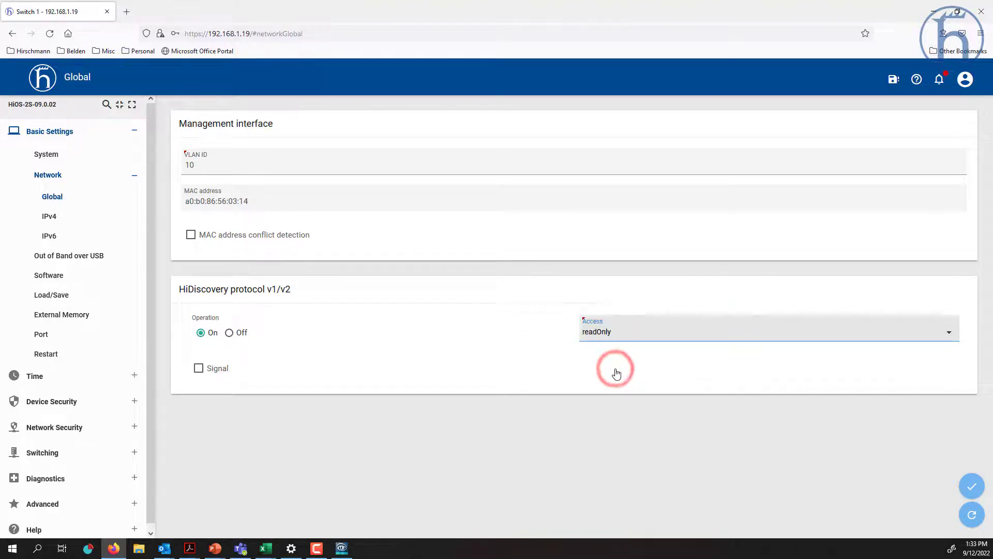
{"action": "left_click", "coordinate": [973, 487]}
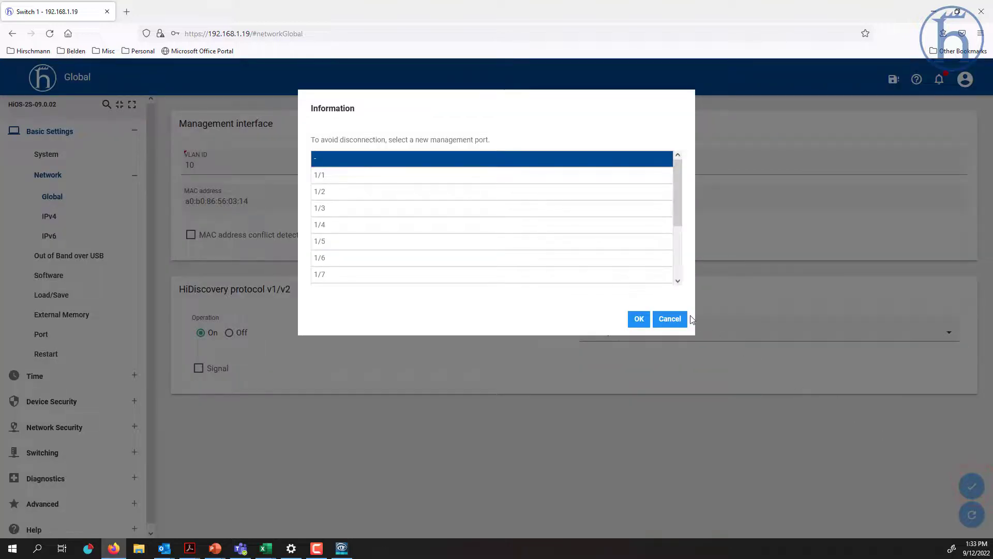
{"action": "left_click", "coordinate": [662, 318]}
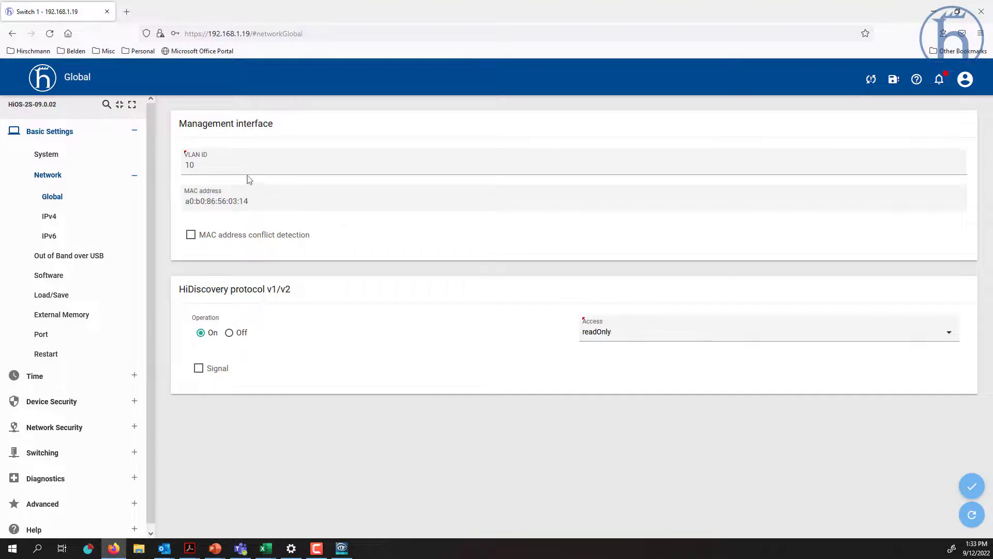
- Restore management VLAN ID 1, apply, and bring HiDiscovery to the front
{"action": "left_click", "coordinate": [223, 167]}
{"action": "key", "text": "BackSpace"}
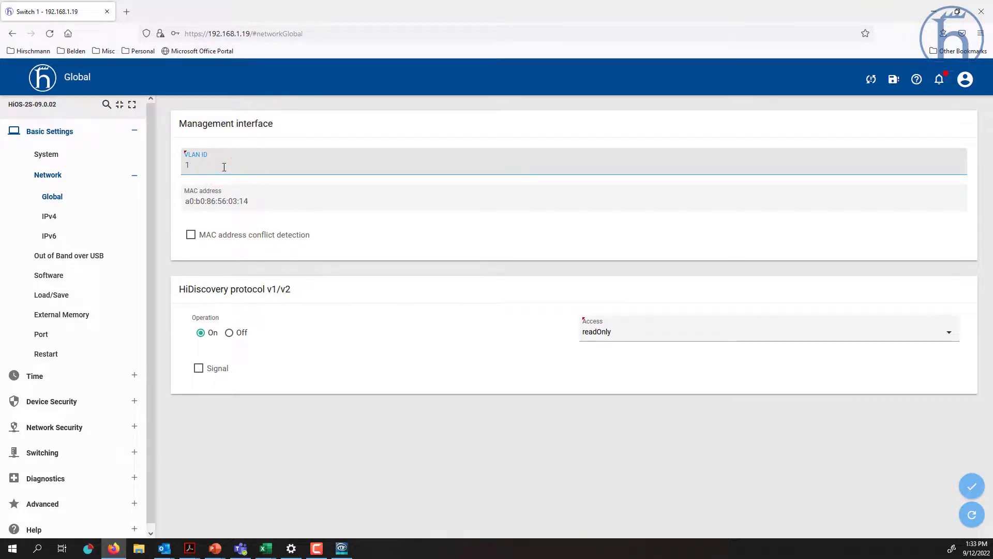
{"action": "left_click", "coordinate": [972, 488]}
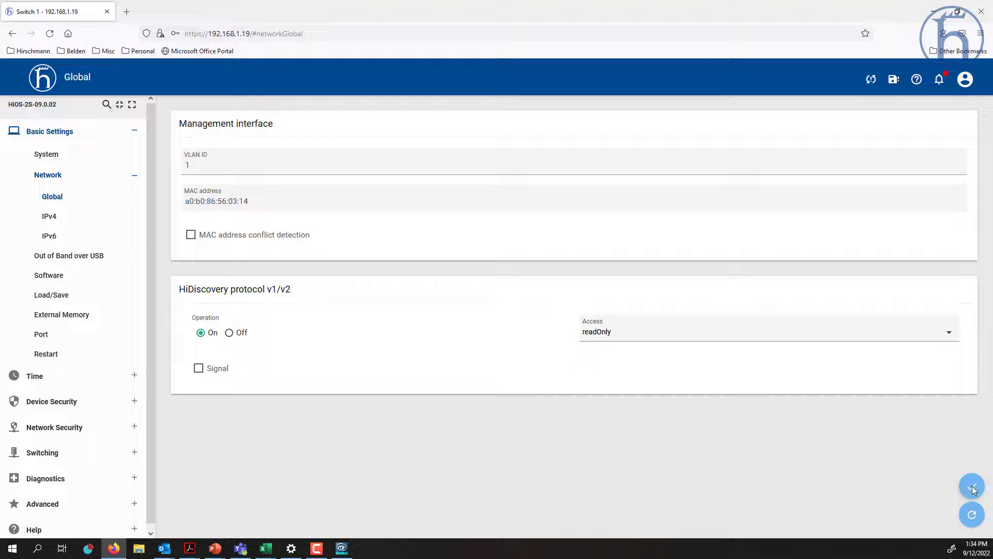
{"action": "left_click", "coordinate": [342, 549]}
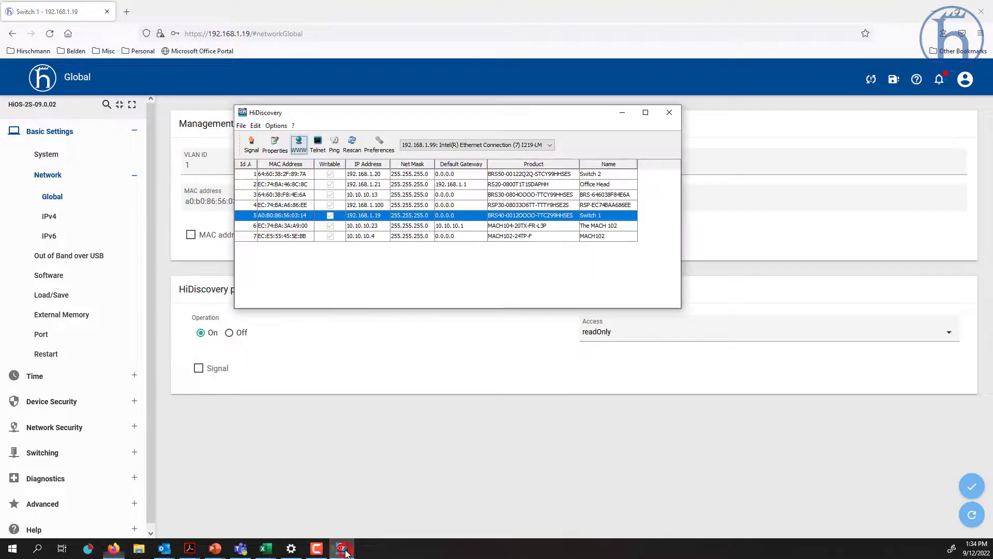
- Rescan and view the RSP30 (192.168.1.100) and Office Head properties without changes
{"action": "left_click", "coordinate": [356, 149]}
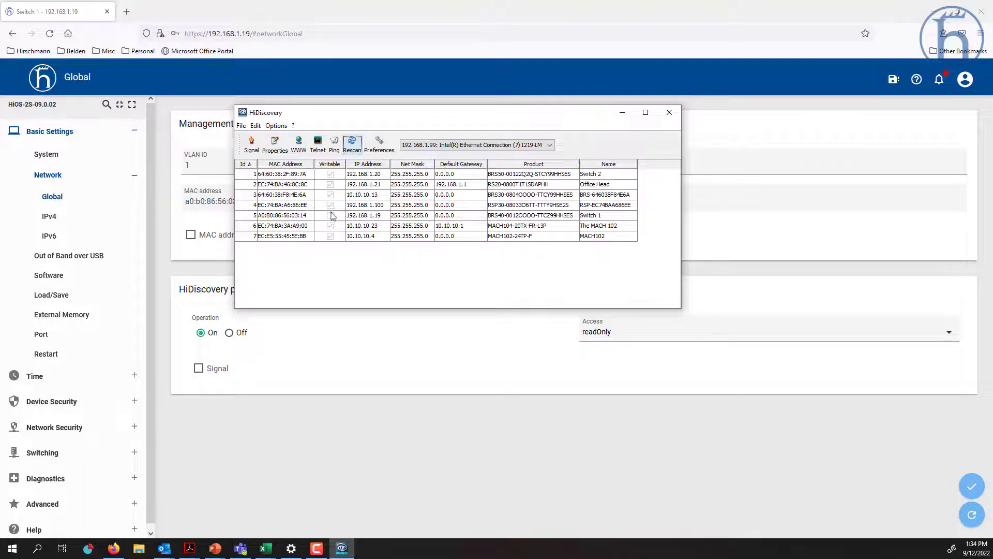
{"action": "left_click", "coordinate": [367, 206]}
{"action": "double_click", "coordinate": [367, 206]}
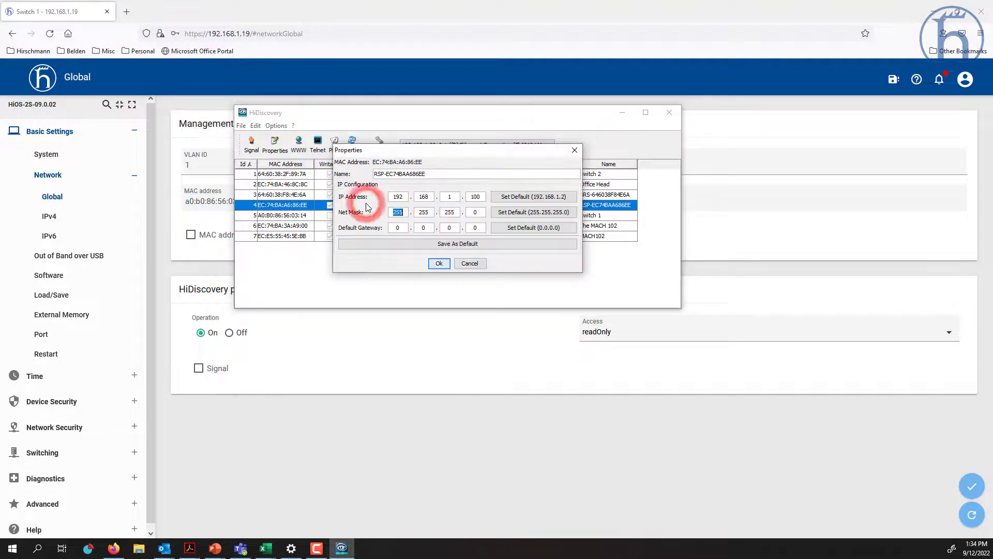
{"action": "left_click", "coordinate": [470, 263]}
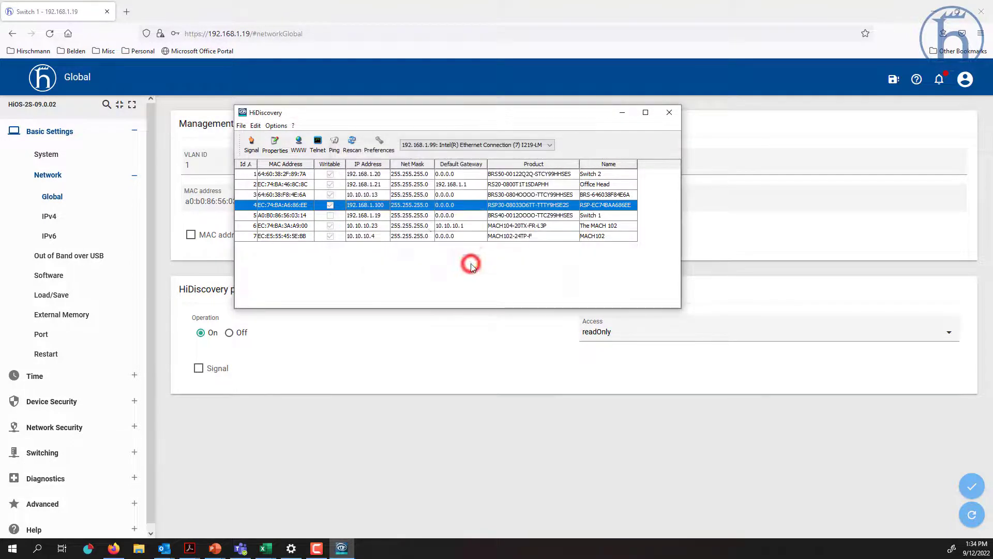
{"action": "left_click", "coordinate": [372, 185]}
{"action": "double_click", "coordinate": [371, 185]}
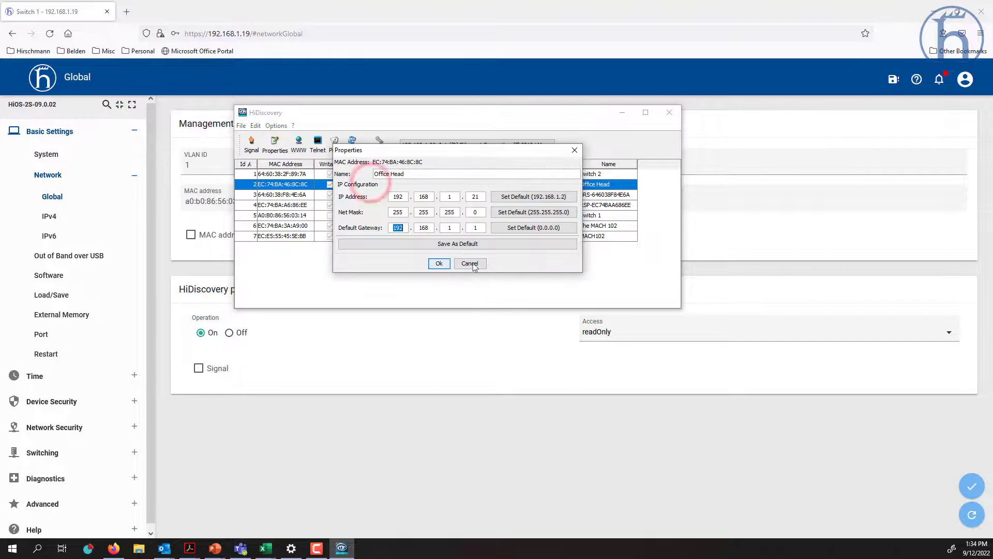
{"action": "left_click", "coordinate": [472, 264]}
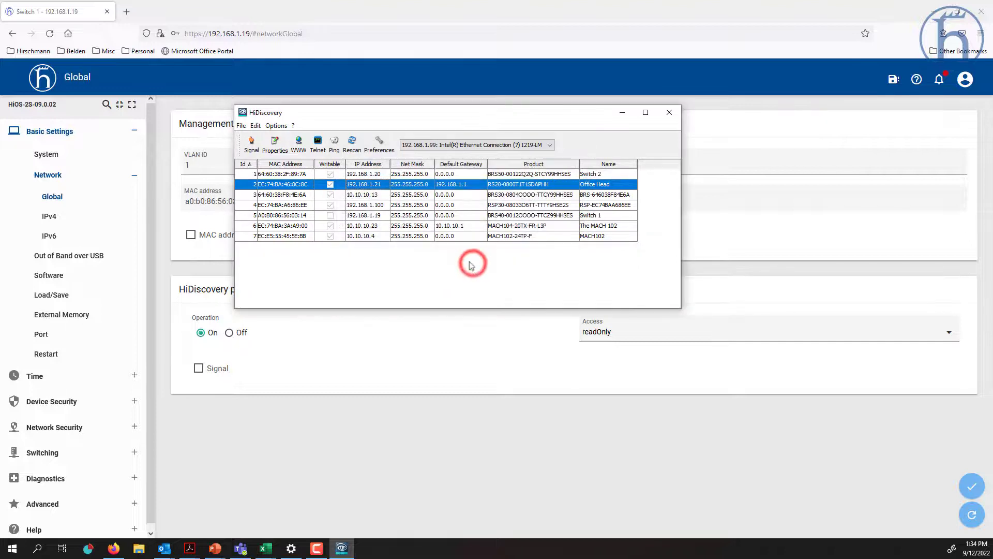
- Confirm Switch 1's properties are read-only, then minimize HiDiscovery
{"action": "left_click", "coordinate": [367, 217]}
{"action": "double_click", "coordinate": [367, 216]}
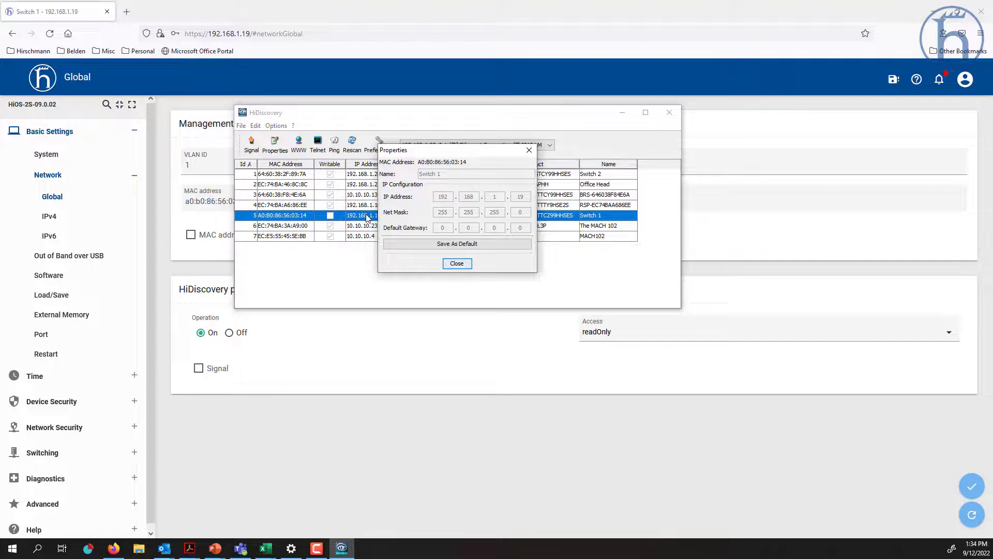
{"action": "left_click", "coordinate": [460, 263]}
{"action": "left_click", "coordinate": [623, 113]}
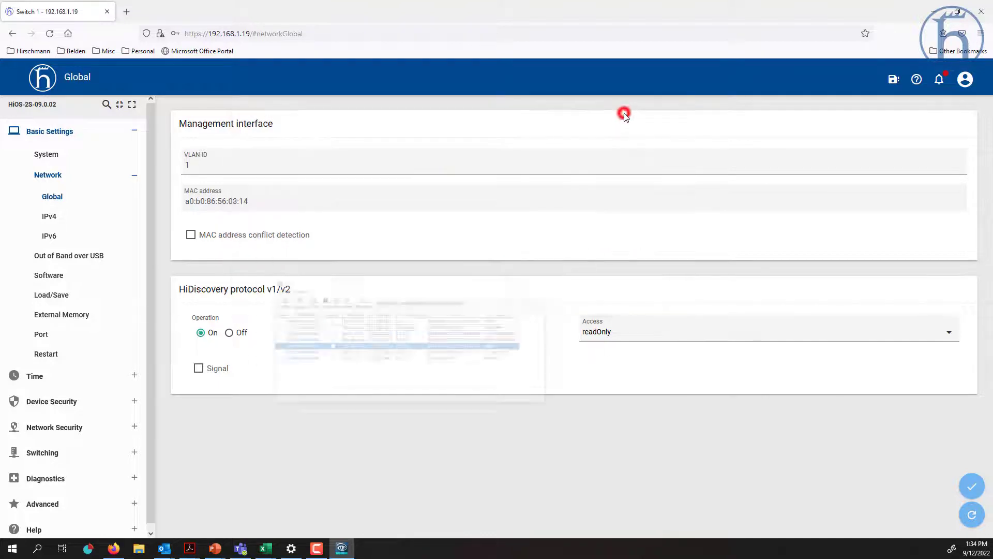
- Set HiDiscovery access back to readWrite, then view IPv4 settings showing 192.168.1.19
{"action": "left_click", "coordinate": [615, 334]}
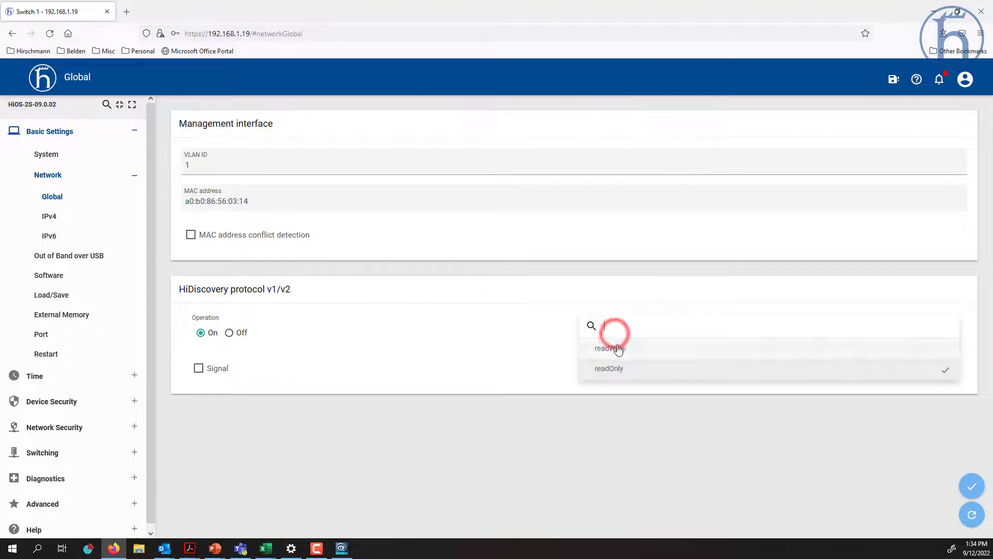
{"action": "left_click", "coordinate": [618, 349]}
{"action": "left_click", "coordinate": [972, 486]}
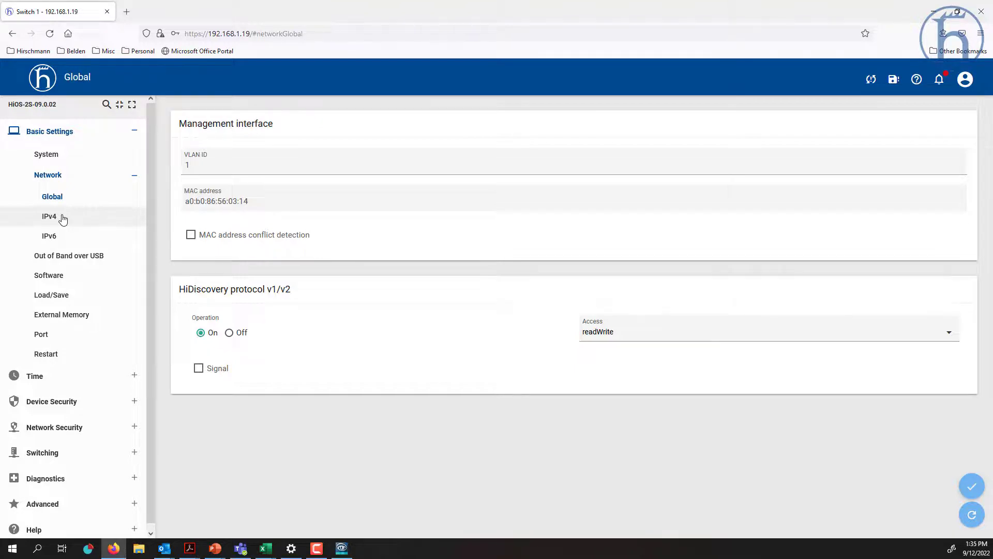
{"action": "left_click", "coordinate": [63, 217]}
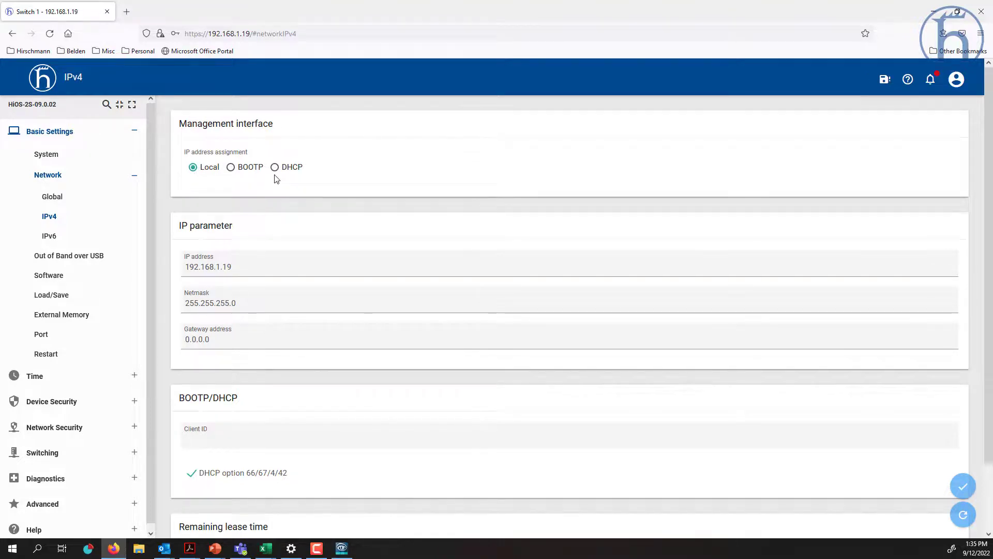
- View Out of Band over USB settings (USB management on, 192.168.248.100), then start a new tab
{"action": "scroll", "coordinate": [275, 179], "scroll_direction": "down", "scroll_amount": 3}
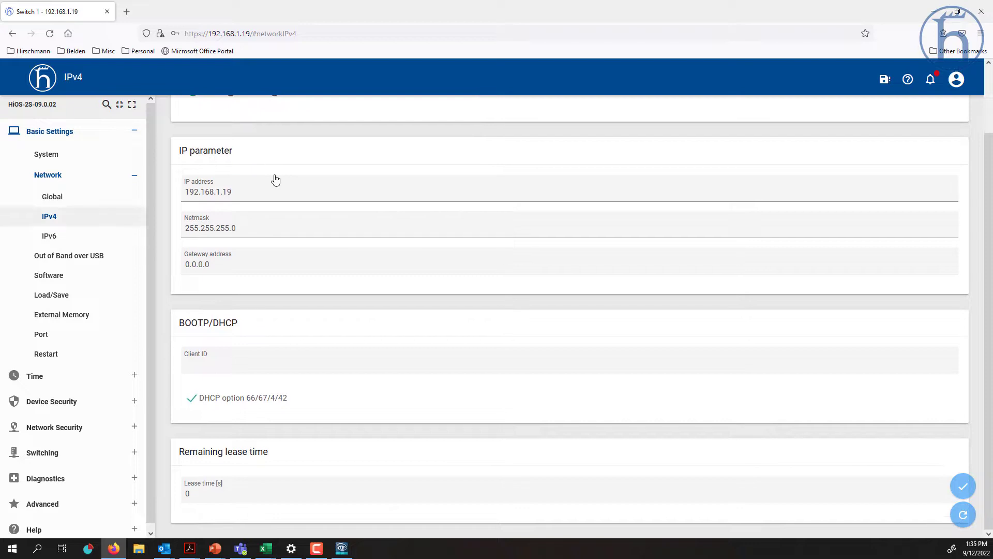
{"action": "left_click", "coordinate": [57, 255]}
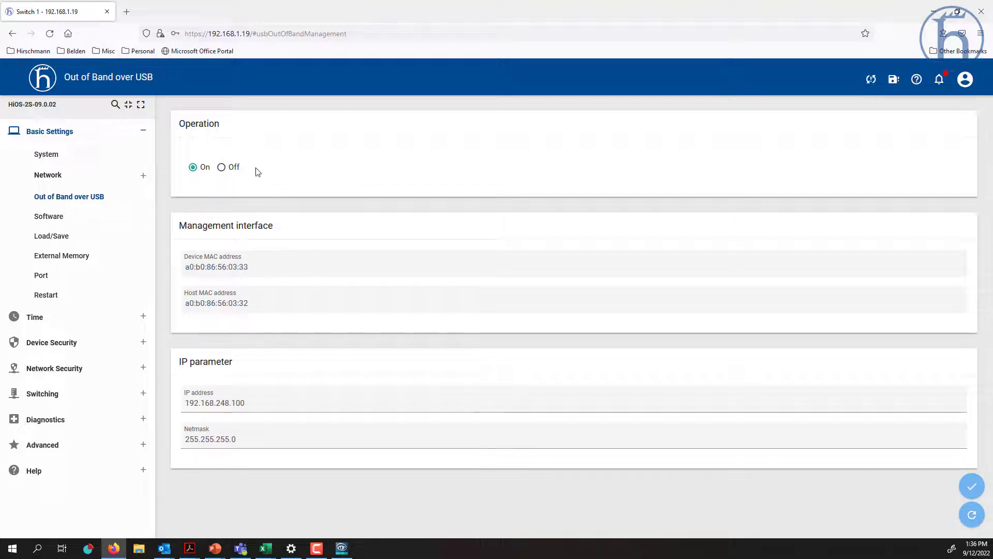
{"action": "left_click", "coordinate": [126, 11]}
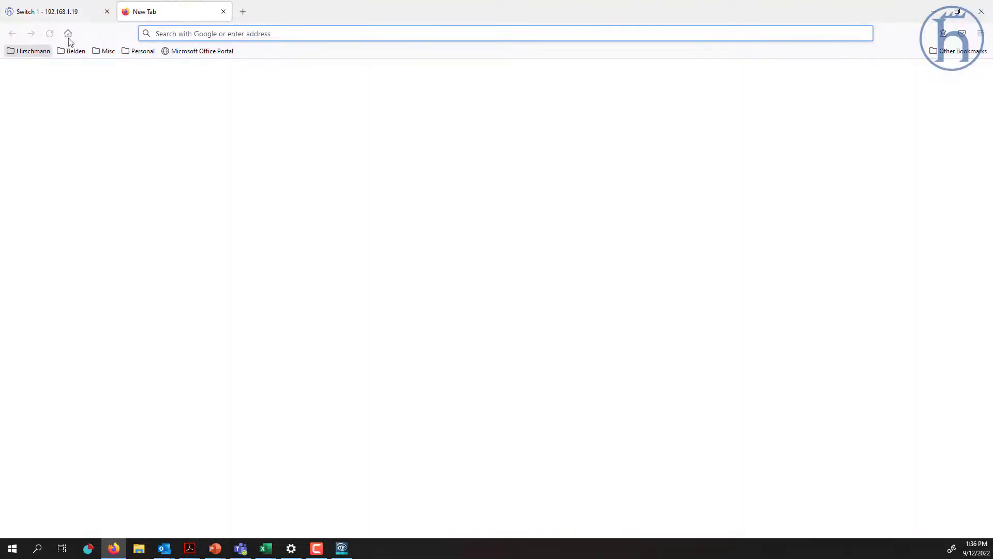
- Go to the 192.168.248.100 bookmark and accept its self-signed certificate
{"action": "left_click", "coordinate": [39, 50]}
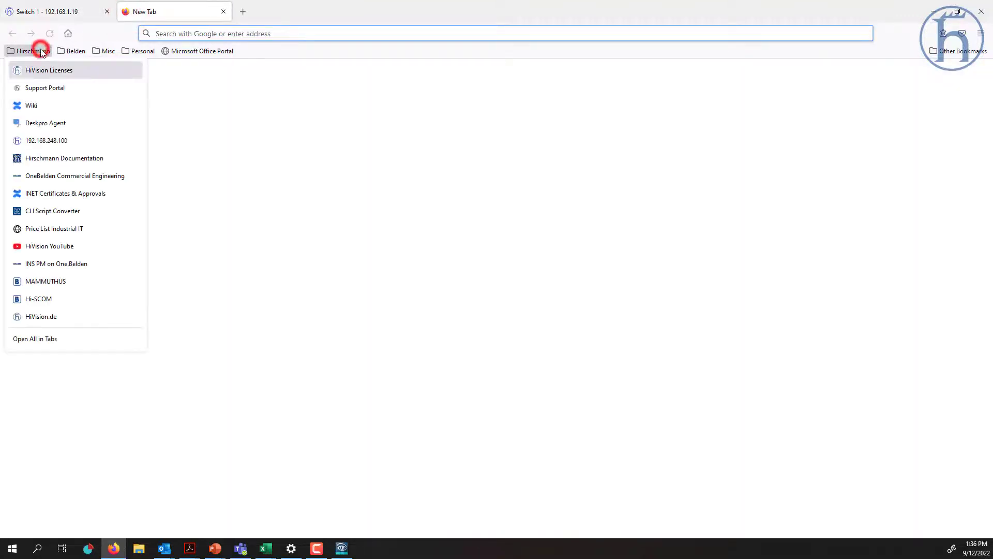
{"action": "left_click", "coordinate": [58, 141]}
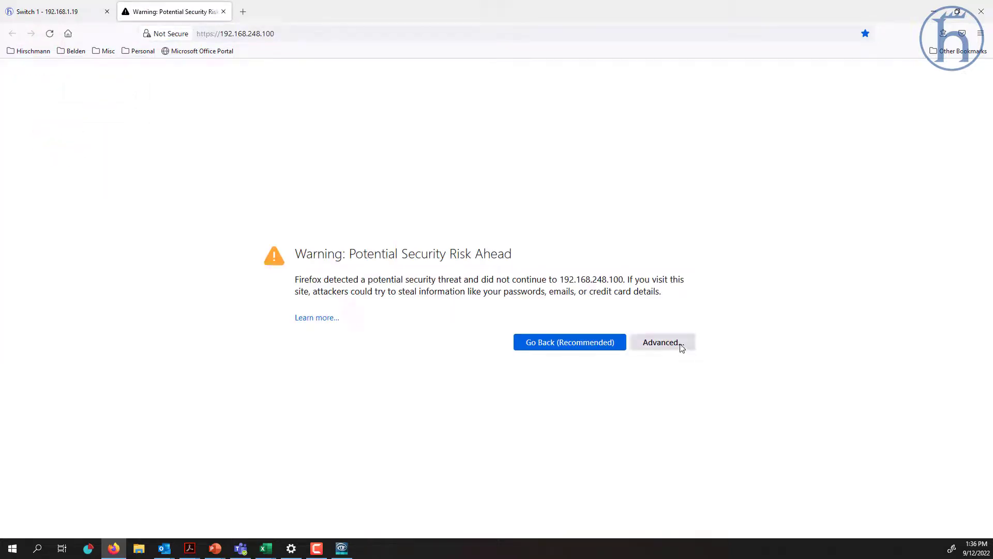
{"action": "left_click", "coordinate": [682, 348]}
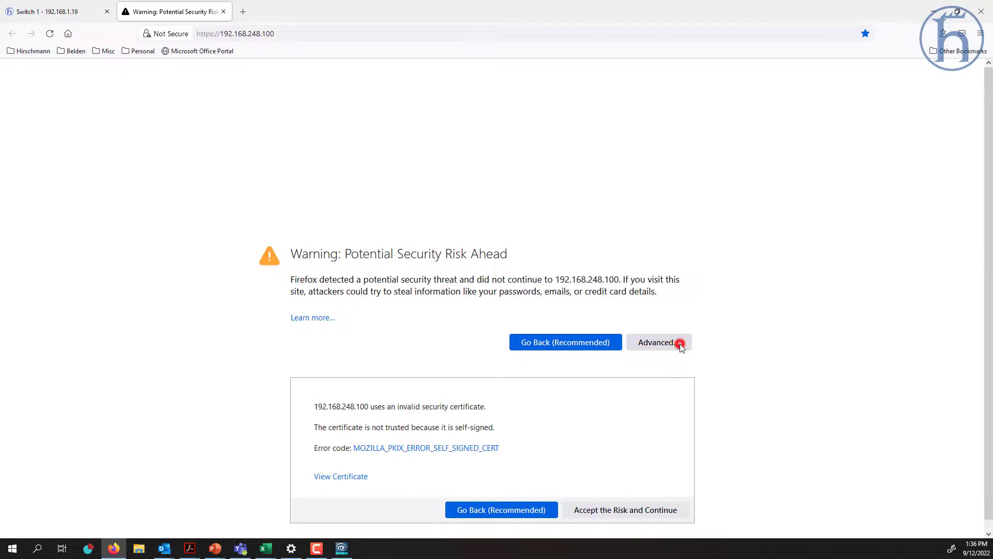
{"action": "left_click", "coordinate": [650, 506]}
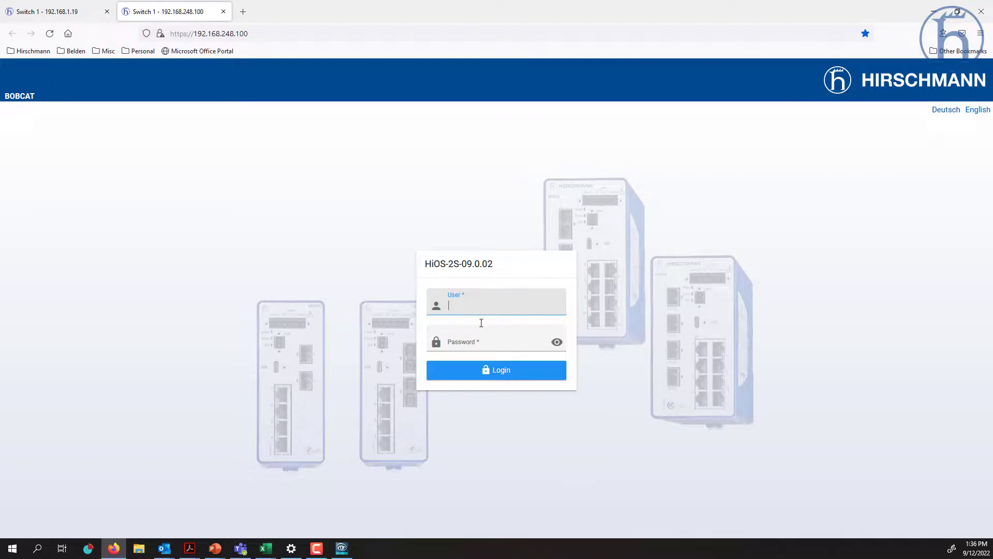
- Log in as admin with the administrator password over the USB address
{"action": "type", "text": "admin"}
{"action": "key", "text": "Tab"}
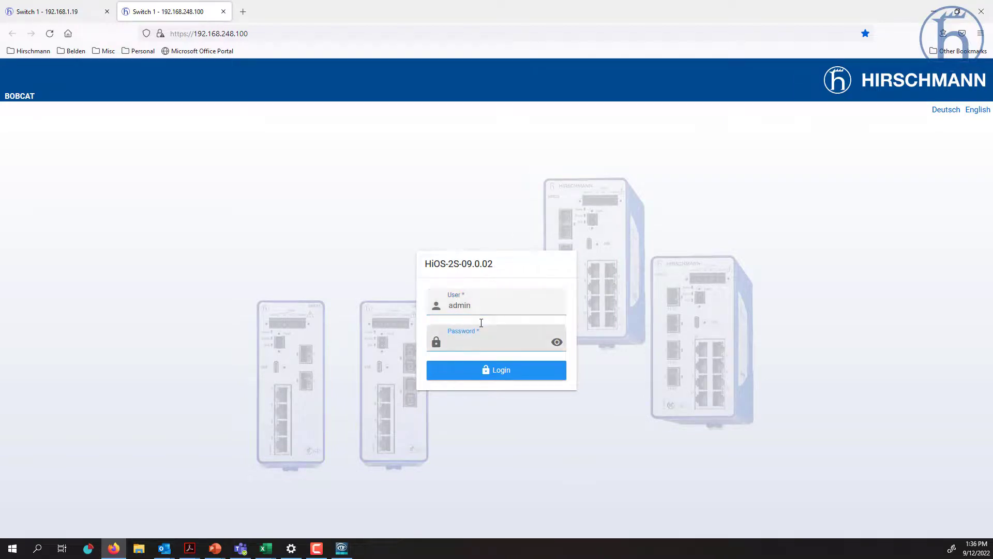
{"action": "type", "text": "private"}
{"action": "key", "text": "Return"}
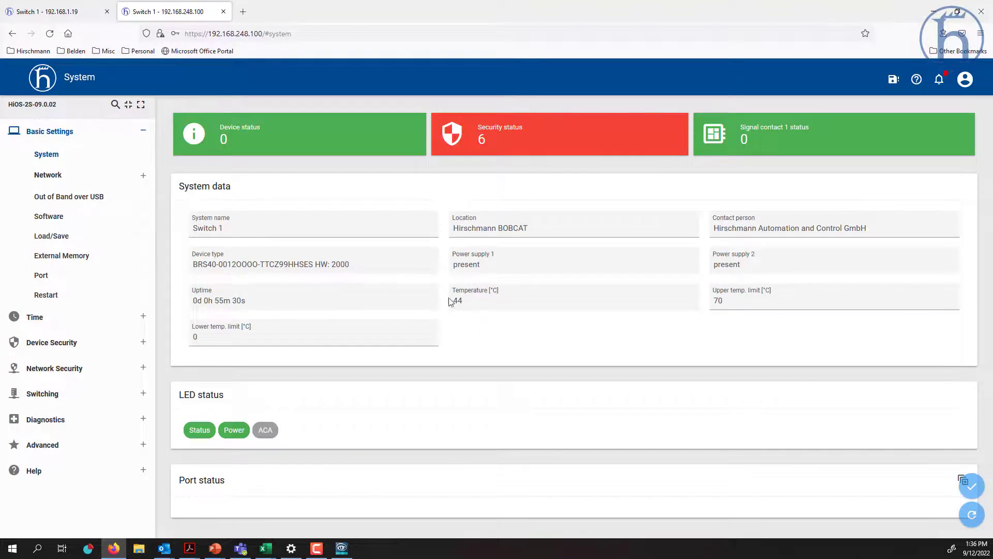
- Show Out of Band over USB in the 192.168.248.100 tab, then reload the 192.168.1.19 tab
{"action": "left_click", "coordinate": [88, 14]}
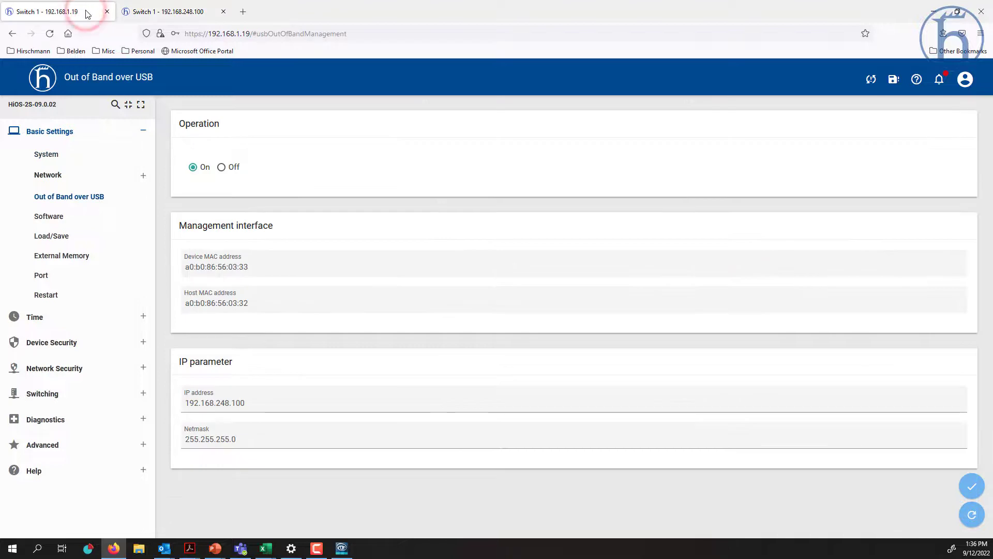
{"action": "left_click", "coordinate": [162, 11]}
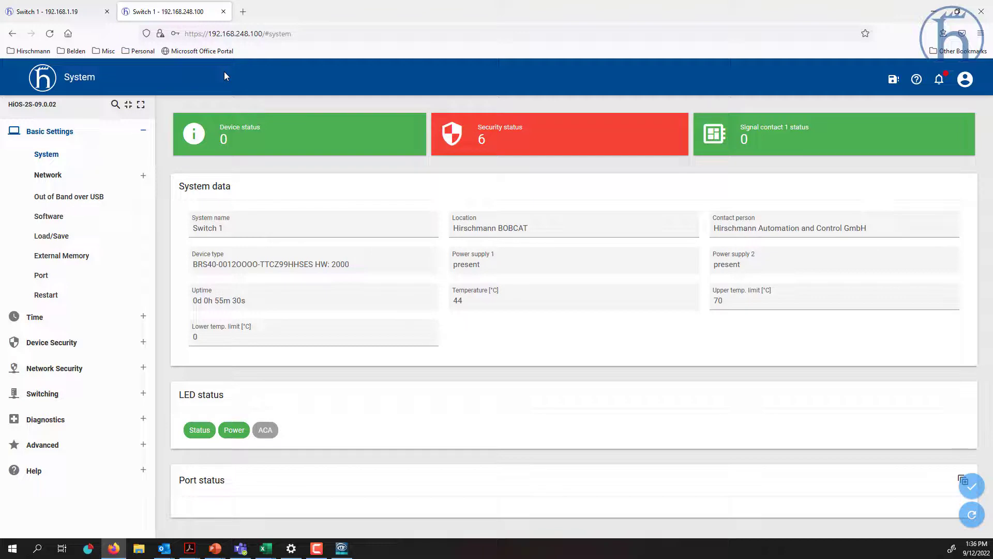
{"action": "left_click", "coordinate": [102, 202]}
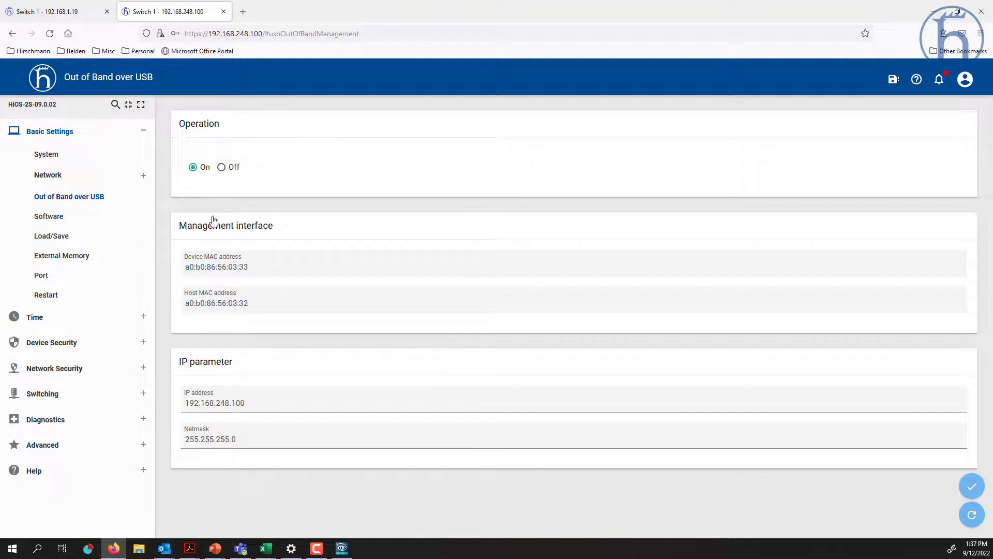
{"action": "left_click", "coordinate": [68, 12]}
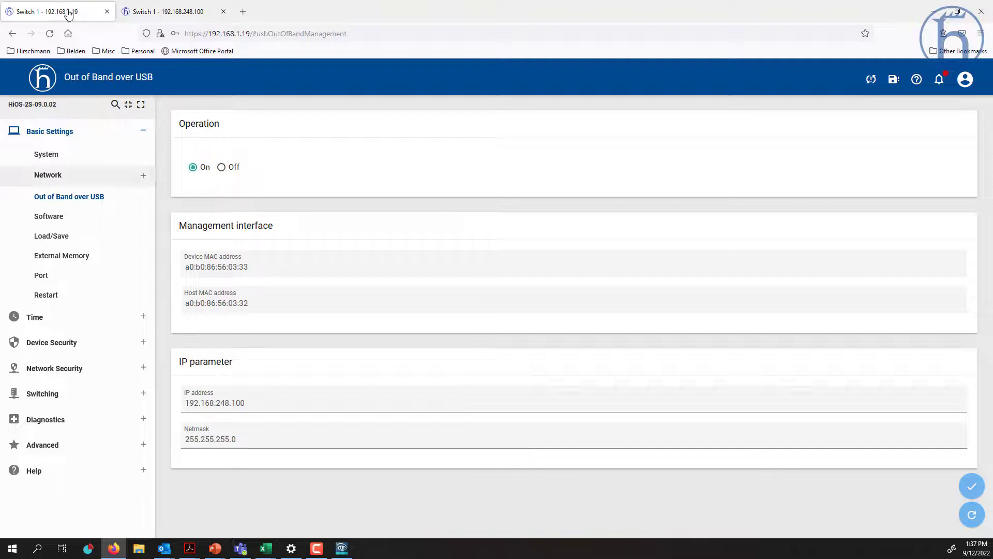
{"action": "left_click", "coordinate": [972, 514]}
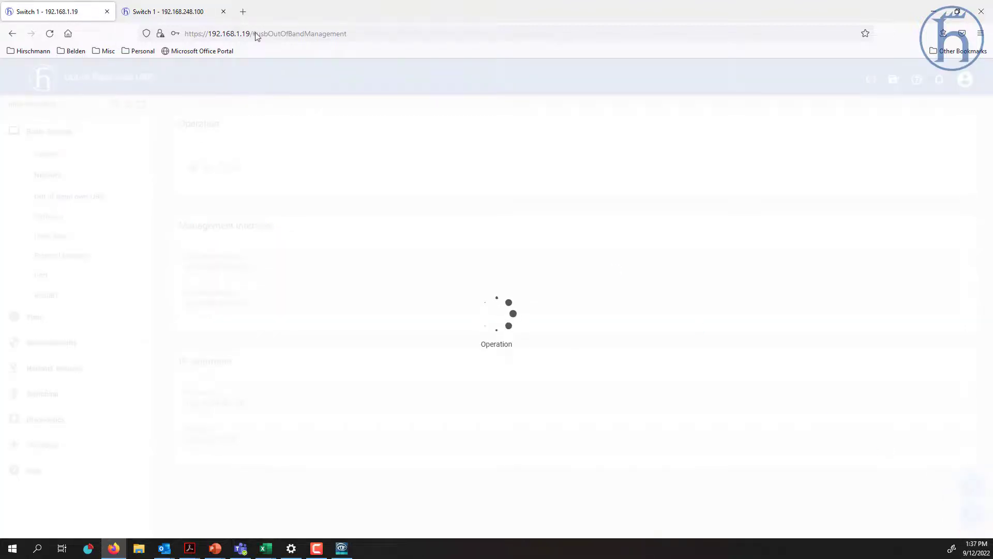
{"action": "left_click_drag", "start_coordinate": [255, 33], "coordinate": [533, 42]}
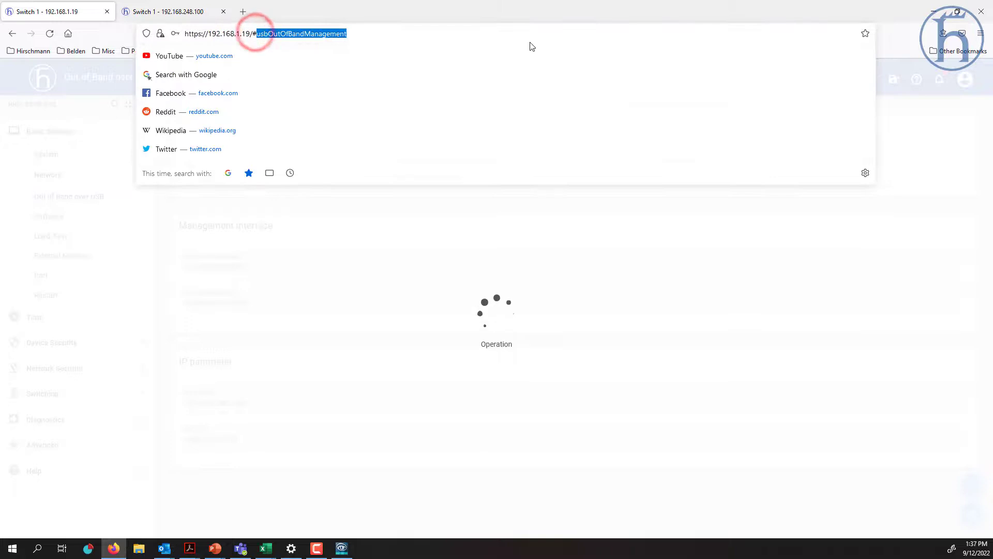
{"action": "key", "text": "BackSpace"}
{"action": "key", "text": "BackSpace"}
{"action": "key", "text": "BackSpace"}
{"action": "key", "text": "Return"}
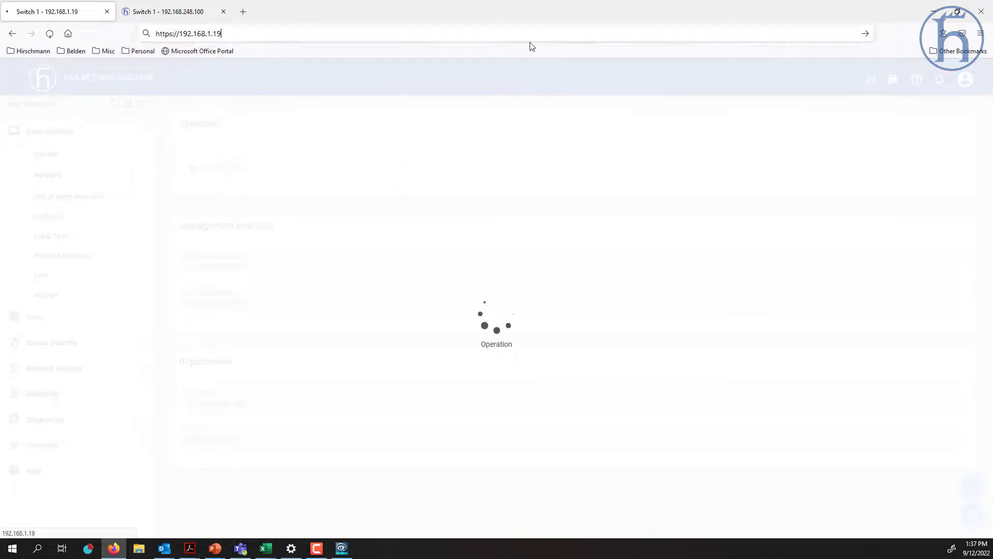
{"action": "left_click", "coordinate": [223, 11]}
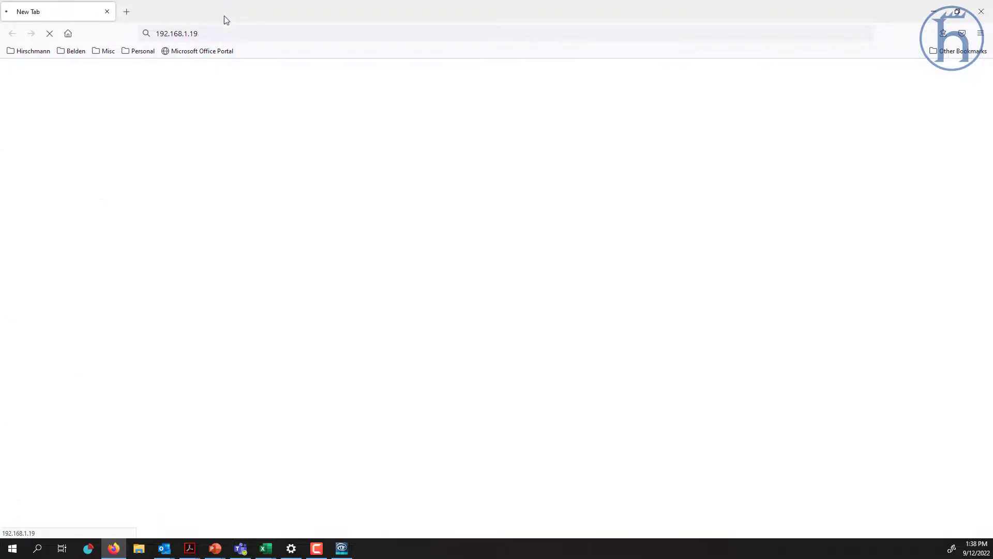
{"action": "left_click", "coordinate": [229, 34]}
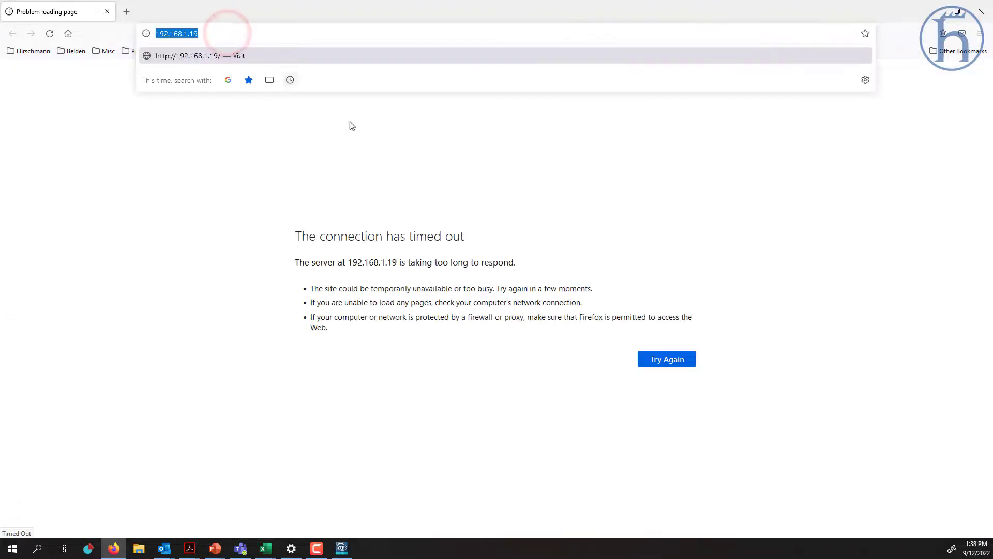
{"action": "left_click", "coordinate": [683, 361]}
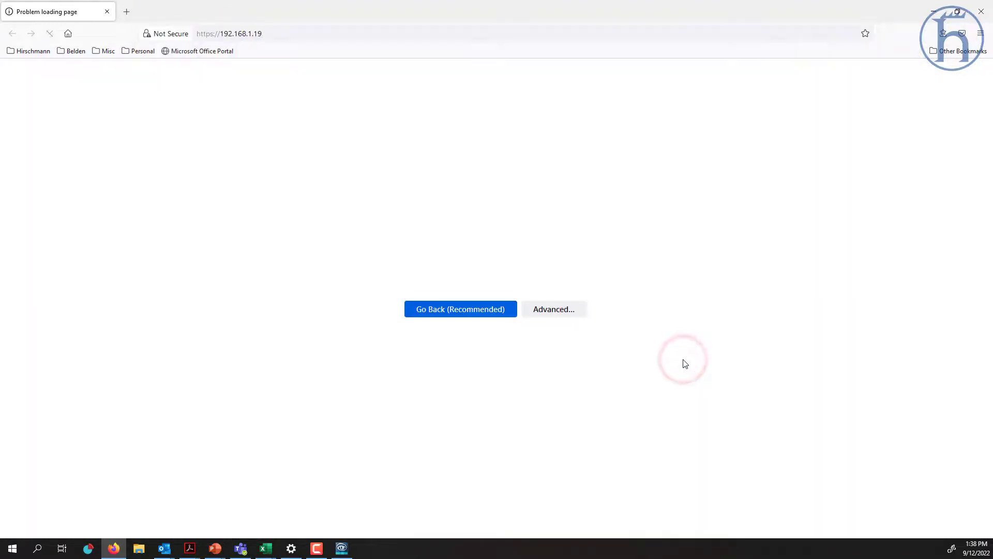
- Accept the self-signed certificate warning and log in with the admin account and password
{"action": "left_click", "coordinate": [675, 341]}
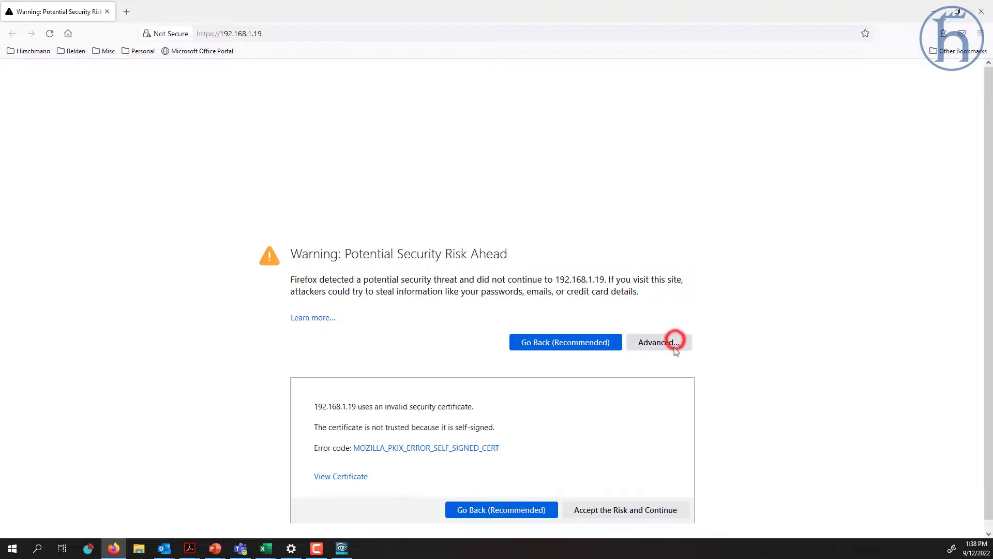
{"action": "left_click", "coordinate": [649, 508]}
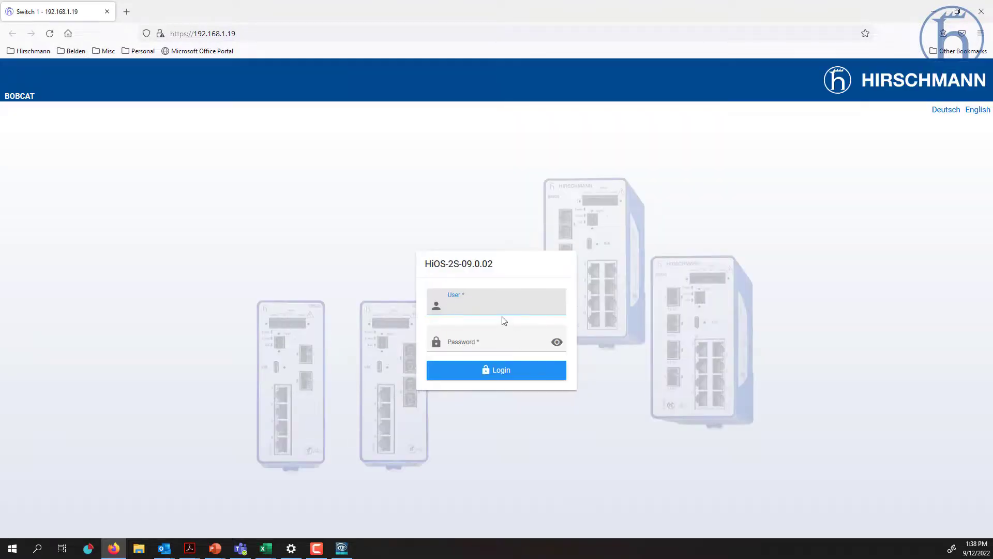
{"action": "type", "text": "admin"}
{"action": "key", "text": "Tab"}
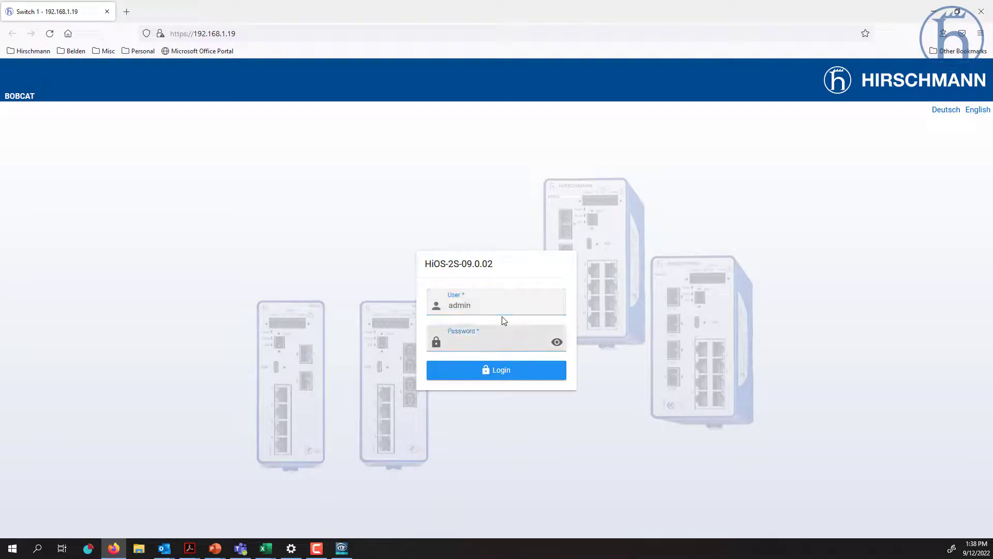
{"action": "type", "text": "•••••••"}
{"action": "key", "text": "Return"}
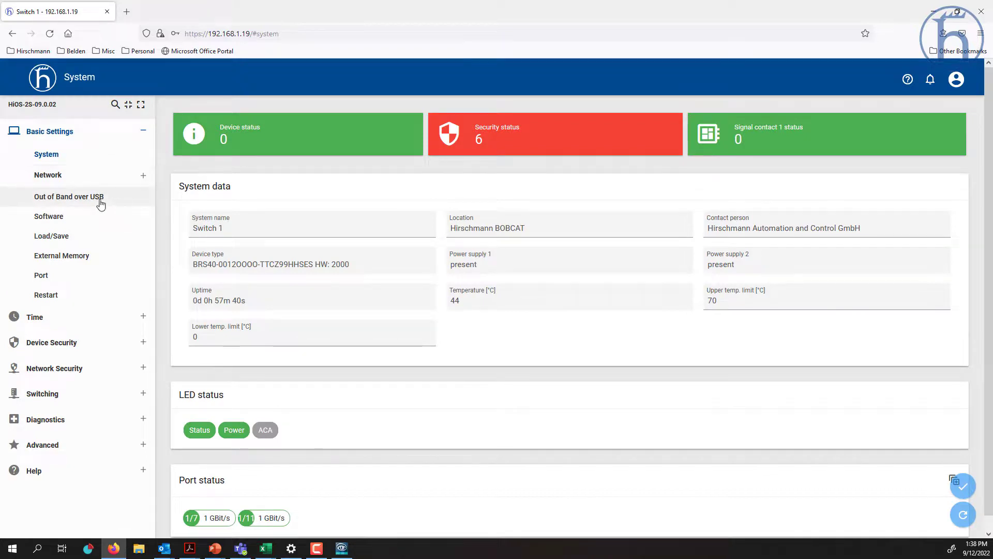
- Check the Out of Band over USB address 192.168.248.100, then view the Software page showing 09.0.02
{"action": "left_click", "coordinate": [99, 203]}
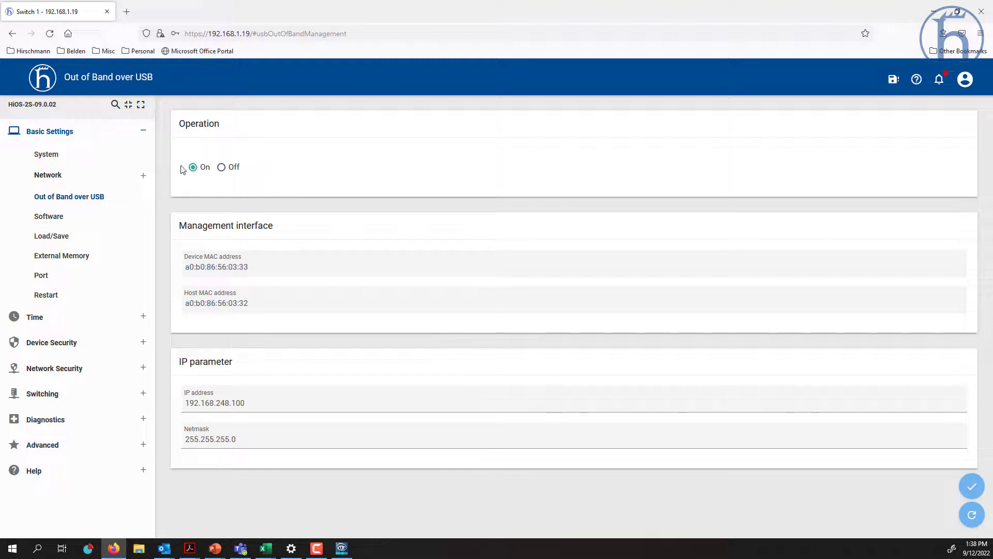
{"action": "left_click", "coordinate": [256, 401]}
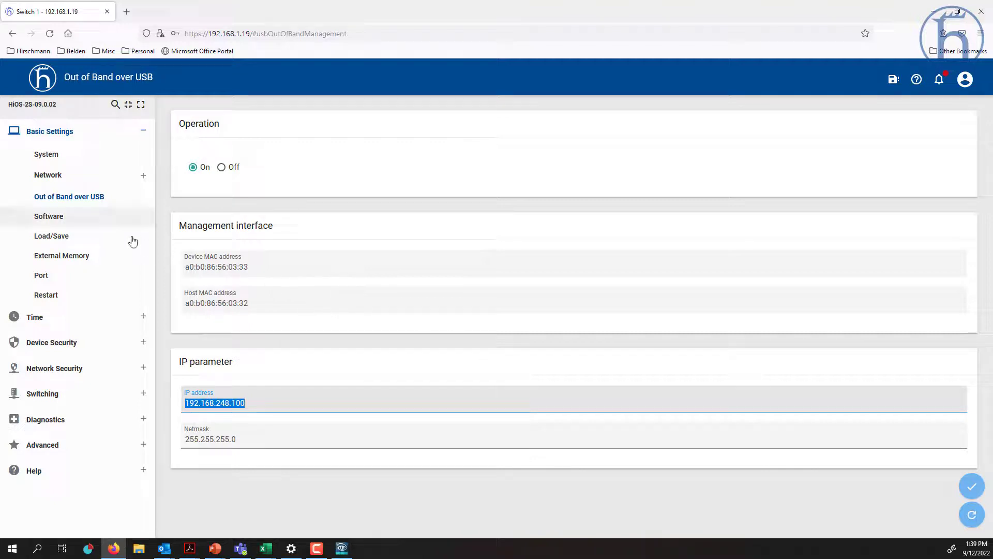
{"action": "left_click", "coordinate": [58, 219]}
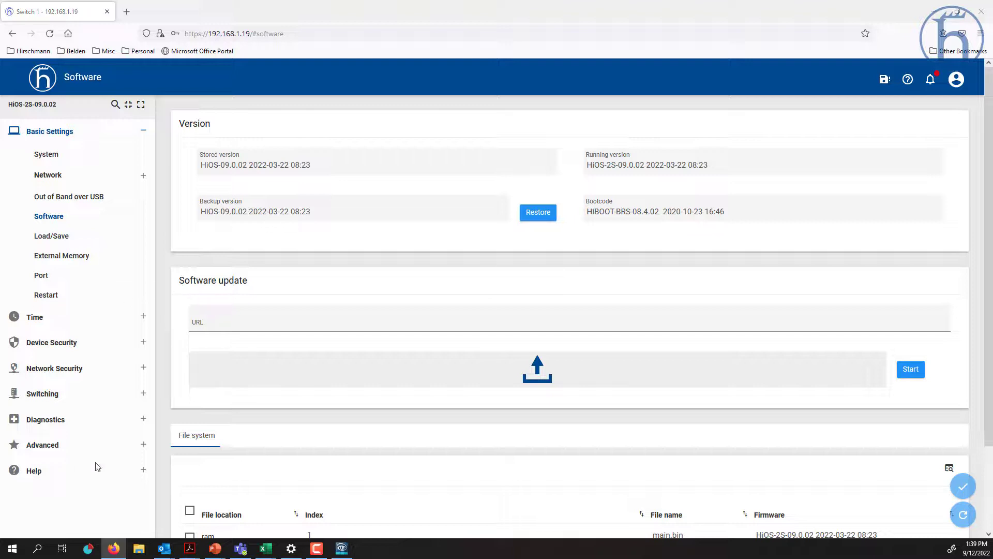
- Upload the firmware file HiOS-BRS-09100.bin to Switch 1 from the Software page
{"action": "left_click_drag", "start_coordinate": [95, 465], "coordinate": [464, 371]}
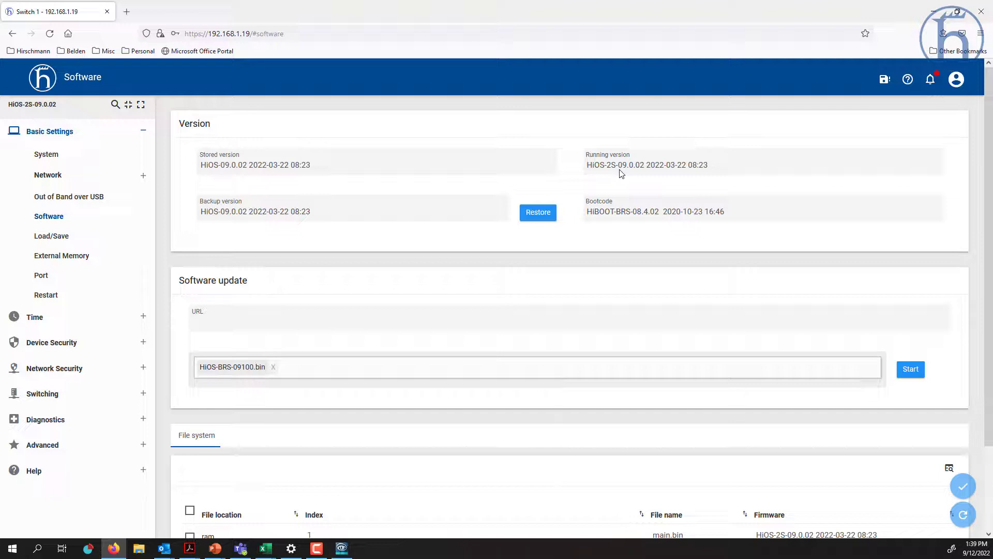
{"action": "left_click", "coordinate": [912, 370]}
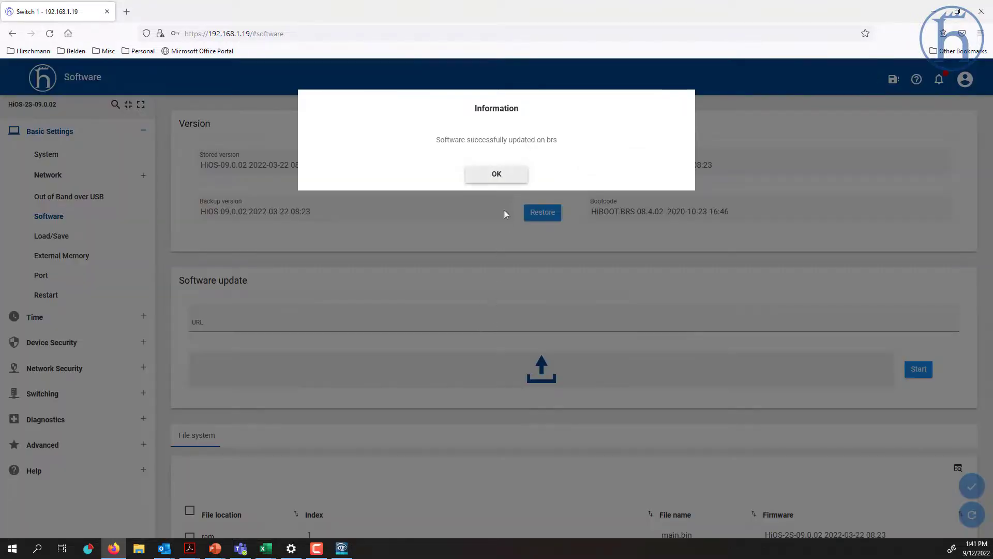
- Dismiss the update confirmation and refresh so stored version reads HiOS-09.1.00
{"action": "left_click", "coordinate": [510, 176]}
{"action": "left_click", "coordinate": [494, 174]}
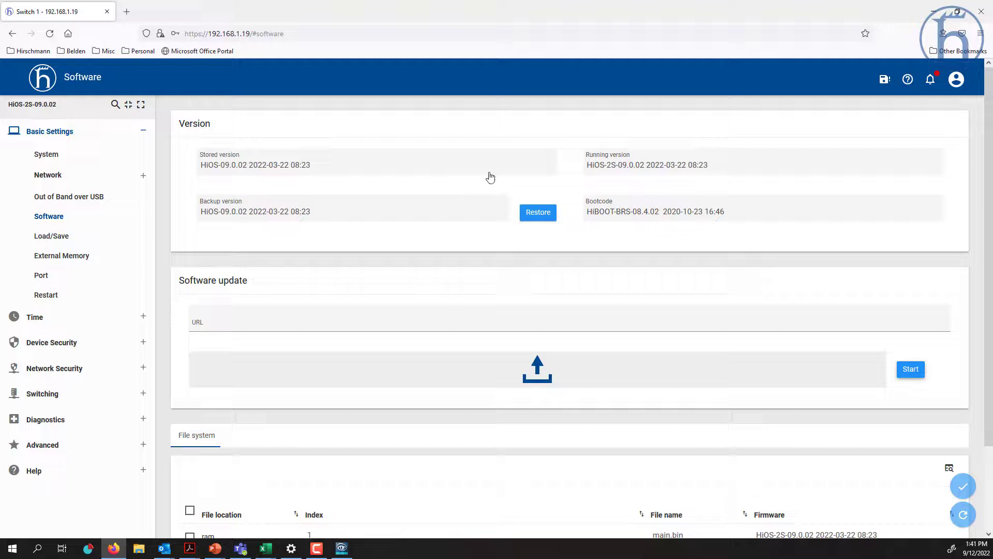
{"action": "left_click", "coordinate": [964, 516]}
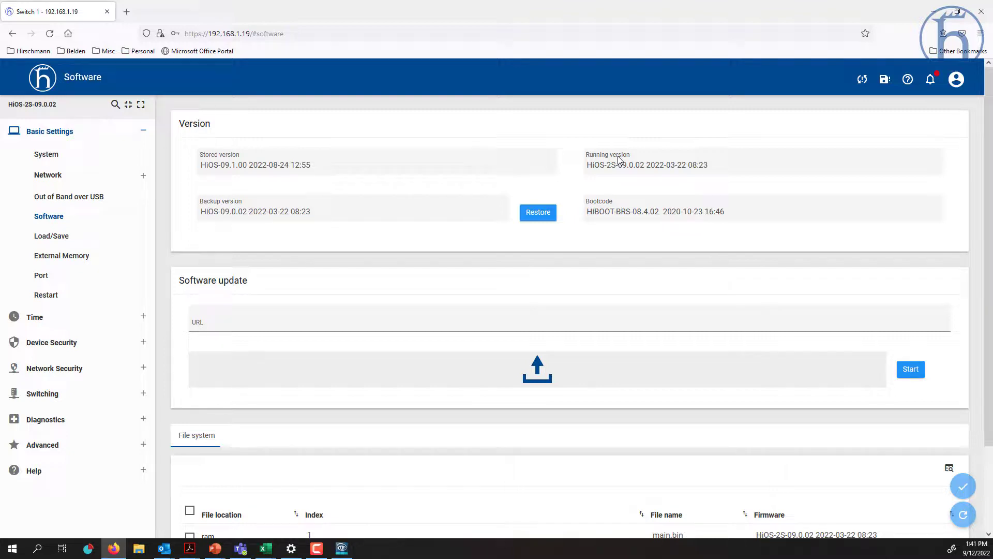
- Cold-start Switch 1 after saving its unsaved configuration changes
{"action": "left_click", "coordinate": [48, 296]}
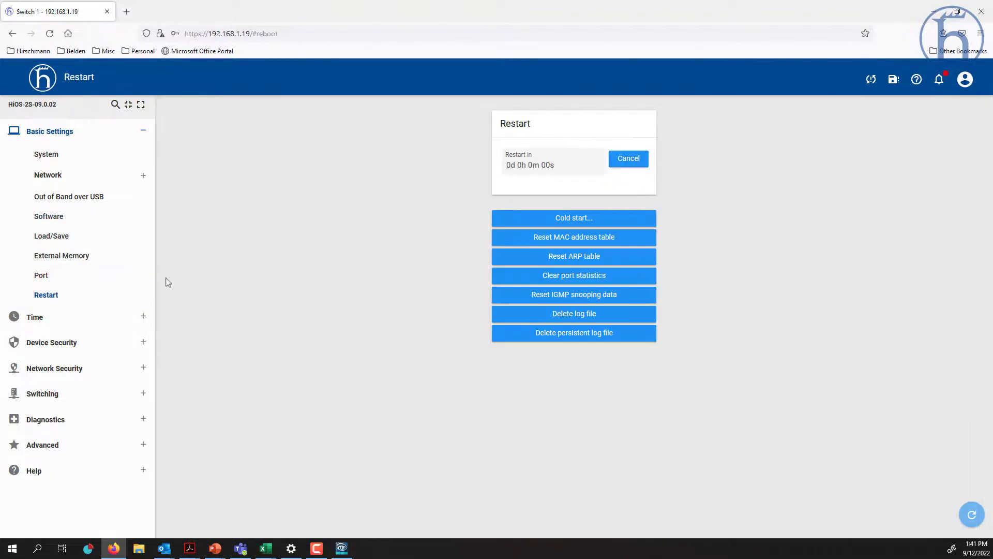
{"action": "left_click", "coordinate": [576, 220]}
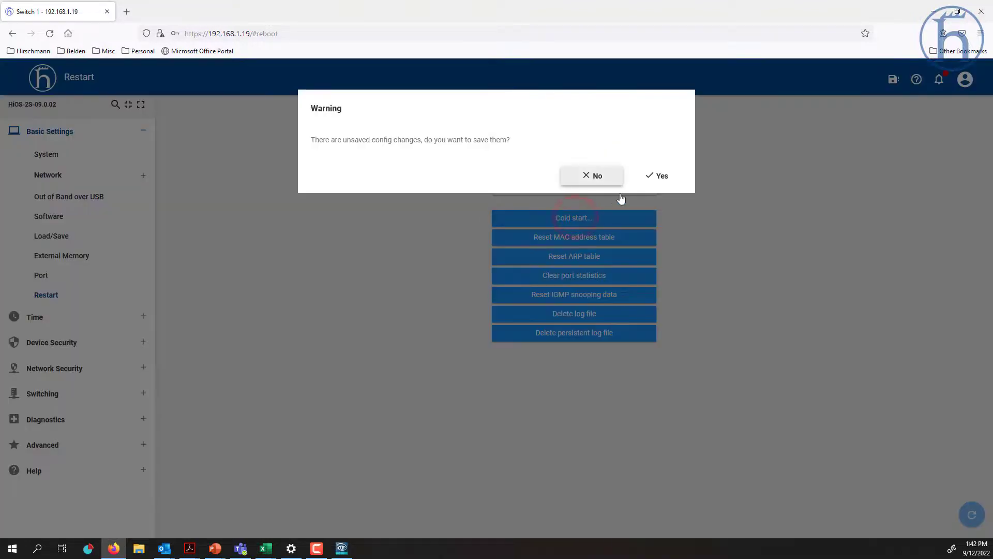
{"action": "left_click", "coordinate": [656, 179]}
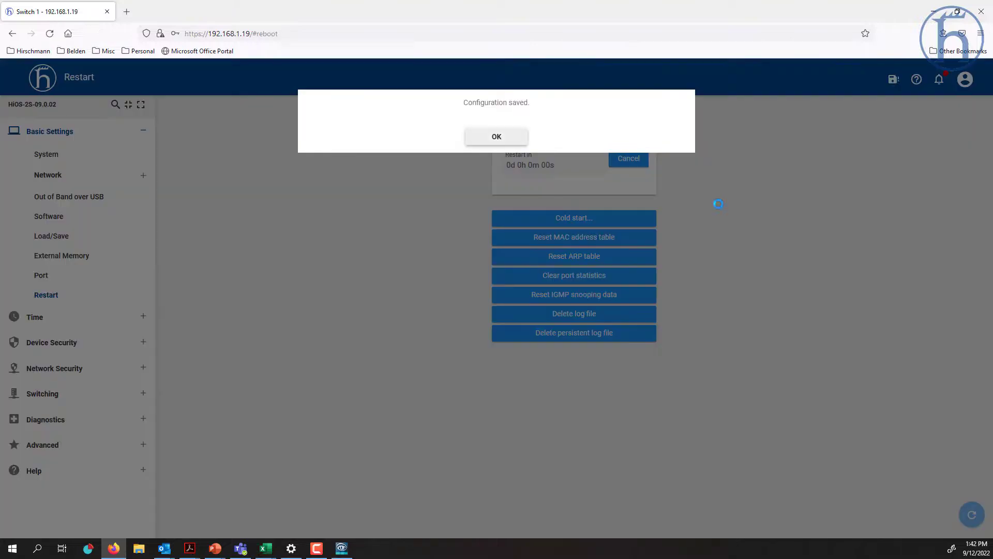
{"action": "left_click", "coordinate": [497, 136]}
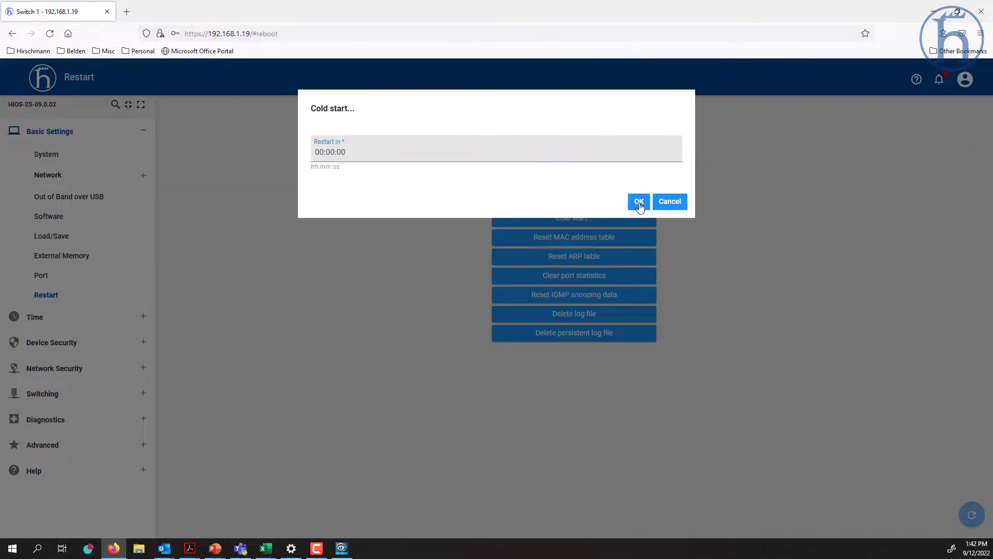
{"action": "left_click", "coordinate": [639, 203]}
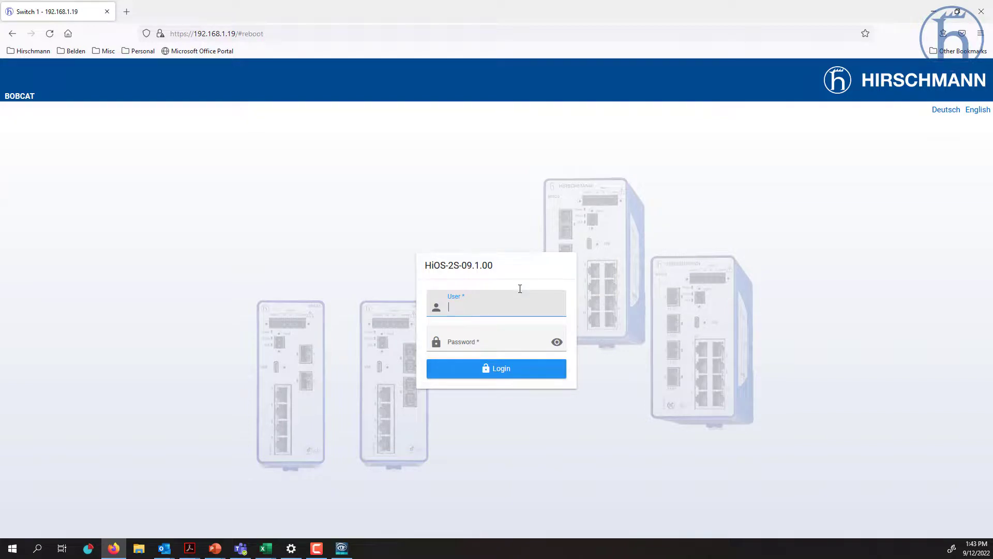
- Log in with the admin account and password, noting firmware 9.1.0 on the login page
{"action": "type", "text": "admin"}
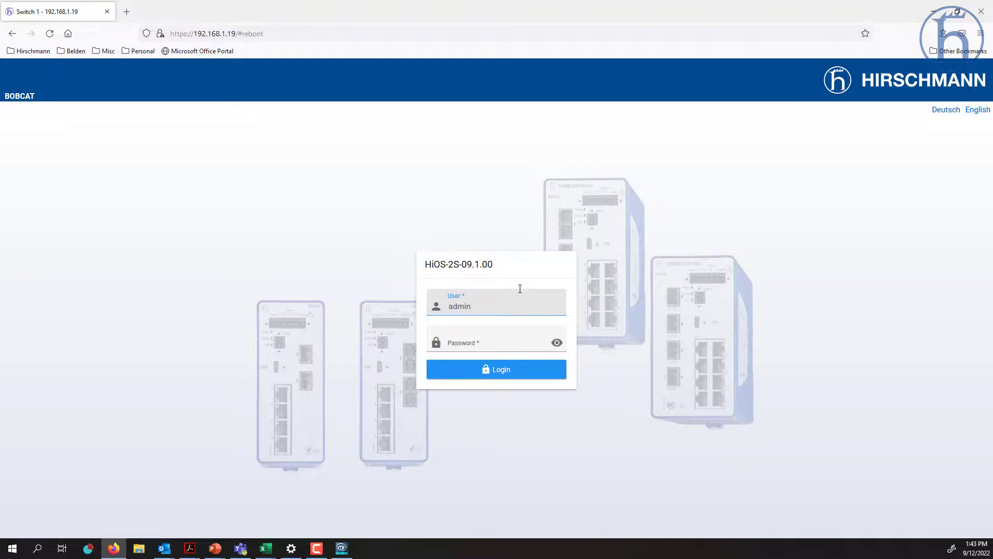
{"action": "key", "text": "Tab"}
{"action": "type", "text": "•••••••"}
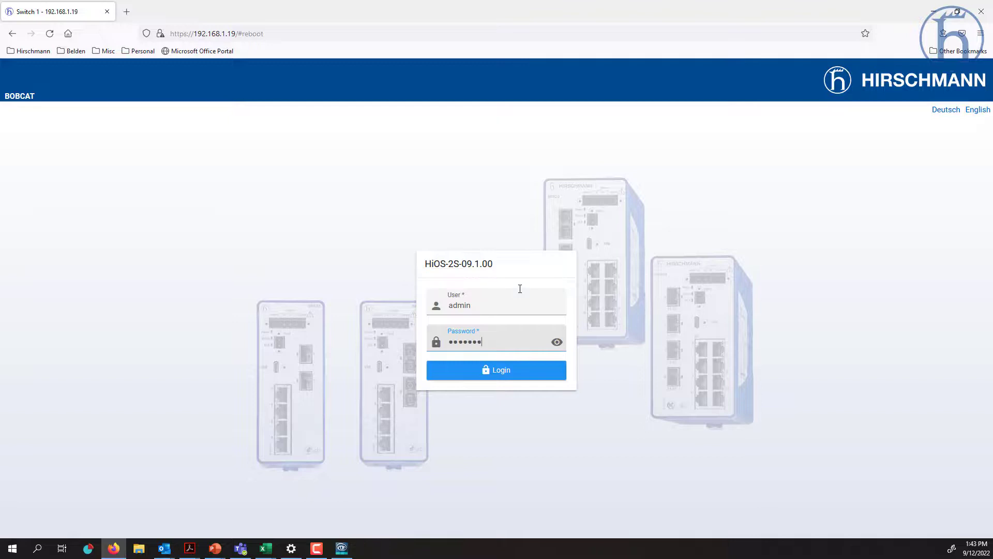
{"action": "left_click", "coordinate": [466, 264]}
{"action": "left_click_drag", "start_coordinate": [467, 264], "coordinate": [490, 265]}
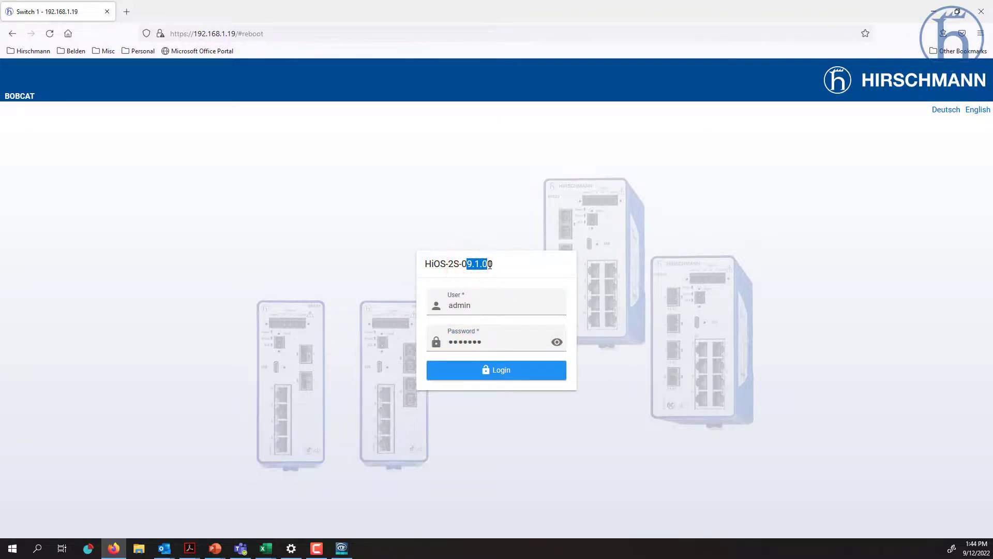
{"action": "left_click", "coordinate": [505, 371]}
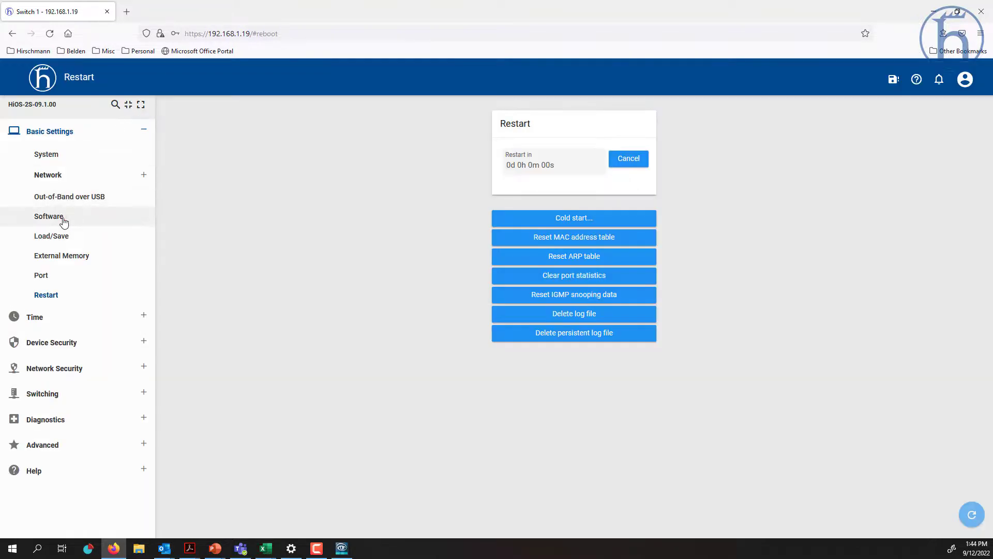
- Open the Software page and scroll to the file system table showing backup 09.0.02
{"action": "left_click", "coordinate": [62, 218]}
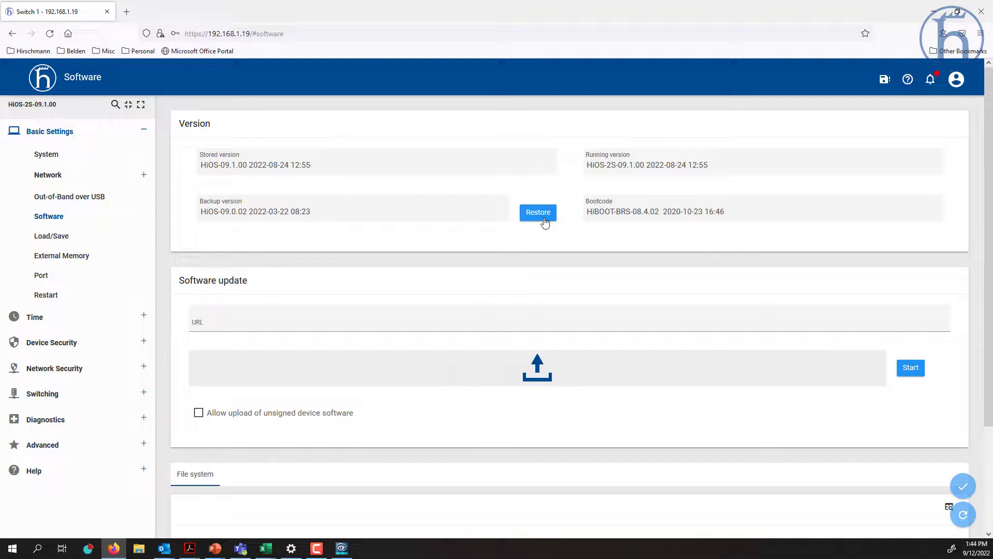
{"action": "scroll", "coordinate": [544, 221], "scroll_direction": "down", "scroll_amount": 5}
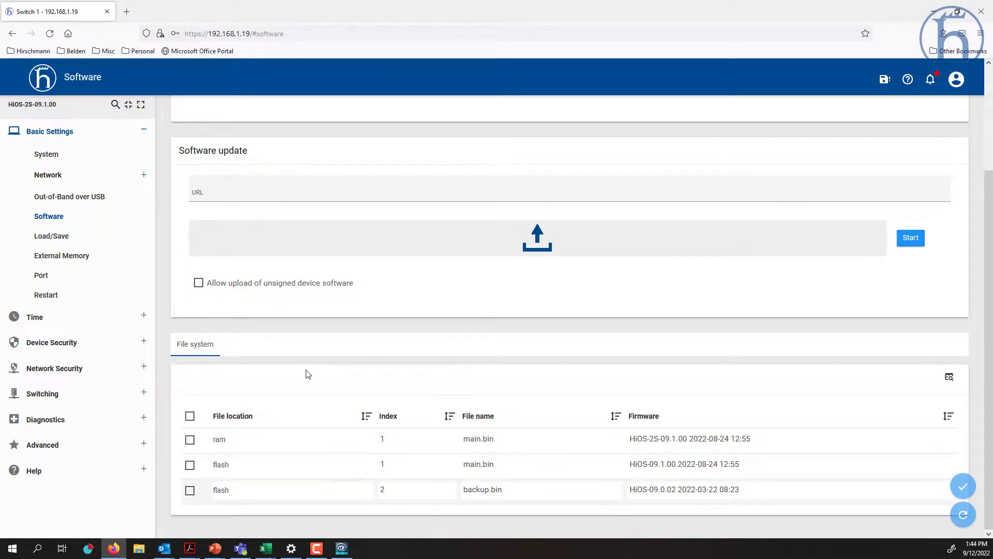
- Open the Load/Save page, scroll to the RAM and NVM profile table, and save to NVM
{"action": "left_click", "coordinate": [60, 238]}
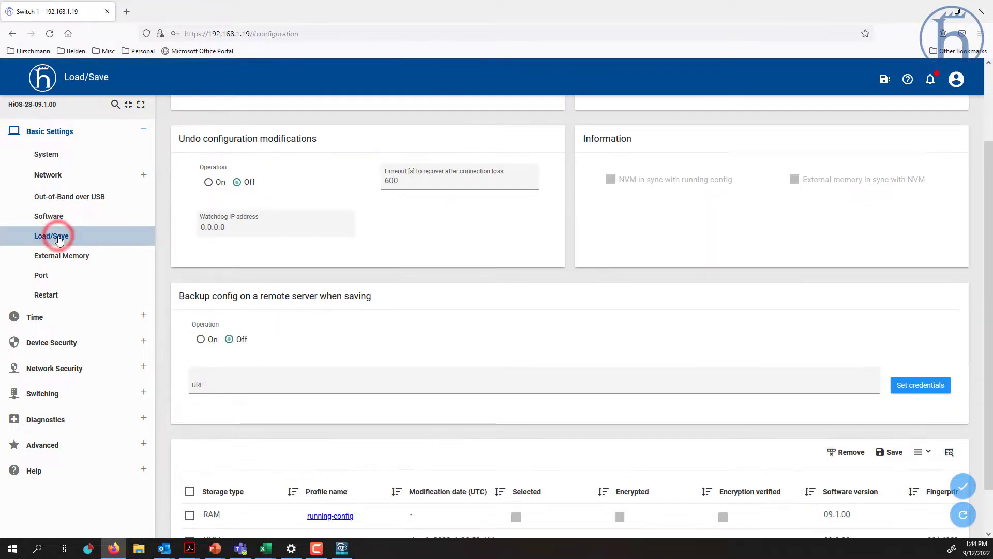
{"action": "scroll", "coordinate": [317, 224], "scroll_direction": "up", "scroll_amount": 2}
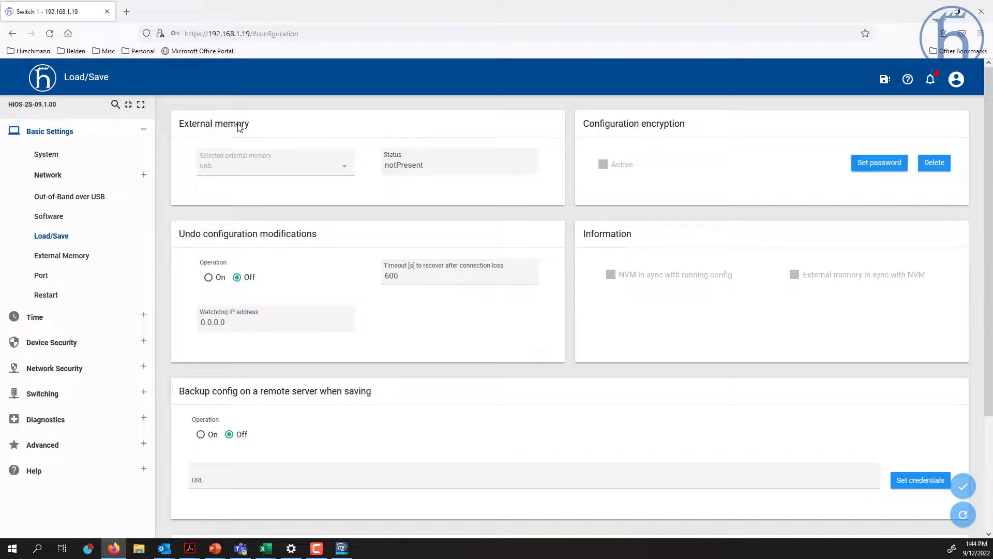
{"action": "scroll", "coordinate": [239, 128], "scroll_direction": "down", "scroll_amount": 2}
{"action": "scroll", "coordinate": [240, 128], "scroll_direction": "down", "scroll_amount": 3}
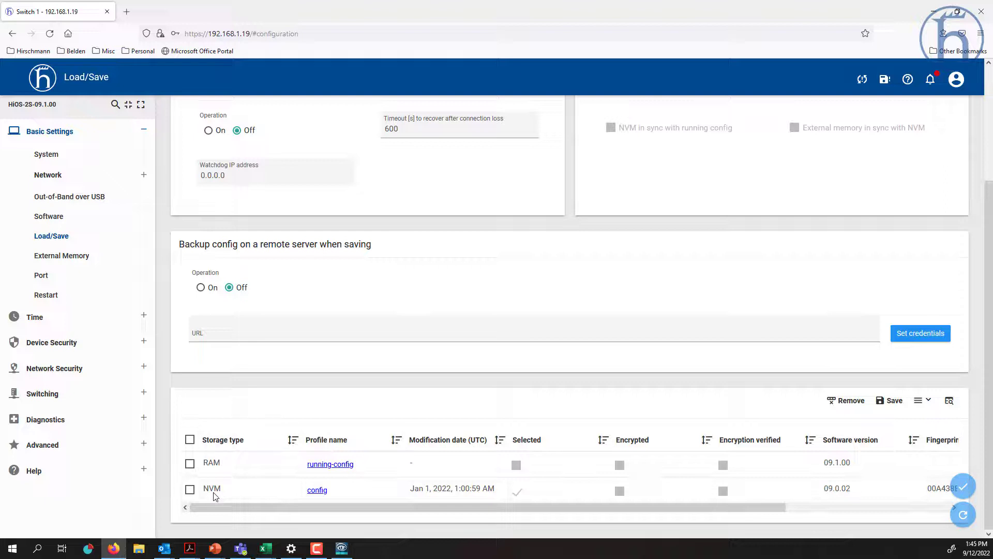
{"action": "left_click", "coordinate": [896, 411]}
- Save the running configuration to NVM and review the undo-modification and backup-on-save settings
{"action": "left_click", "coordinate": [895, 402]}
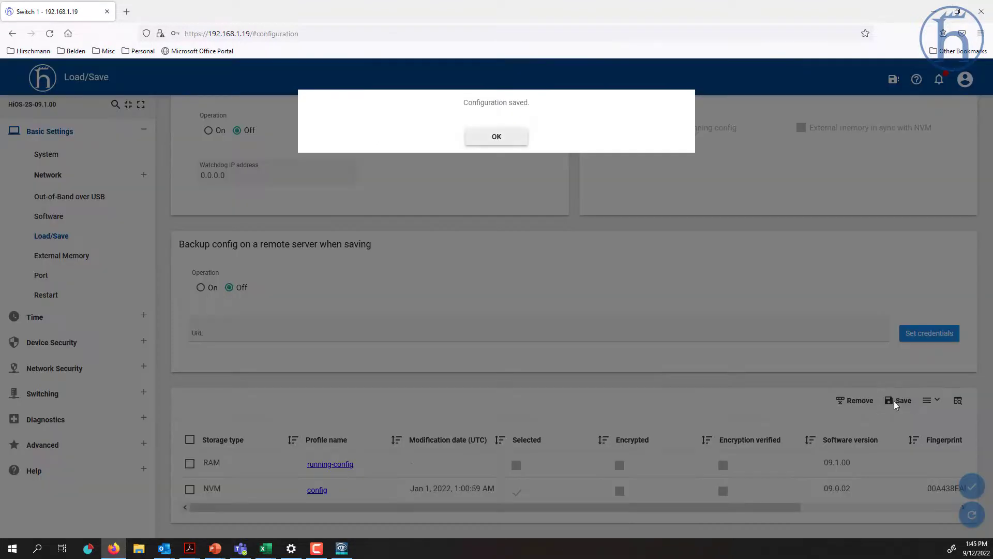
{"action": "left_click", "coordinate": [496, 135]}
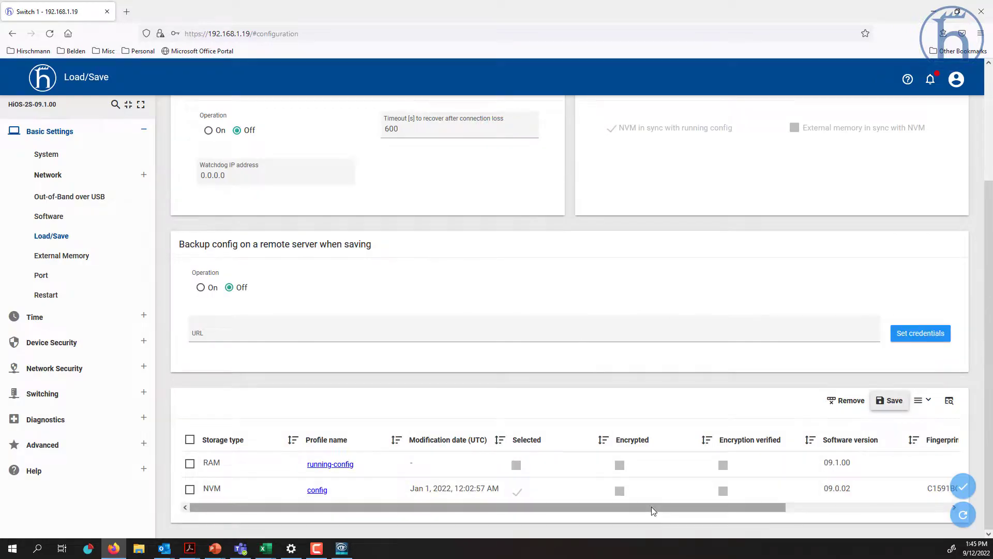
{"action": "left_click_drag", "start_coordinate": [651, 507], "coordinate": [788, 508]}
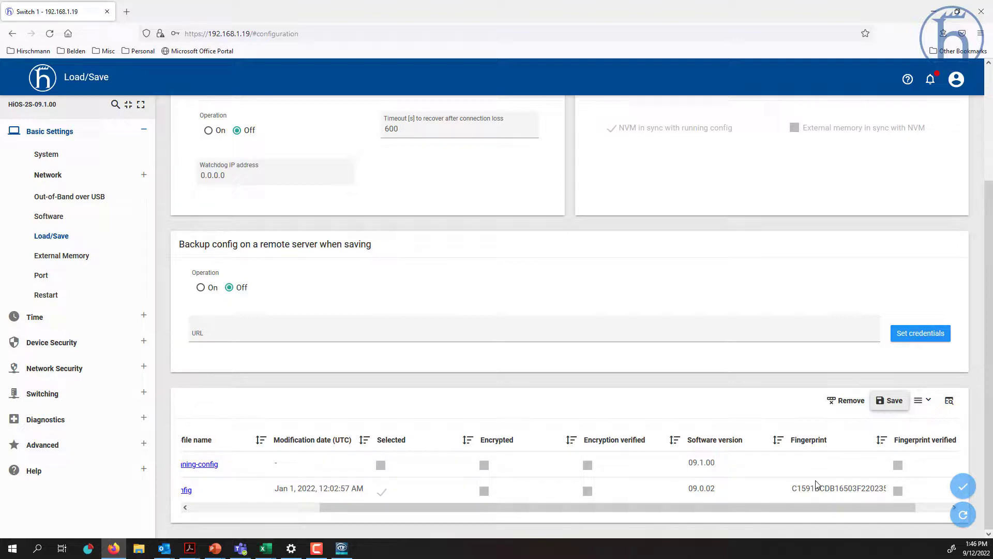
{"action": "left_click_drag", "start_coordinate": [494, 509], "coordinate": [337, 517]}
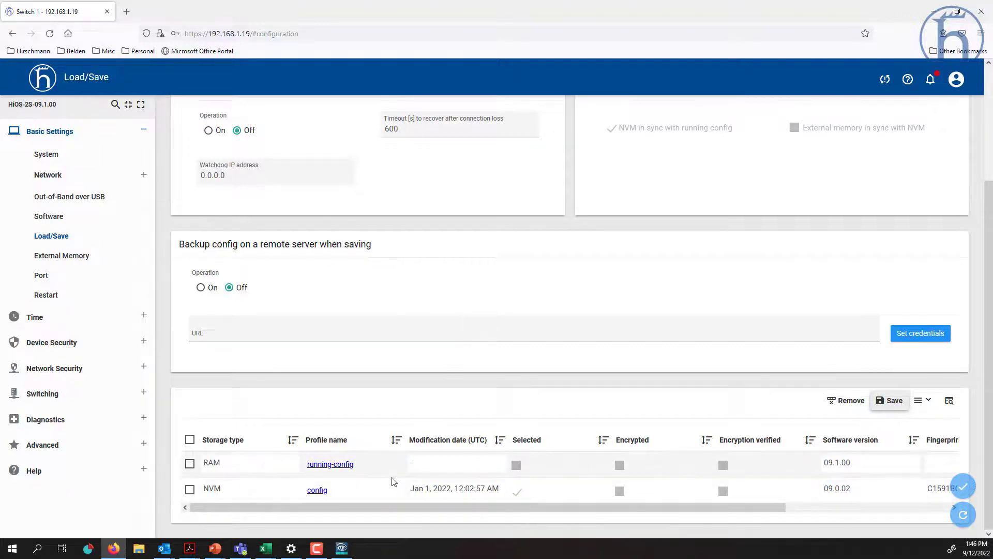
{"action": "scroll", "coordinate": [392, 481], "scroll_direction": "up", "scroll_amount": 3}
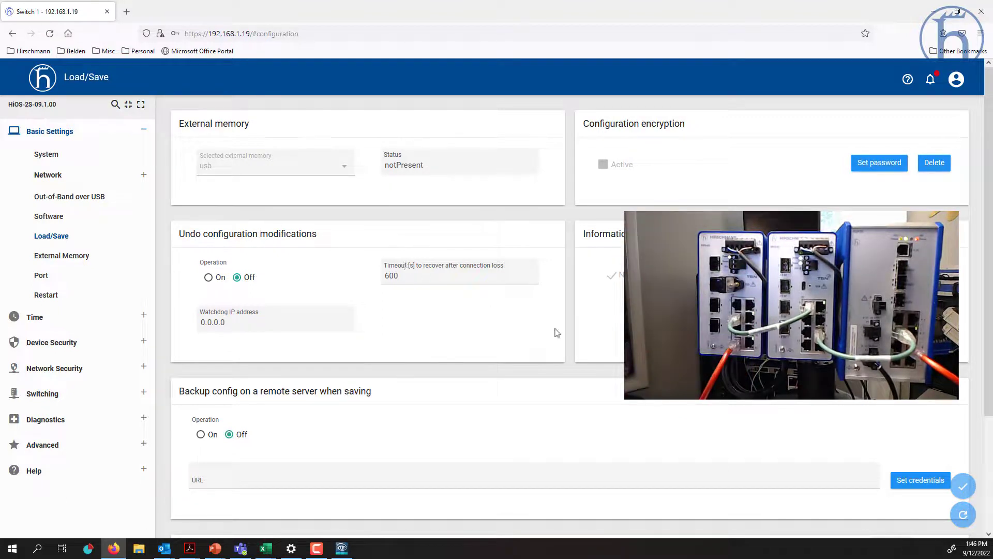
- Refresh until the USB memory is detected, then save to NVM and USB, creating the ENVM profile
{"action": "left_click", "coordinate": [965, 515]}
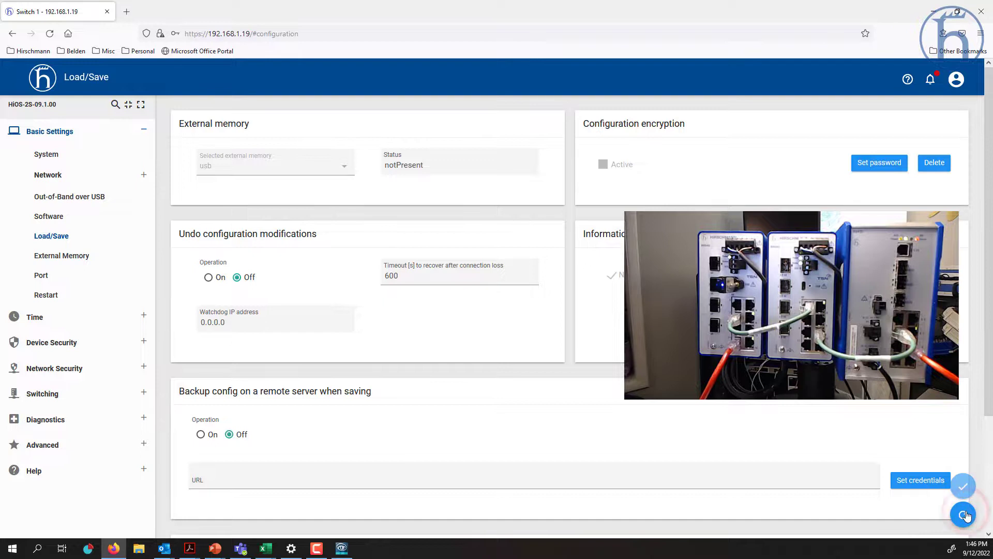
{"action": "left_click", "coordinate": [966, 516]}
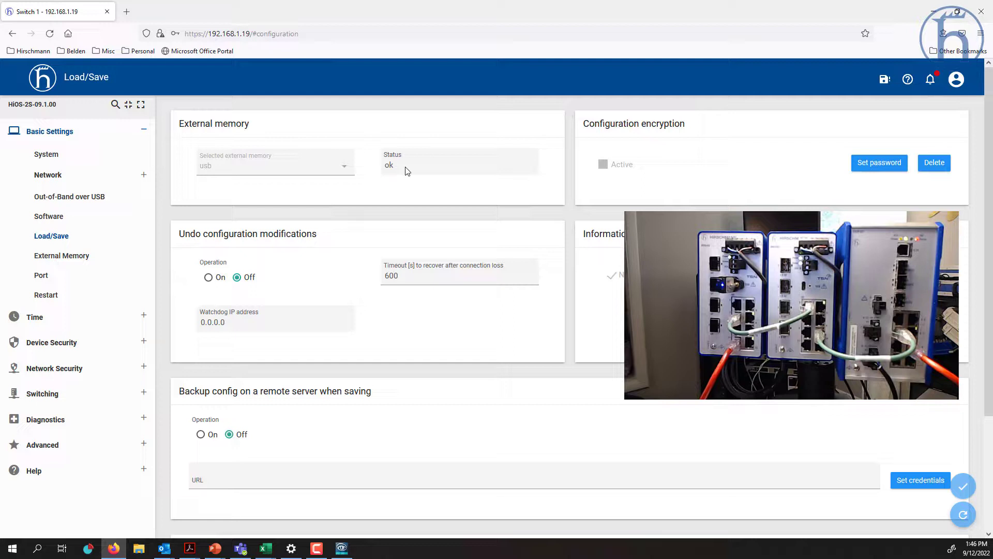
{"action": "scroll", "coordinate": [408, 171], "scroll_direction": "down", "scroll_amount": 3}
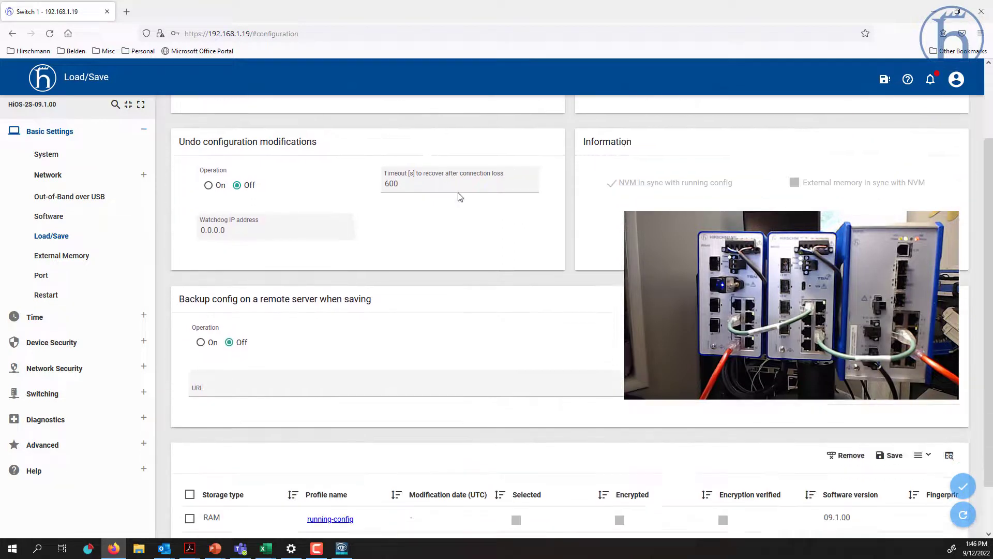
{"action": "left_click", "coordinate": [890, 406]}
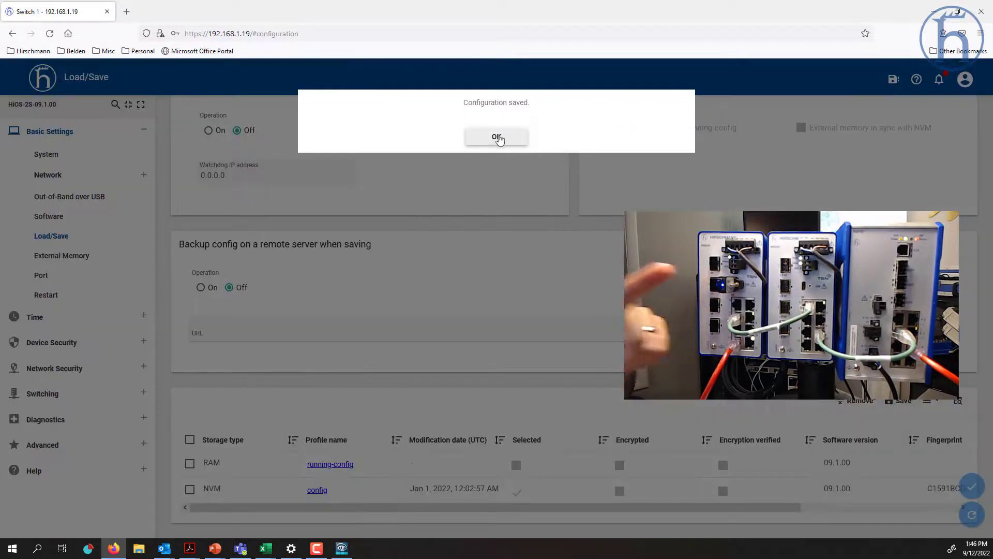
{"action": "left_click", "coordinate": [496, 136]}
{"action": "scroll", "coordinate": [439, 216], "scroll_direction": "up", "scroll_amount": 3}
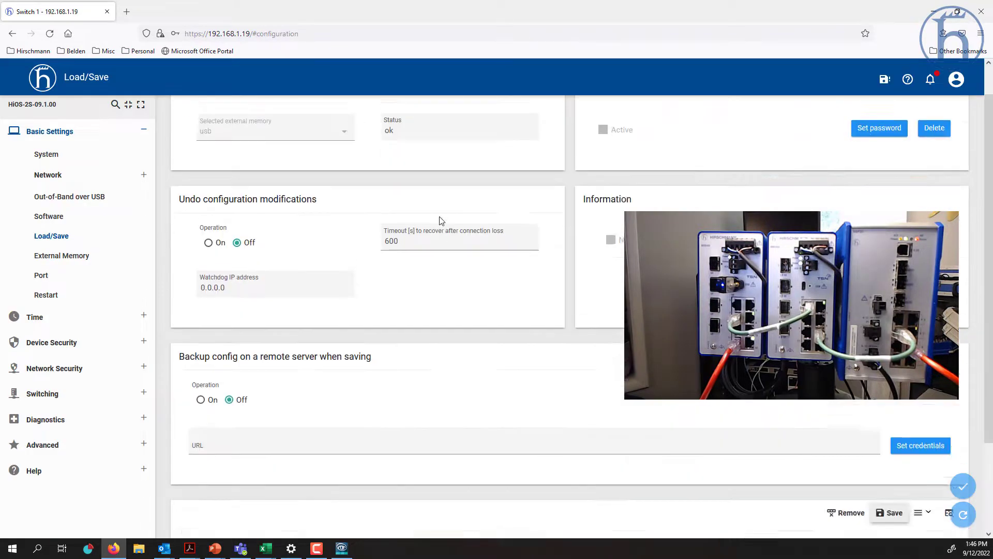
{"action": "scroll", "coordinate": [439, 216], "scroll_direction": "down", "scroll_amount": 1}
{"action": "scroll", "coordinate": [441, 221], "scroll_direction": "down", "scroll_amount": 2}
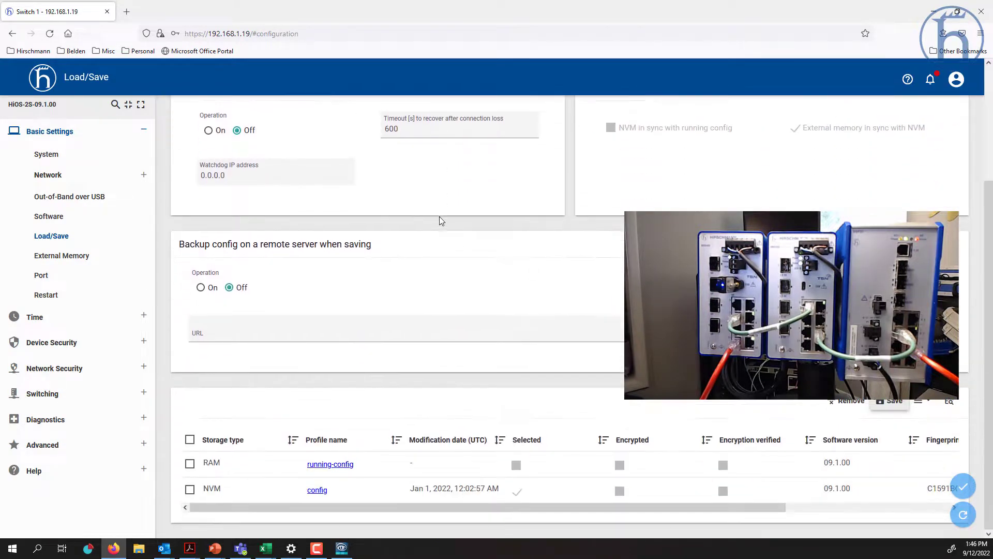
{"action": "left_click", "coordinate": [964, 514]}
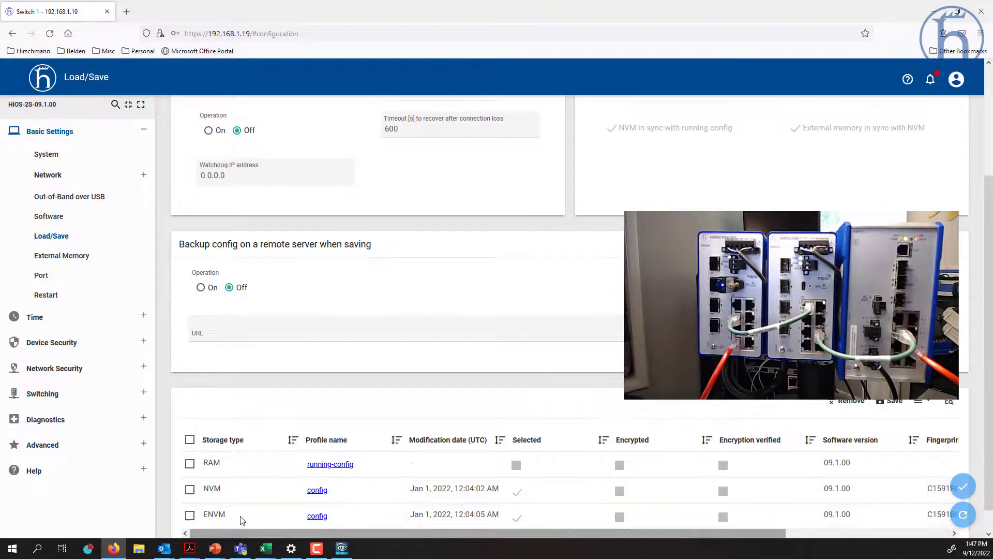
{"action": "scroll", "coordinate": [240, 520], "scroll_direction": "down", "scroll_amount": 1}
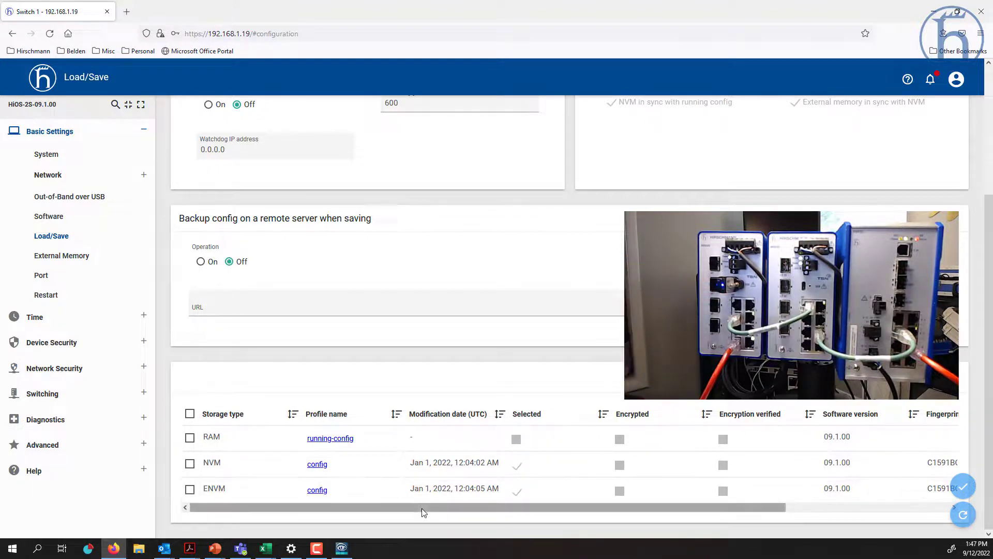
{"action": "left_click_drag", "start_coordinate": [422, 508], "coordinate": [570, 502]}
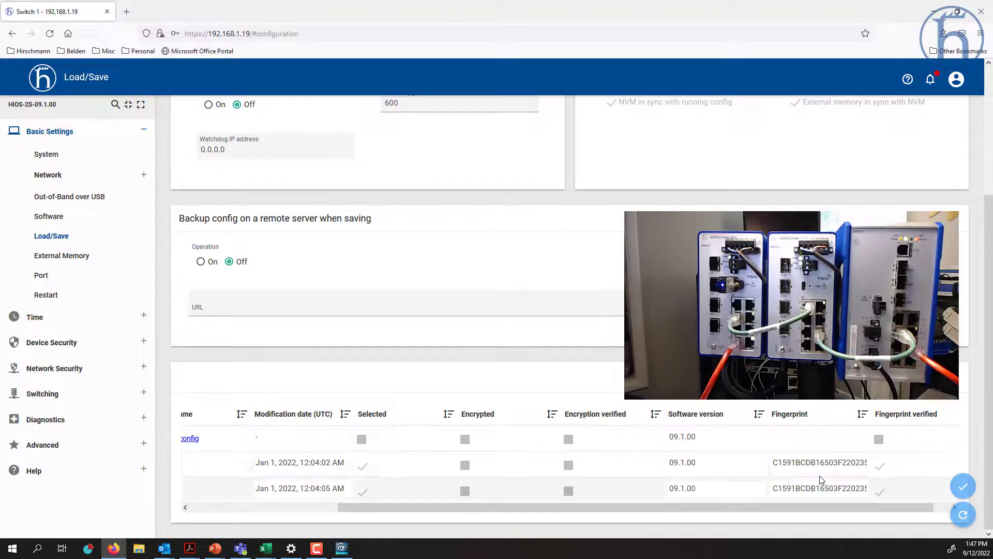
{"action": "left_click", "coordinate": [292, 508]}
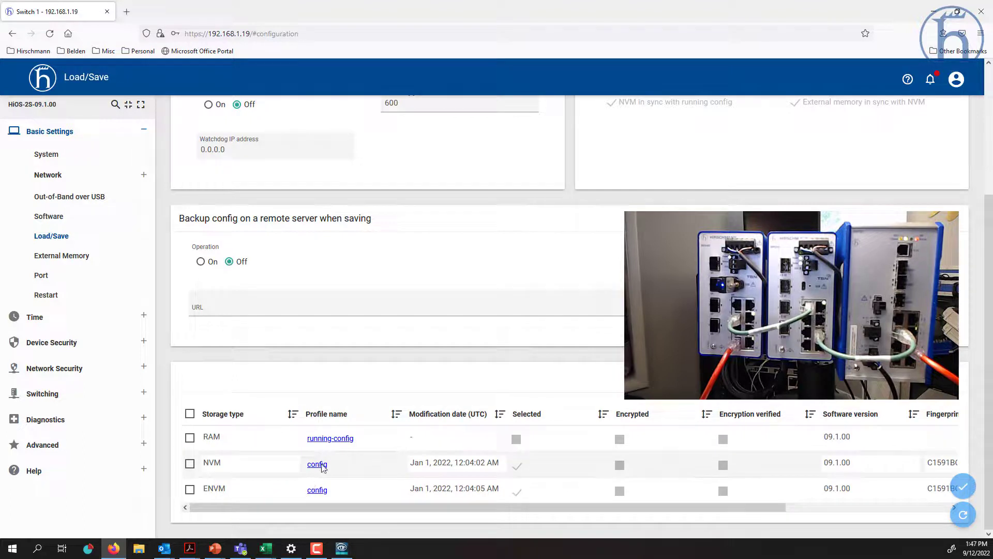
{"action": "scroll", "coordinate": [323, 468], "scroll_direction": "up", "scroll_amount": 3}
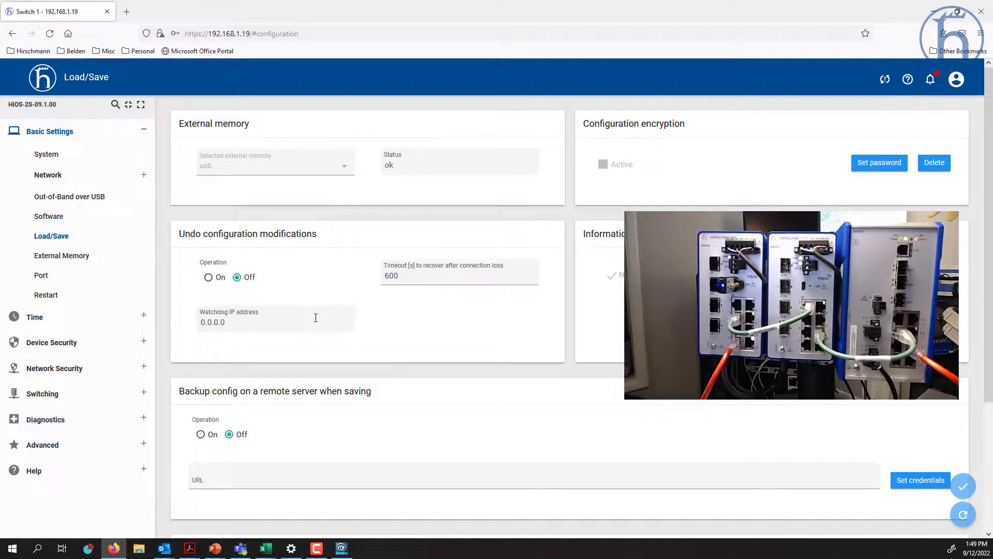
- Turn undo configuration modifications on and apply a 30-second recovery timeout
{"action": "left_click", "coordinate": [209, 279]}
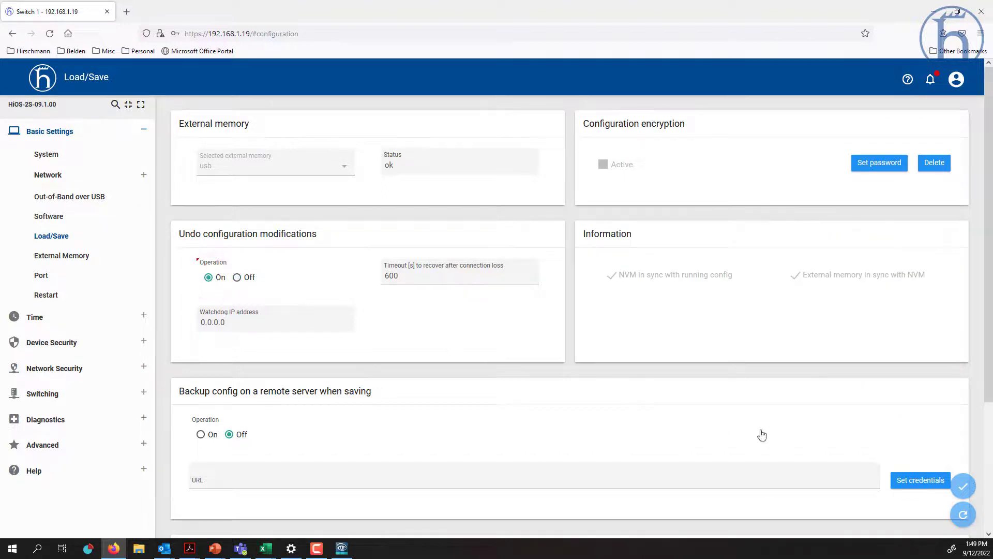
{"action": "left_click", "coordinate": [964, 488]}
{"action": "triple_click", "coordinate": [251, 324]}
{"action": "double_click", "coordinate": [405, 277]}
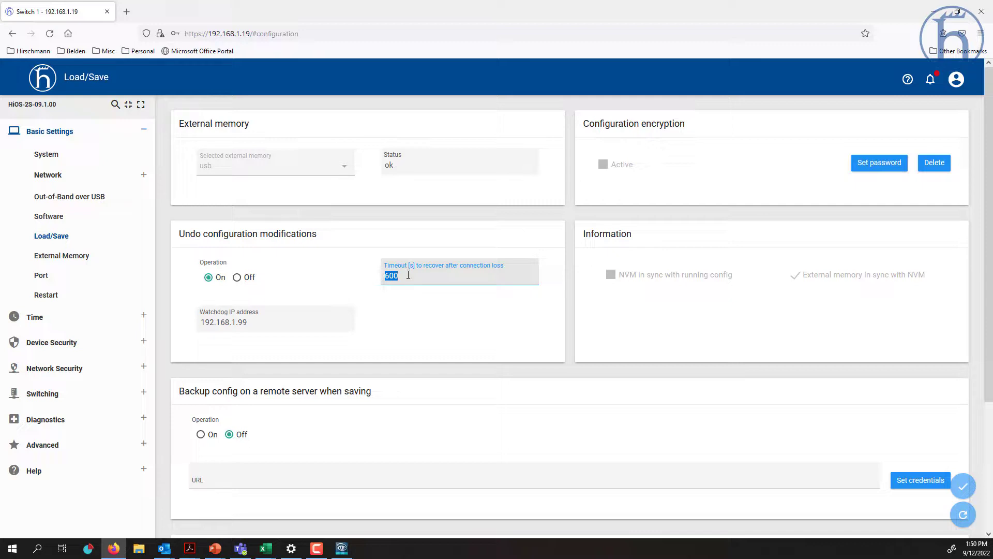
{"action": "type", "text": "30"}
{"action": "left_click", "coordinate": [963, 486]}
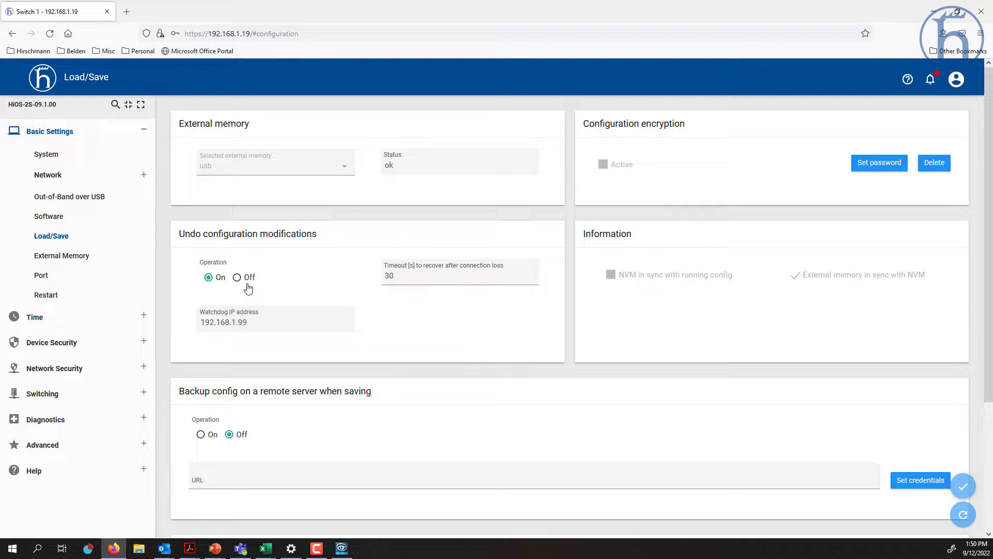
- Switch undo configuration modifications back off and apply, keeping the 30 s timeout
{"action": "double_click", "coordinate": [390, 277]}
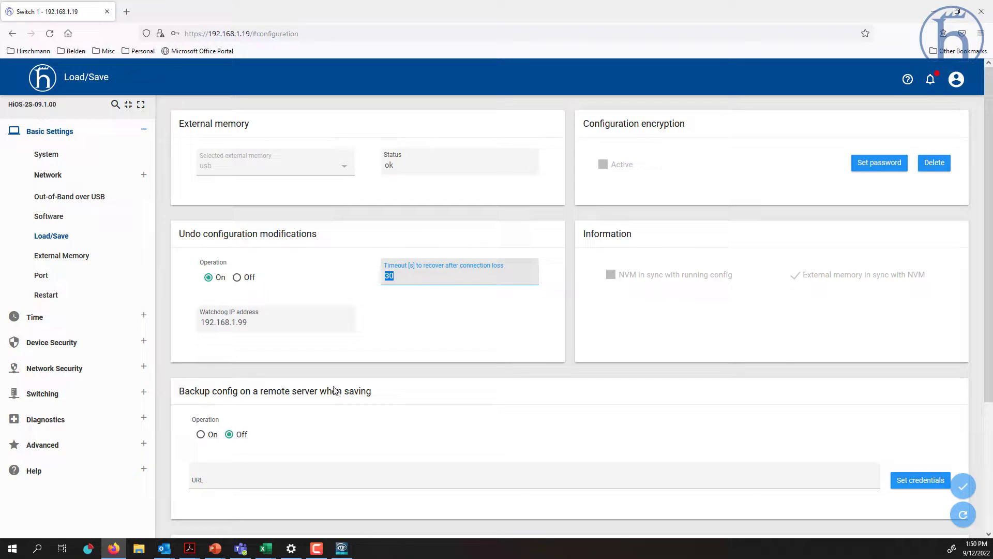
{"action": "left_click", "coordinate": [237, 278]}
{"action": "left_click", "coordinate": [965, 488]}
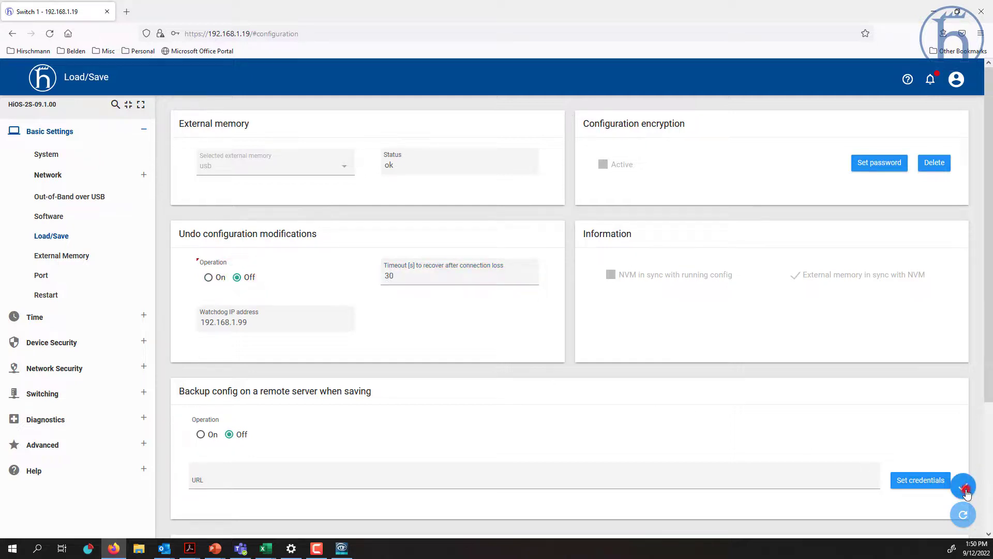
{"action": "scroll", "coordinate": [526, 414], "scroll_direction": "down", "scroll_amount": 3}
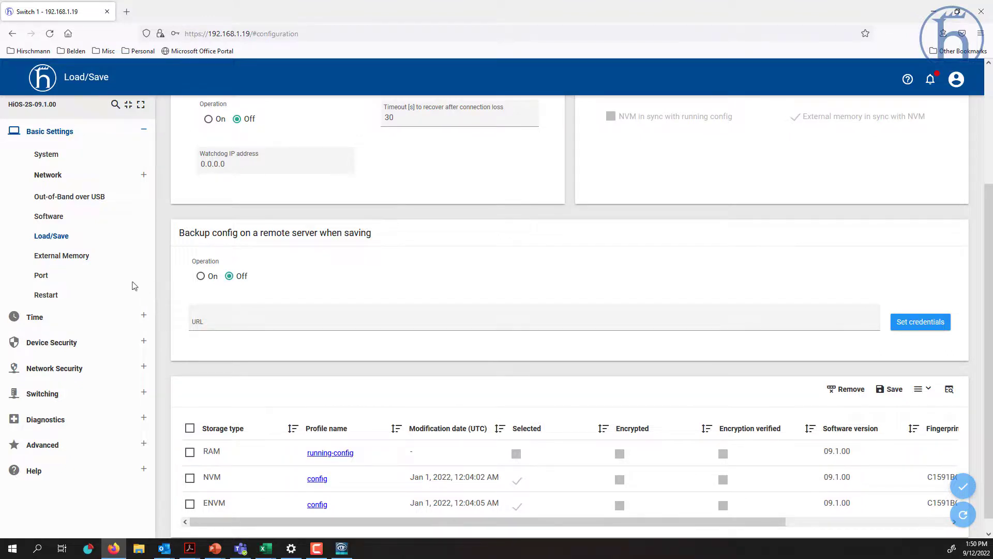
- Uncheck 'Backup config when saving' for the USB external memory and apply it
{"action": "left_click", "coordinate": [64, 259]}
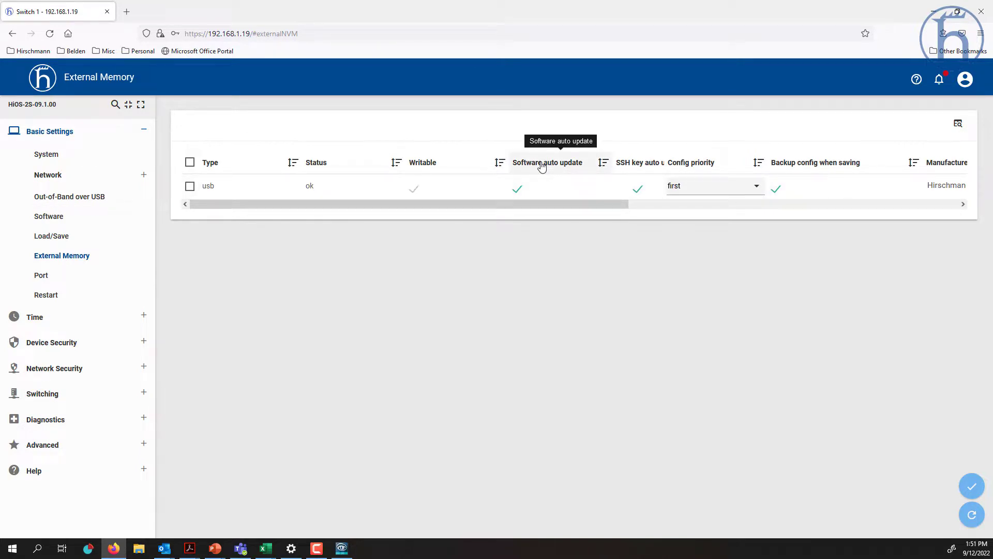
{"action": "left_click", "coordinate": [637, 188]}
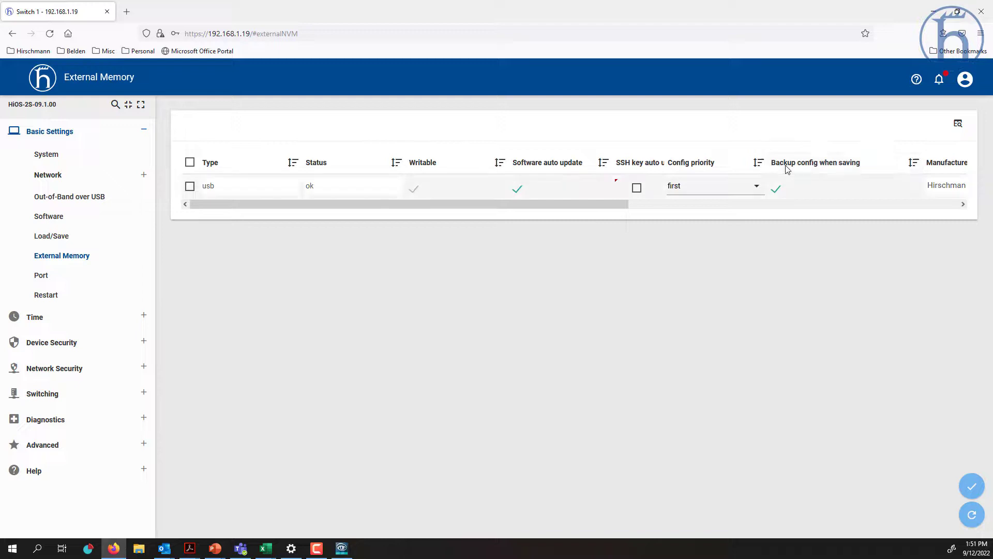
{"action": "left_click", "coordinate": [775, 190]}
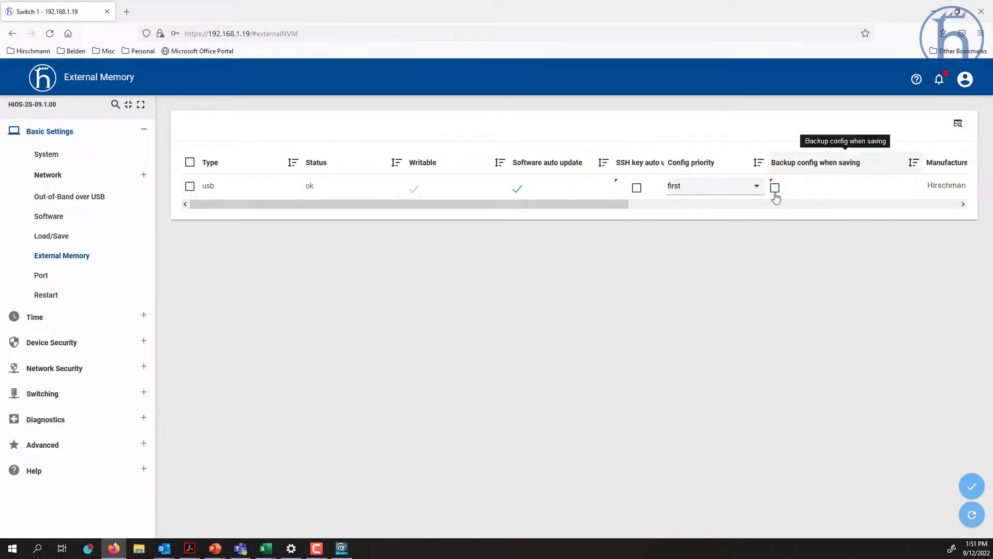
{"action": "left_click", "coordinate": [972, 489]}
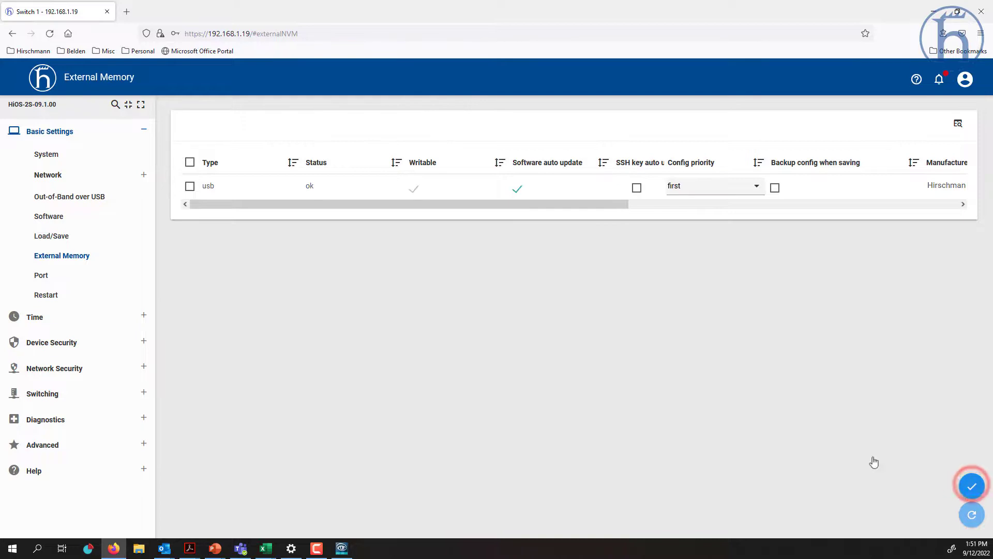
{"action": "left_click", "coordinate": [62, 236]}
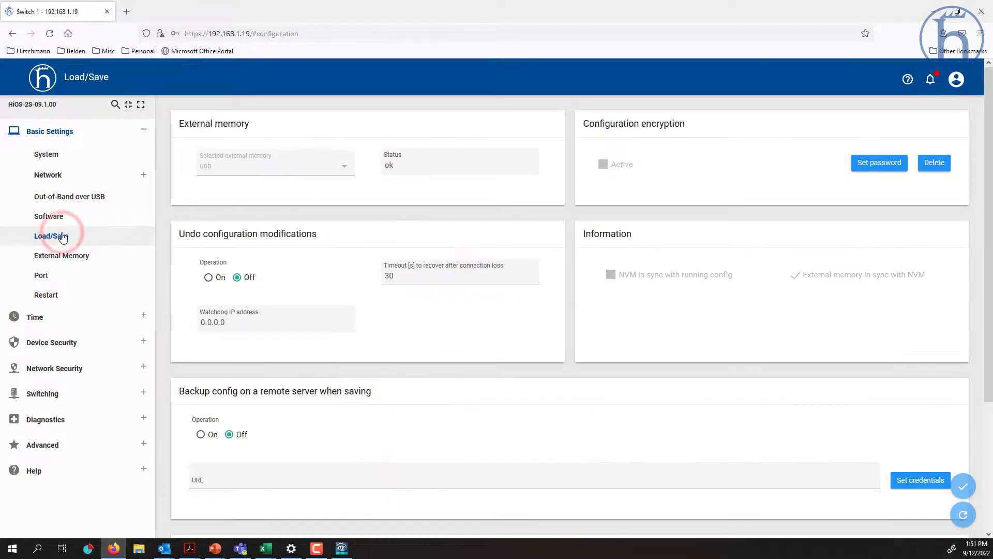
- Save the running configuration and refresh profiles, showing NVM updated to 12:08:42 and USB unchanged
{"action": "scroll", "coordinate": [63, 236], "scroll_direction": "down", "scroll_amount": 2}
{"action": "scroll", "coordinate": [62, 236], "scroll_direction": "down", "scroll_amount": 1}
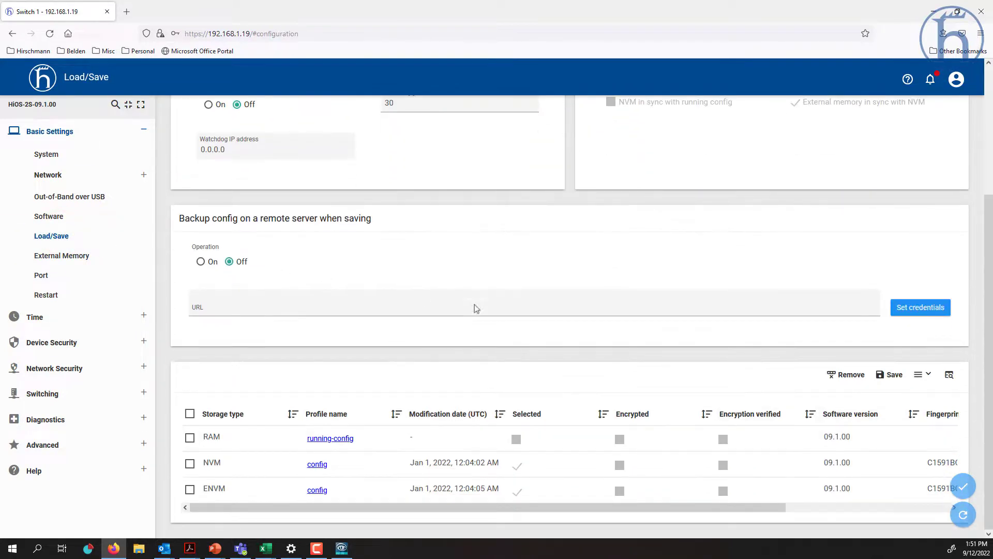
{"action": "left_click", "coordinate": [887, 377]}
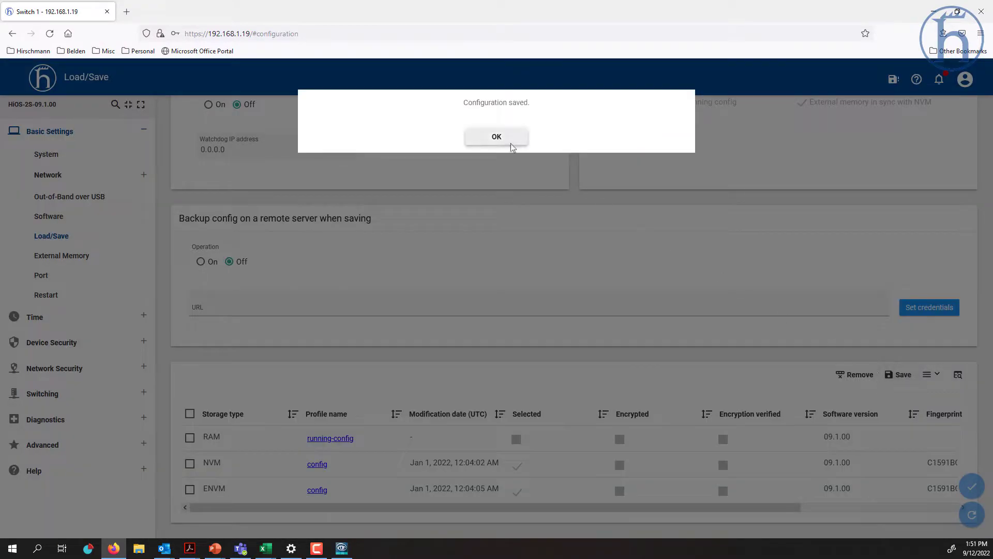
{"action": "left_click", "coordinate": [511, 144]}
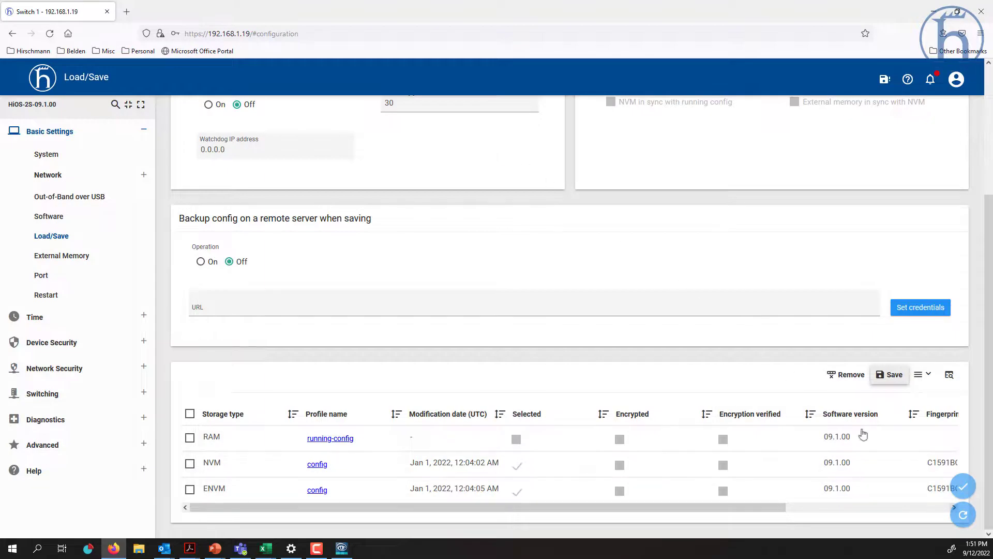
{"action": "left_click", "coordinate": [964, 514]}
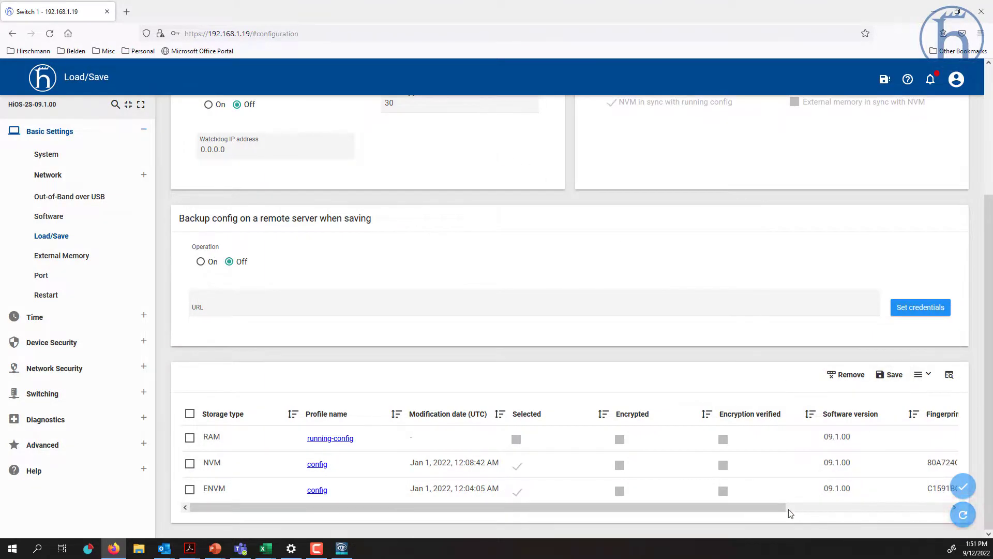
{"action": "left_click_drag", "start_coordinate": [767, 509], "coordinate": [907, 511]}
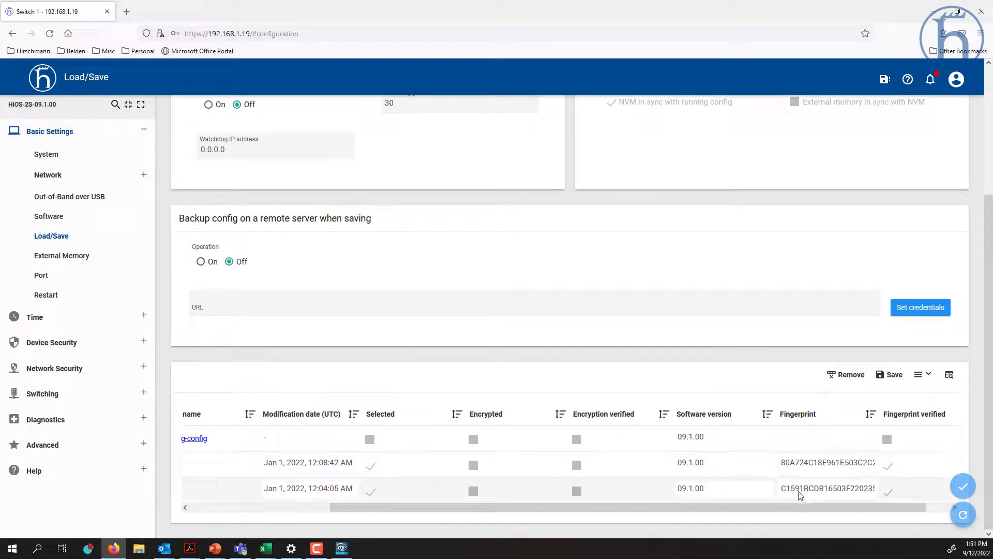
{"action": "left_click_drag", "start_coordinate": [767, 507], "coordinate": [629, 523]}
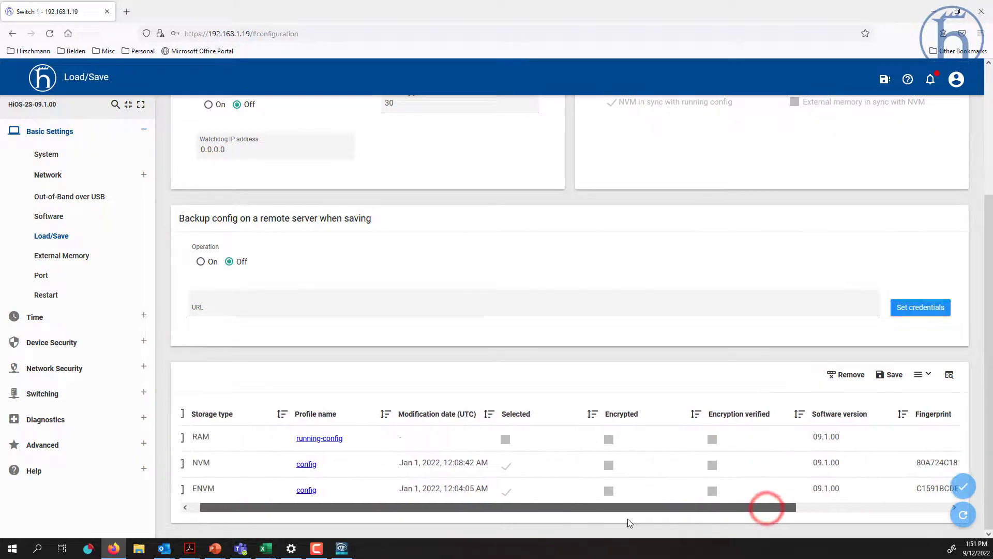
{"action": "left_click", "coordinate": [86, 259]}
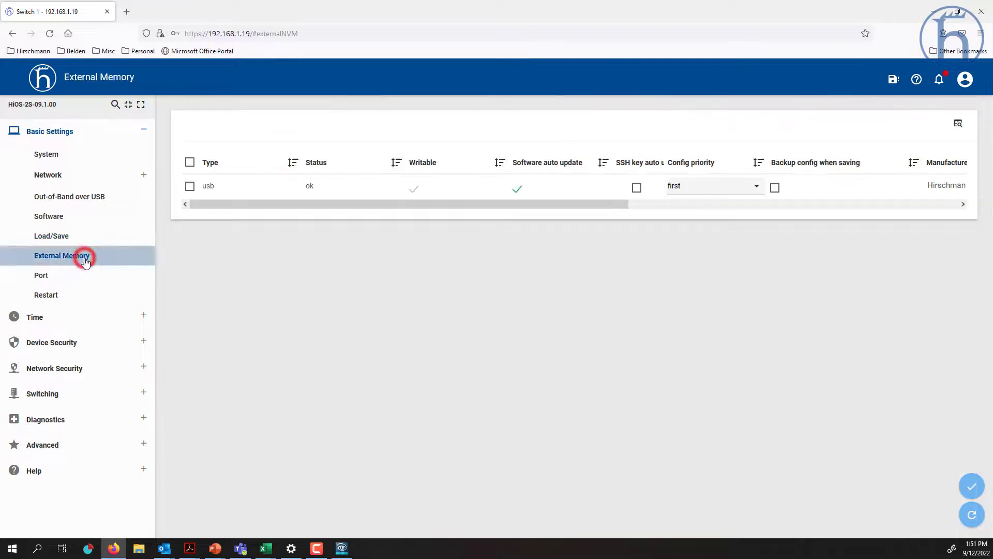
- Re-enable and apply 'Backup config when saving' for USB, then save the configuration again
{"action": "left_click", "coordinate": [775, 187]}
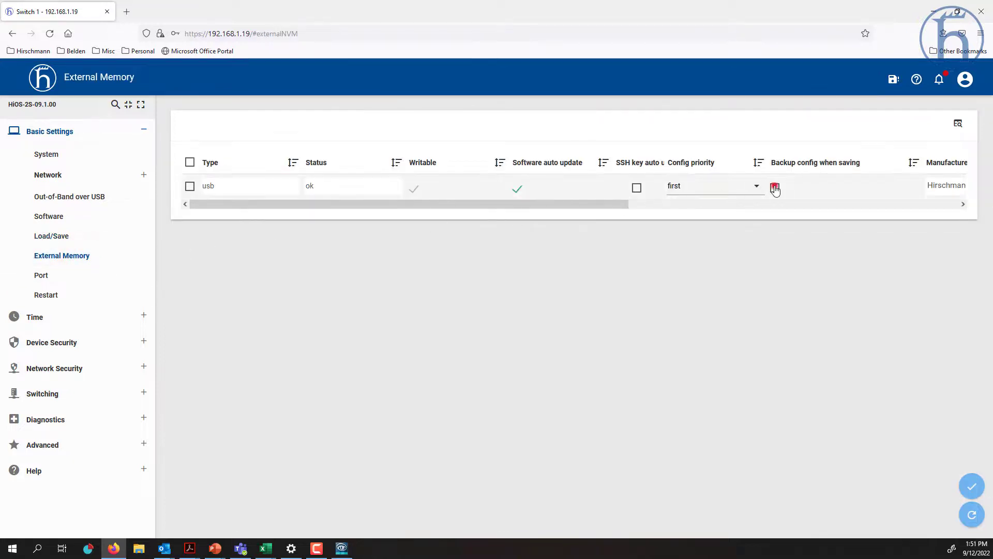
{"action": "left_click", "coordinate": [973, 487]}
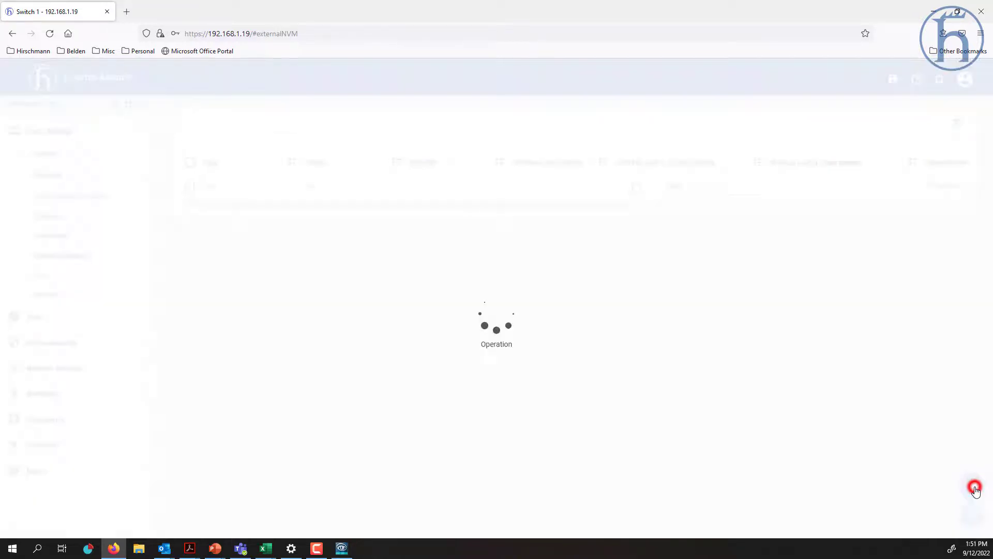
{"action": "left_click", "coordinate": [67, 237]}
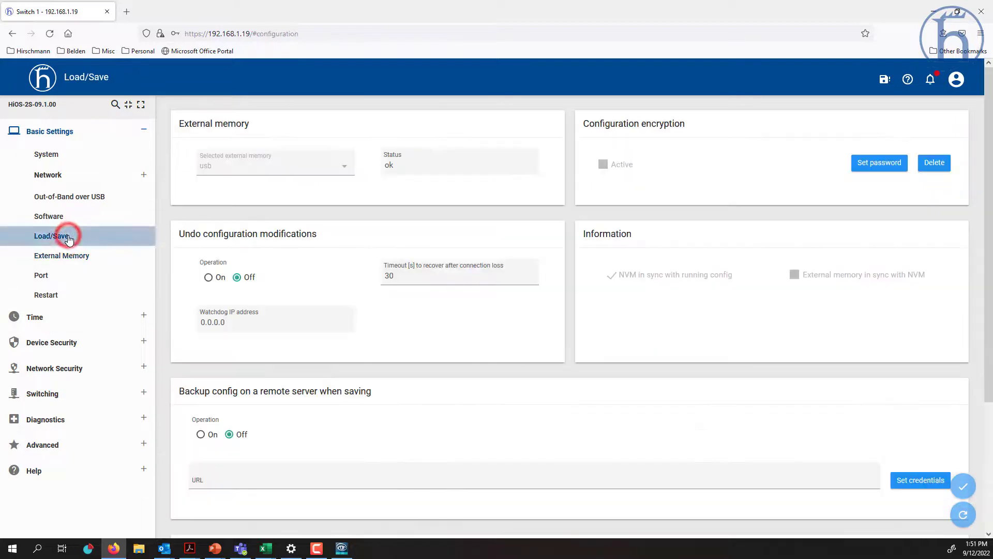
{"action": "scroll", "coordinate": [533, 315], "scroll_direction": "down", "scroll_amount": 3}
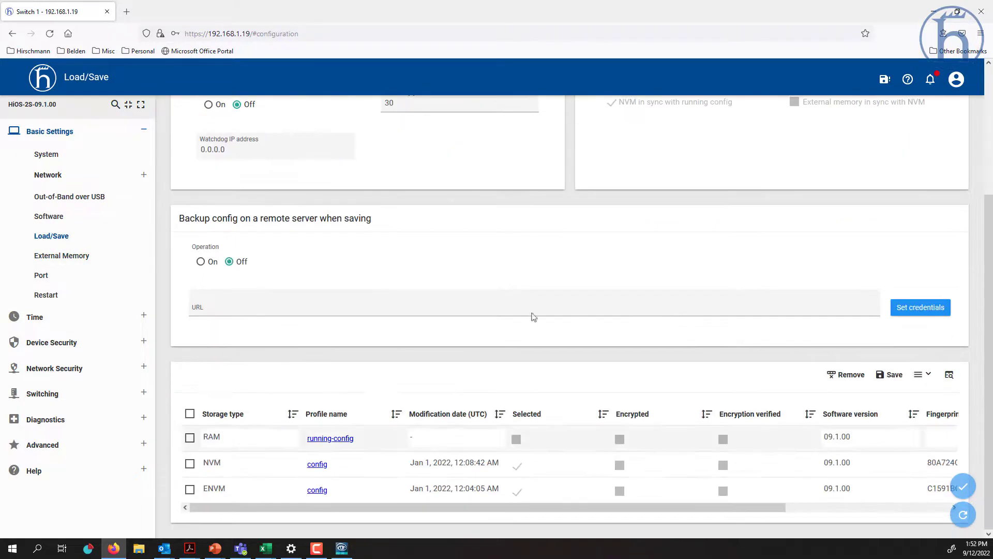
{"action": "left_click", "coordinate": [891, 376]}
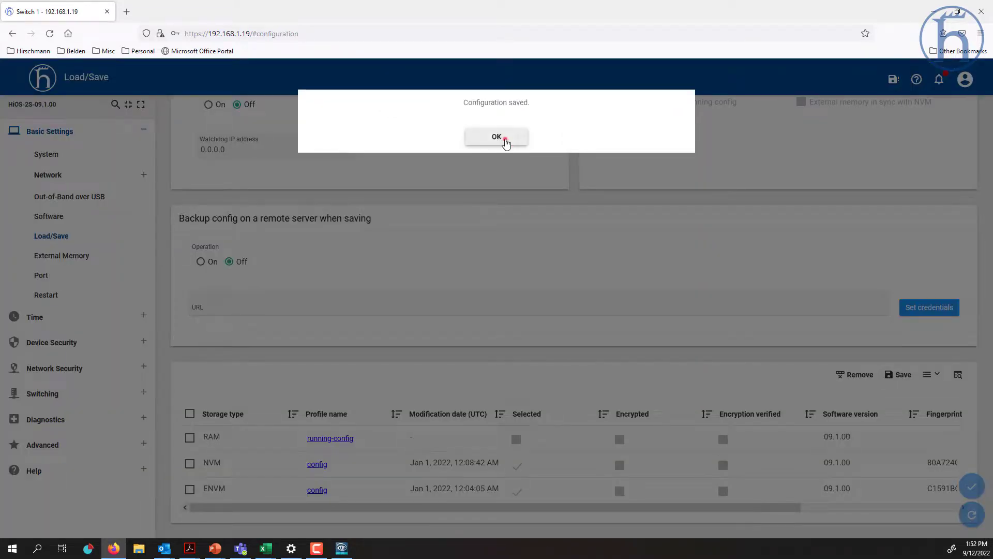
- Confirm the save and verify NVM and USB copies match fingerprints at 12:09
{"action": "left_click", "coordinate": [507, 144]}
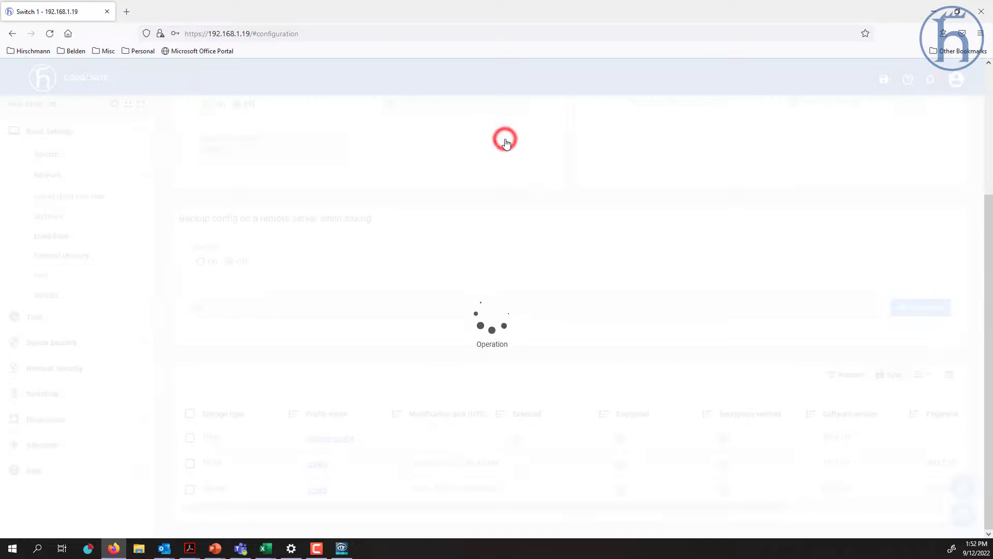
{"action": "left_click_drag", "start_coordinate": [687, 510], "coordinate": [812, 509]}
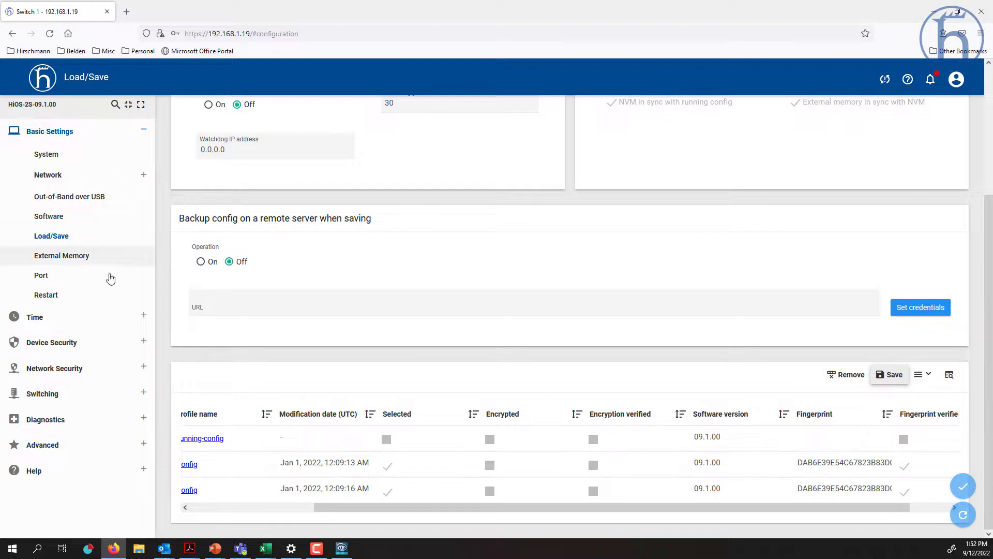
{"action": "left_click", "coordinate": [61, 258]}
{"action": "left_click", "coordinate": [54, 274]}
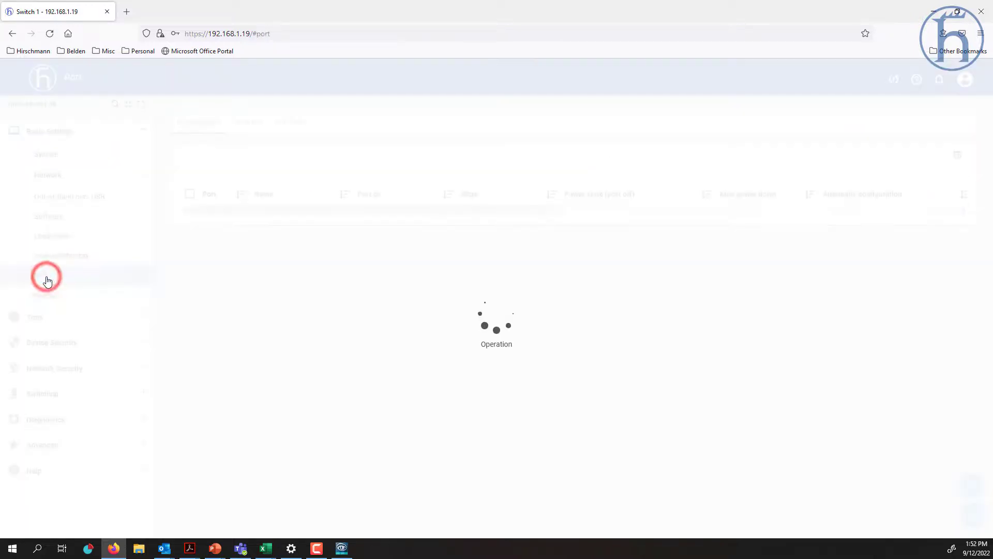
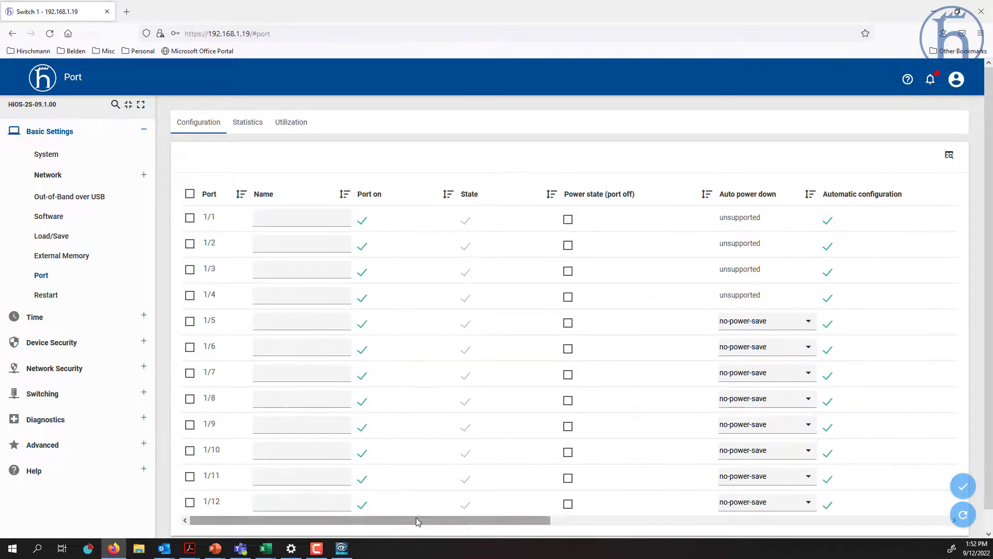
- Scroll the Port Configuration table and review the per-port traffic statistics
{"action": "mouse_move", "coordinate": [416, 519]}
{"action": "left_mouse_down"}
{"action": "mouse_move", "coordinate": [653, 539]}
{"action": "mouse_move", "coordinate": [407, 525]}
{"action": "left_mouse_up"}
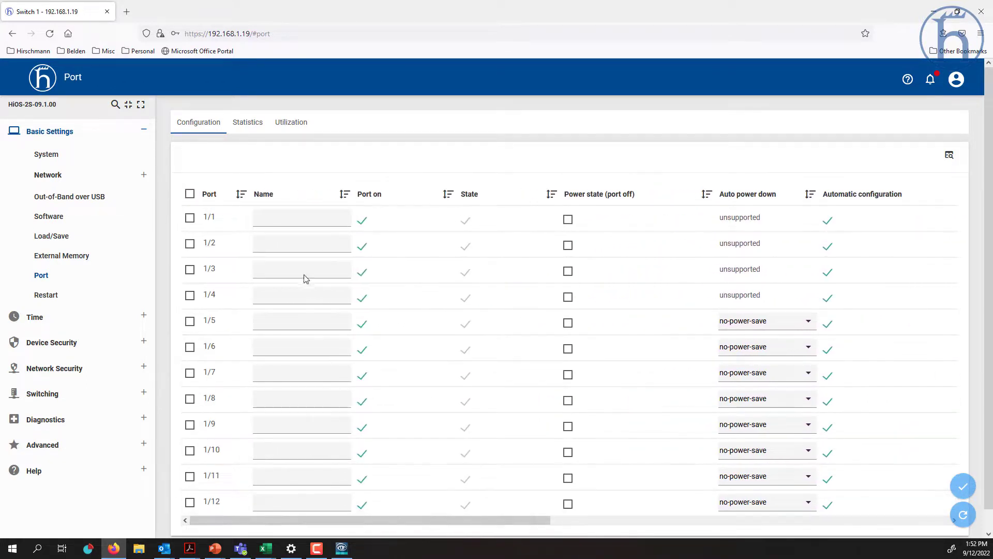
{"action": "left_click", "coordinate": [246, 128]}
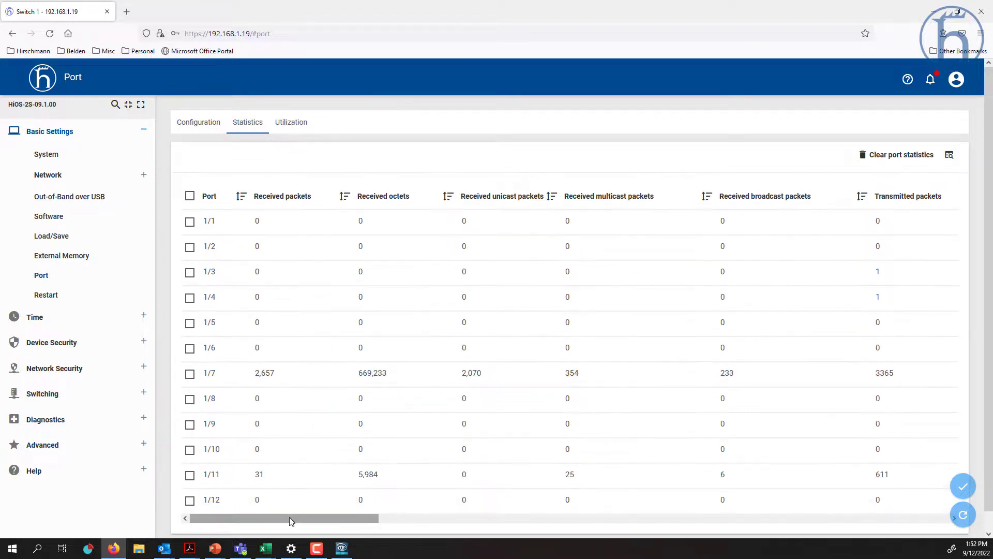
{"action": "left_click_drag", "start_coordinate": [289, 517], "coordinate": [458, 539]}
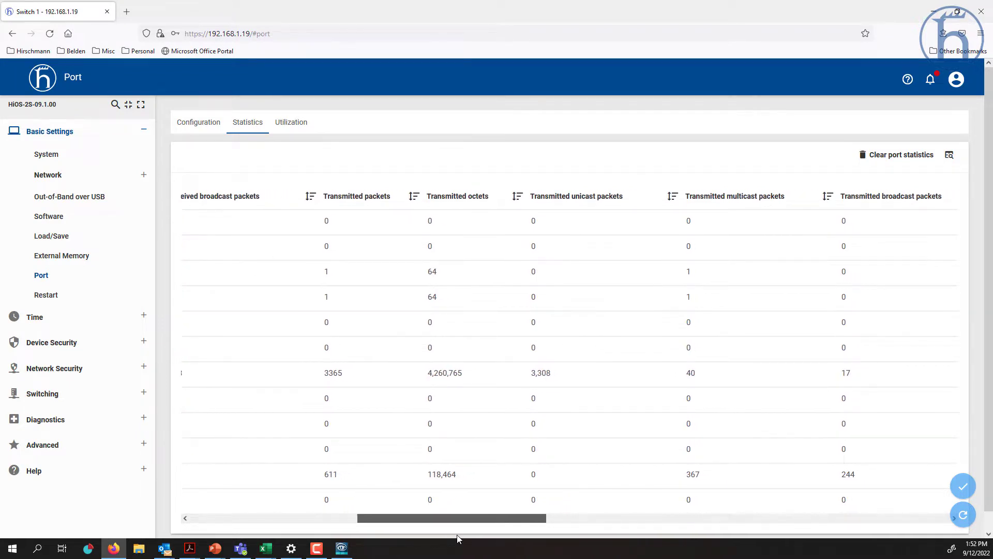
{"action": "left_click_drag", "start_coordinate": [458, 538], "coordinate": [540, 539]}
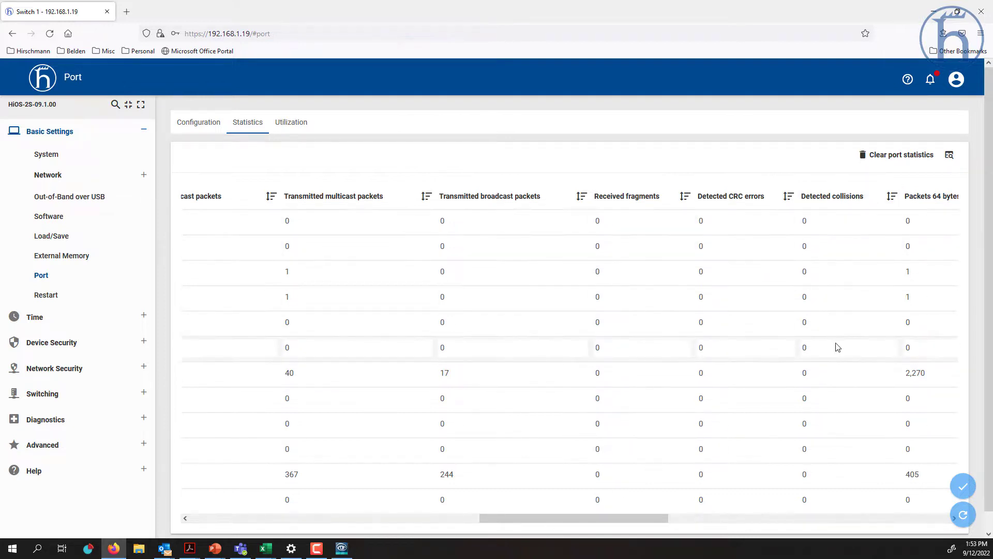
{"action": "scroll", "coordinate": [838, 346], "scroll_direction": "down", "scroll_amount": 1}
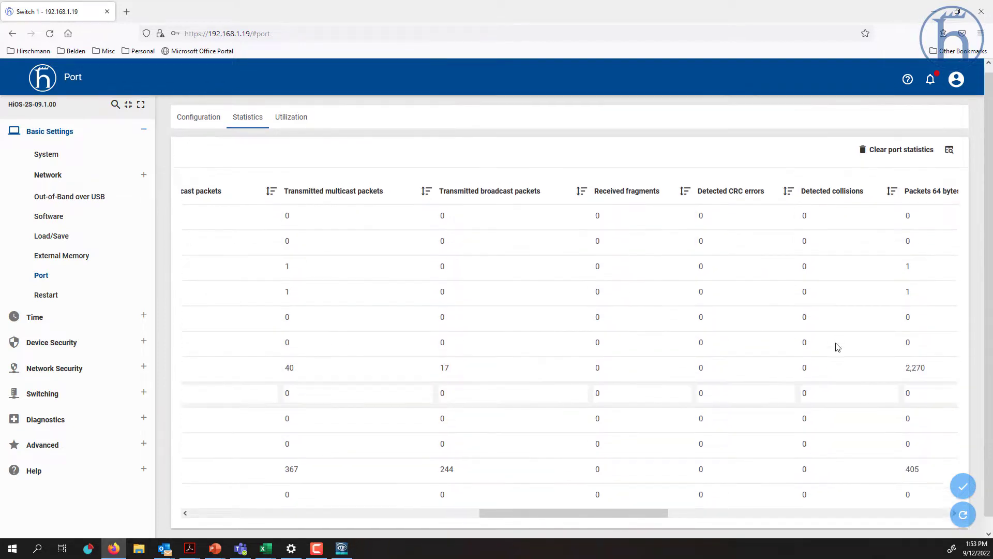
{"action": "scroll", "coordinate": [838, 347], "scroll_direction": "up", "scroll_amount": 1}
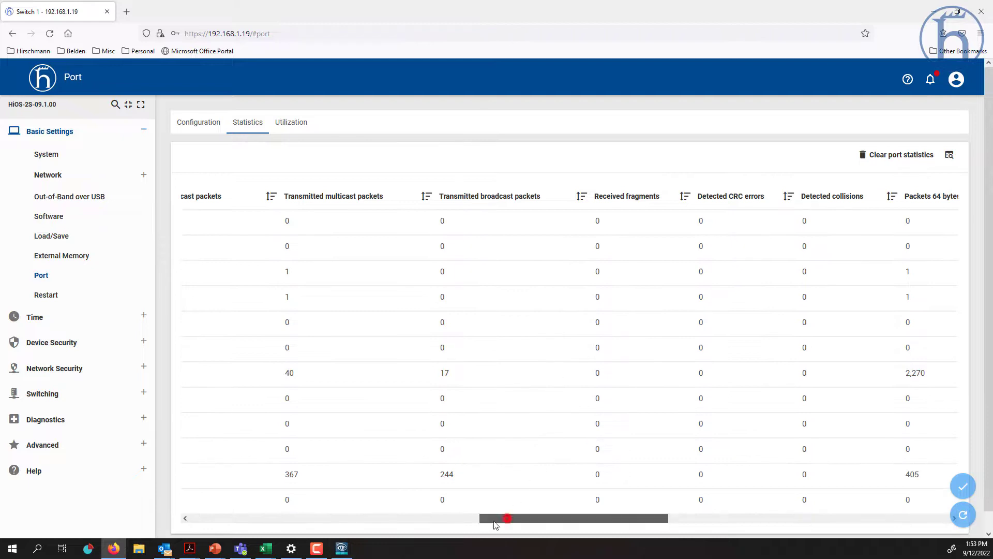
- Check per-port utilization and alarm thresholds, then open the Restart page
{"action": "left_click_drag", "start_coordinate": [507, 517], "coordinate": [219, 524]}
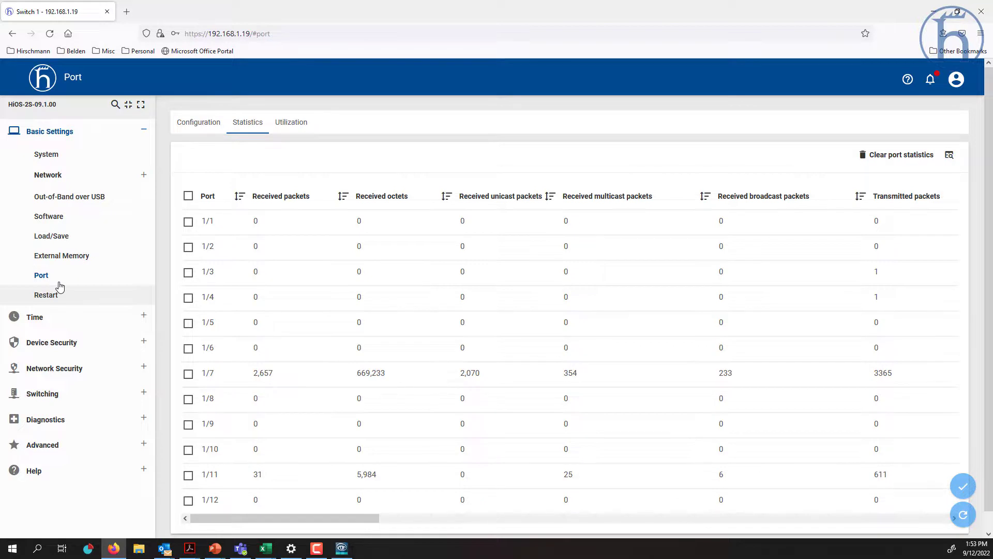
{"action": "left_click", "coordinate": [291, 118]}
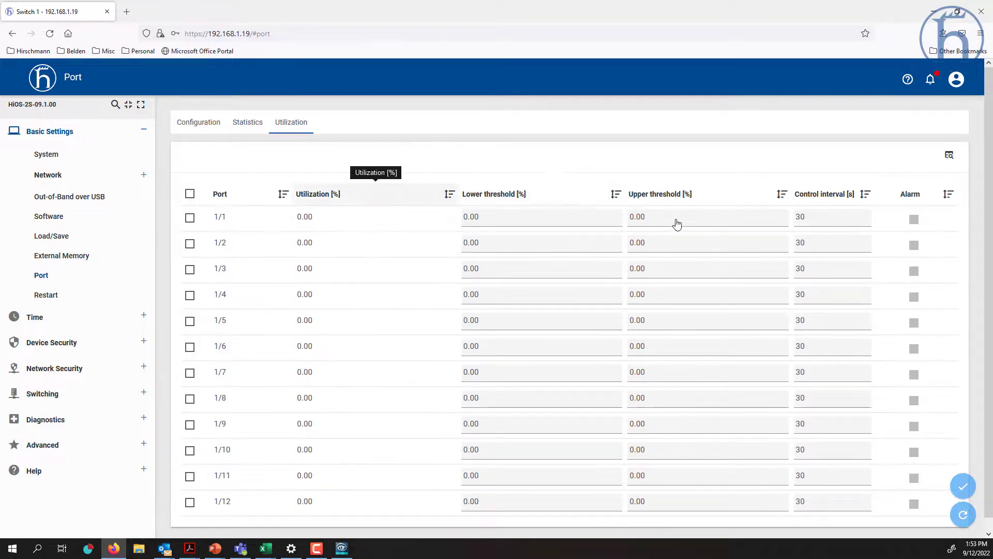
{"action": "left_click", "coordinate": [40, 295]}
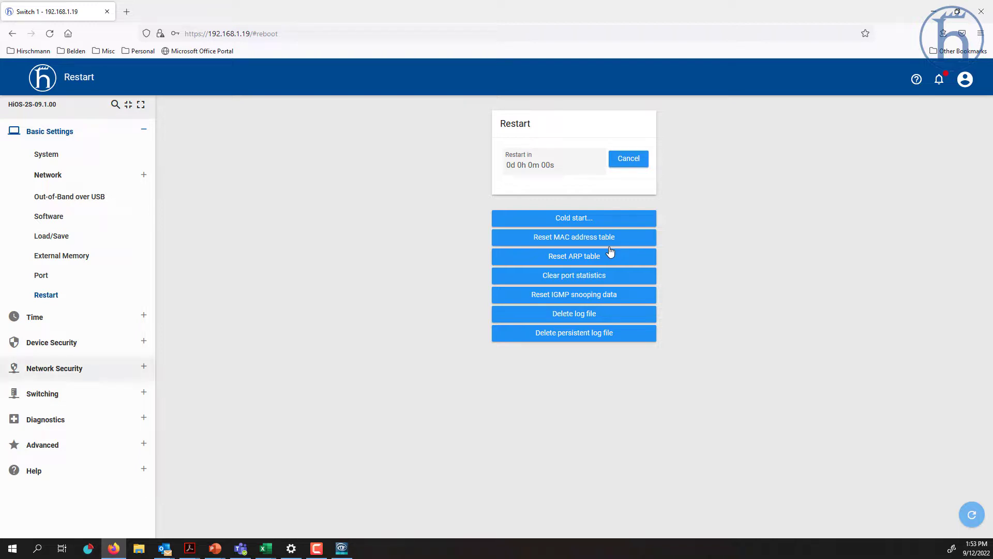
- Check system time and SNTP settings, then view User Management with password minimum length 6
{"action": "left_click", "coordinate": [40, 317]}
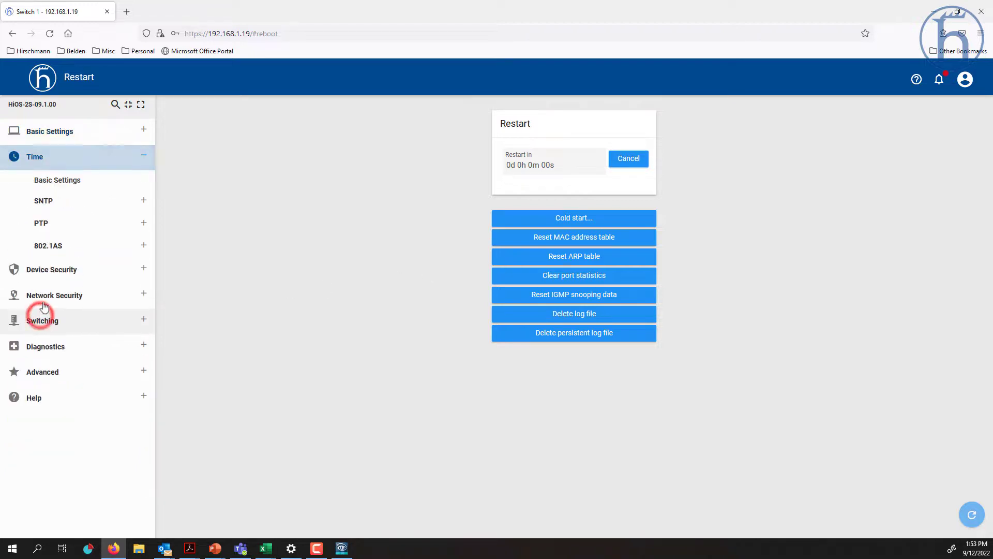
{"action": "left_click", "coordinate": [63, 185]}
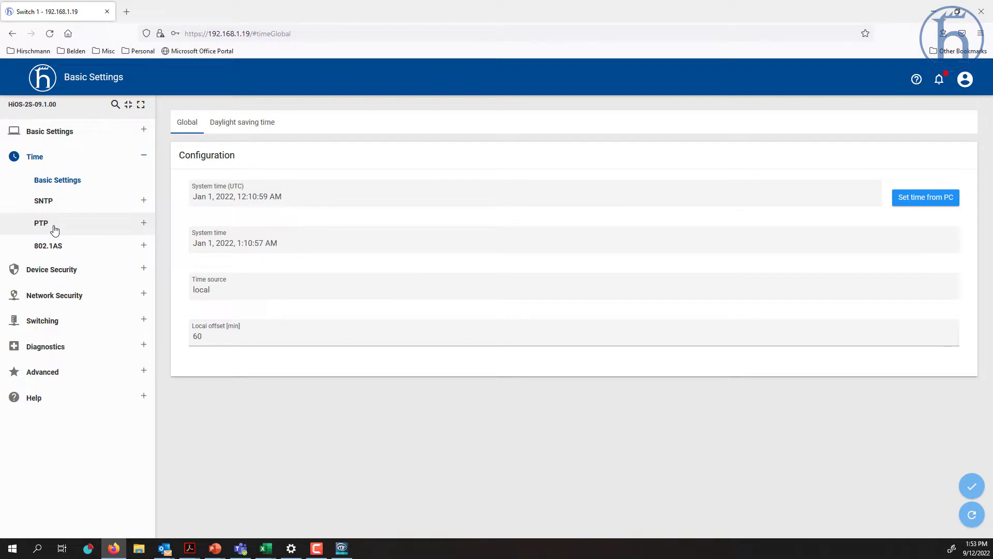
{"action": "left_click", "coordinate": [71, 205]}
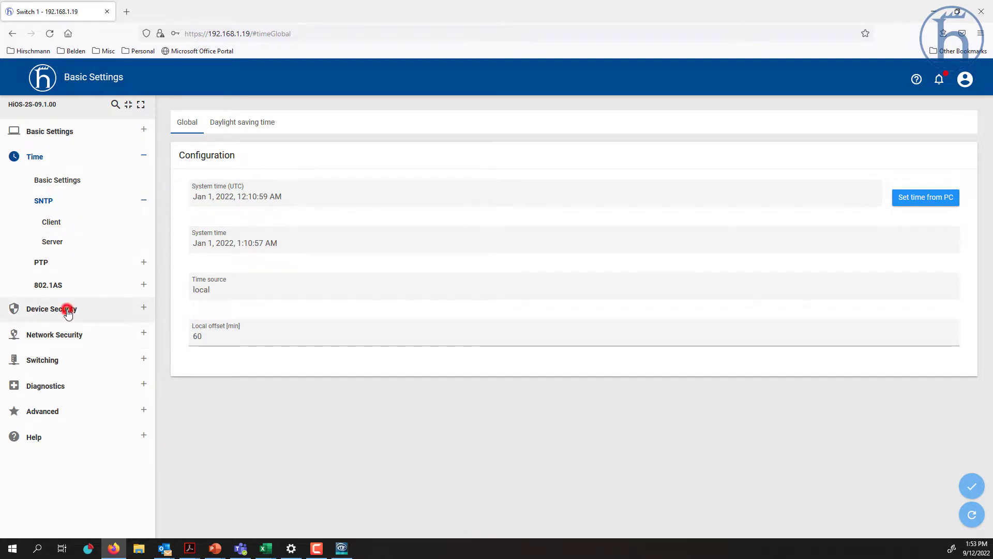
{"action": "left_click", "coordinate": [68, 312]}
{"action": "left_click", "coordinate": [85, 206]}
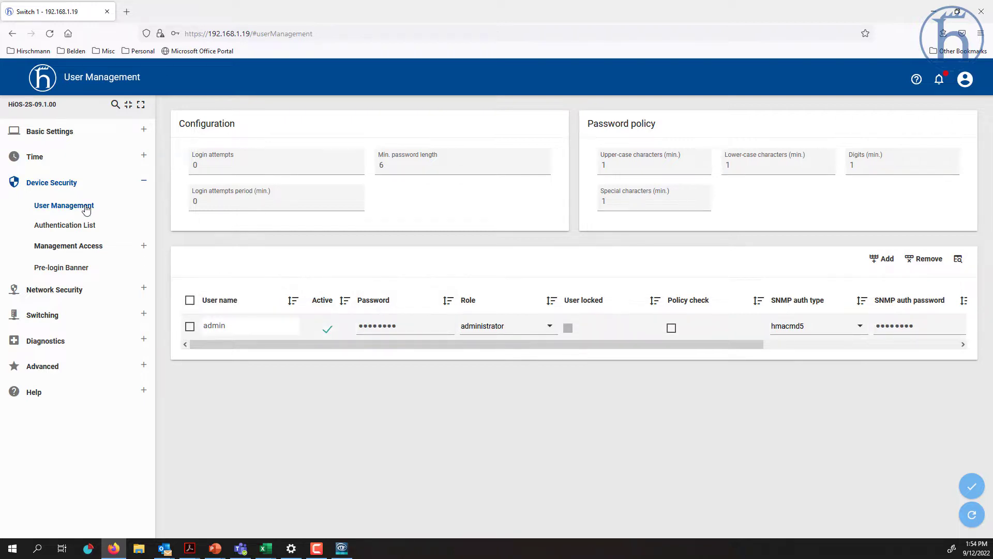
- Review the Authentication List and the Management Access IP Access Restriction pages
{"action": "left_click", "coordinate": [72, 229]}
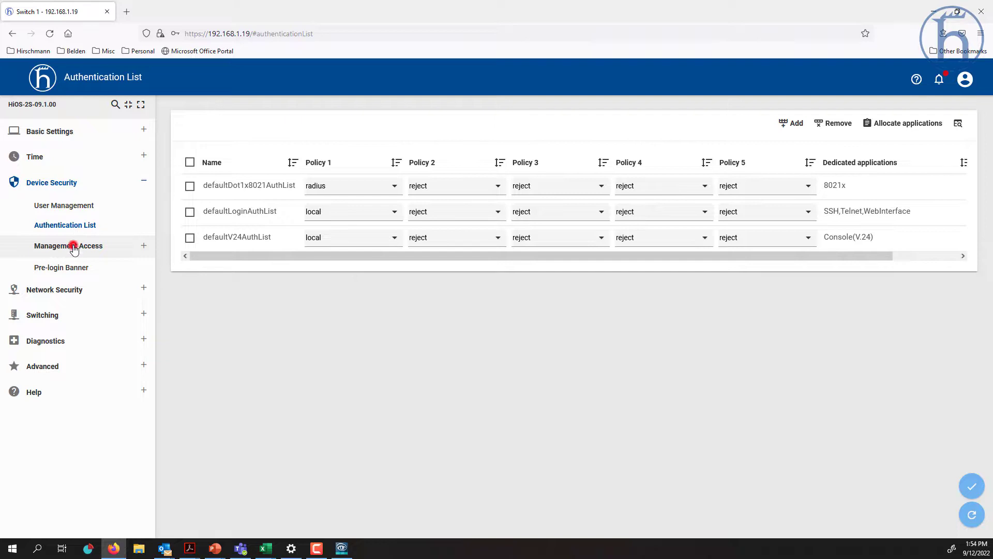
{"action": "left_click", "coordinate": [73, 246]}
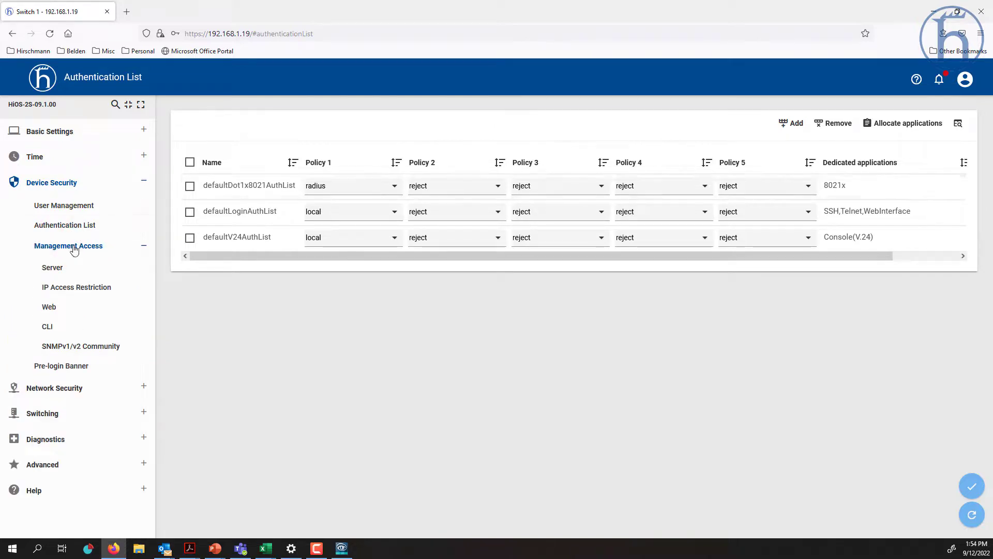
{"action": "left_click", "coordinate": [83, 291]}
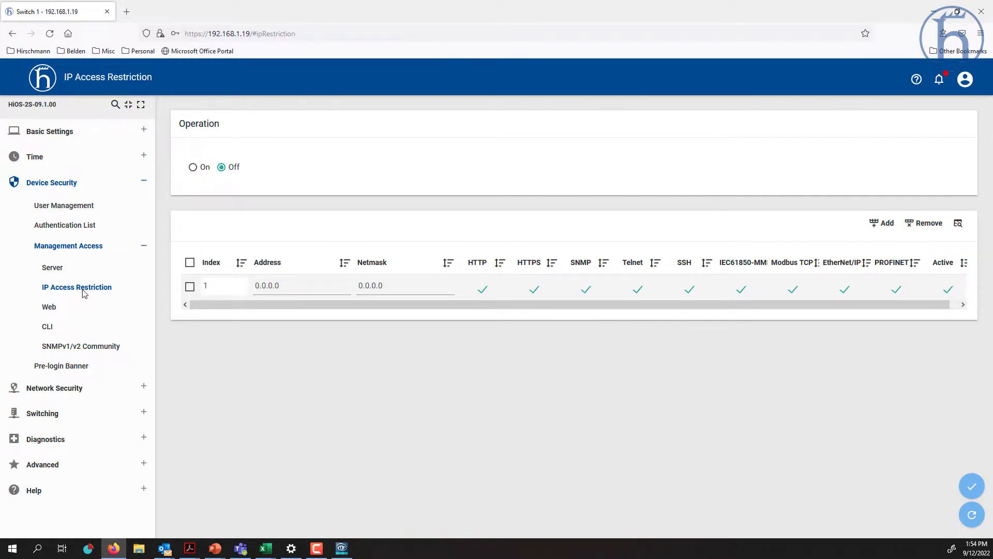
- Check the Web session timeout, then view CLI settings with the 5-minute serial timeout
{"action": "left_click", "coordinate": [51, 309]}
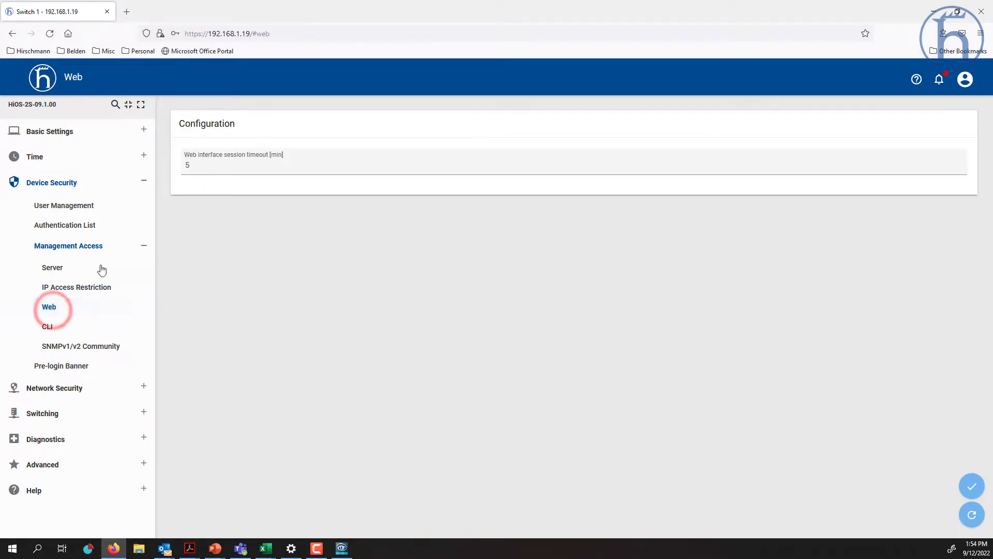
{"action": "double_click", "coordinate": [199, 166]}
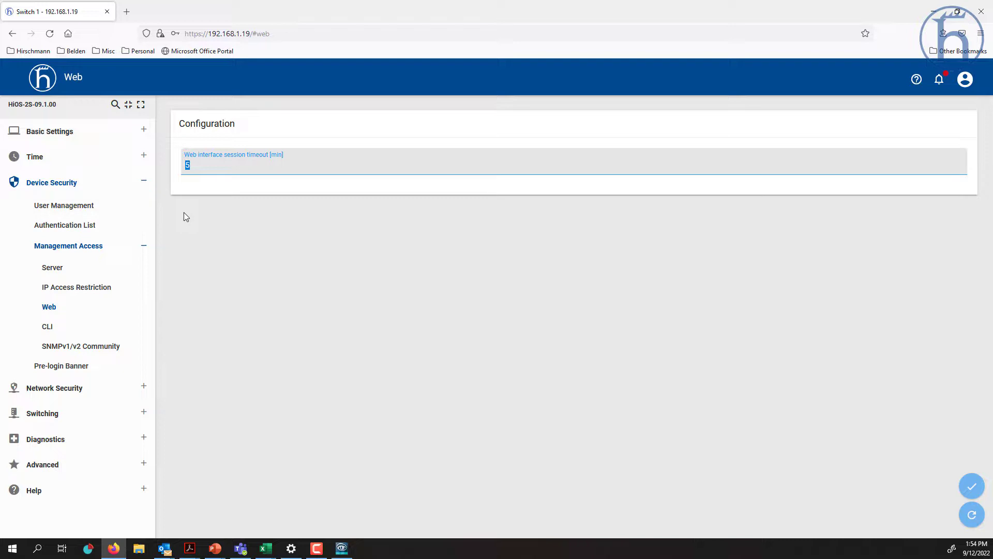
{"action": "left_click", "coordinate": [57, 332]}
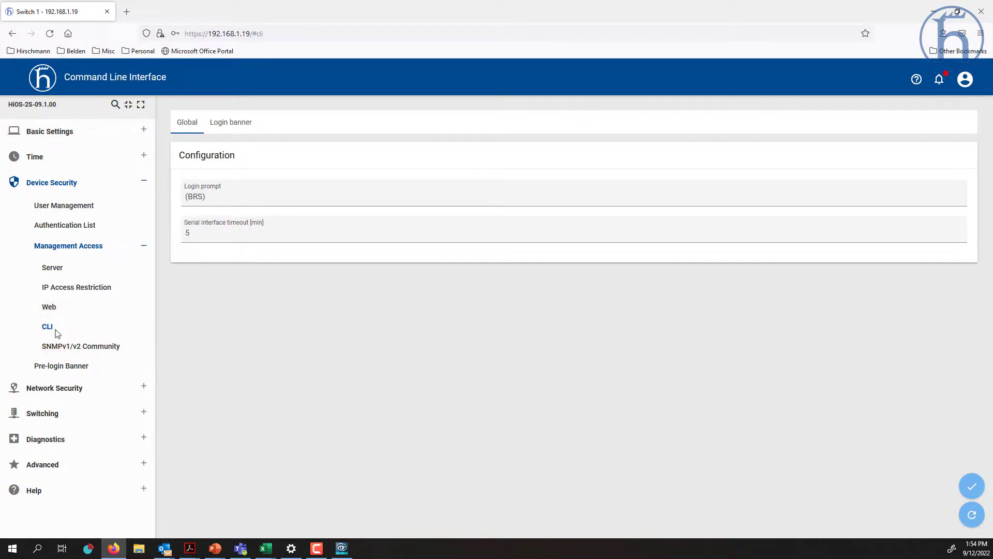
{"action": "left_click", "coordinate": [72, 391]}
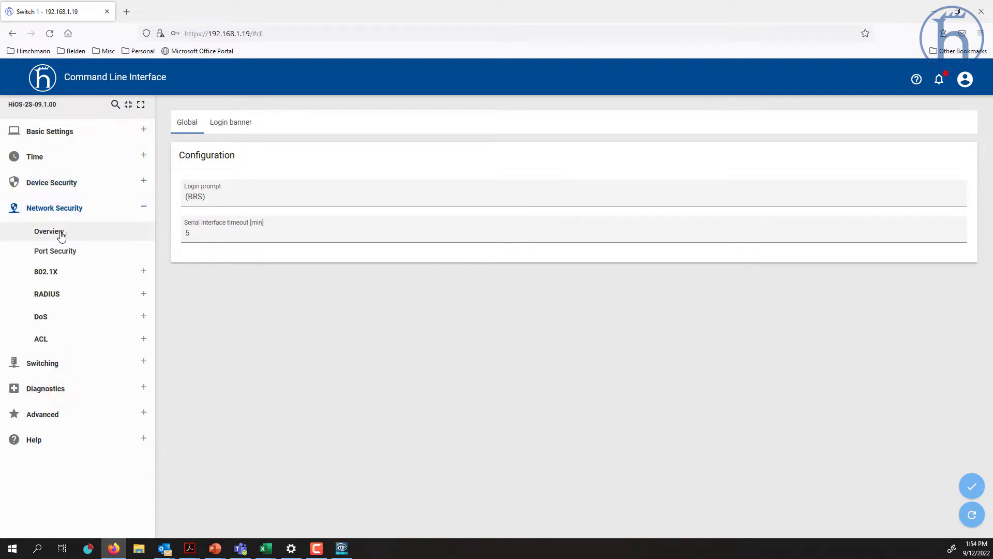
- Browse Network Security's port security, 802.1X, RADIUS and global DoS protection filter pages
{"action": "left_click", "coordinate": [61, 236]}
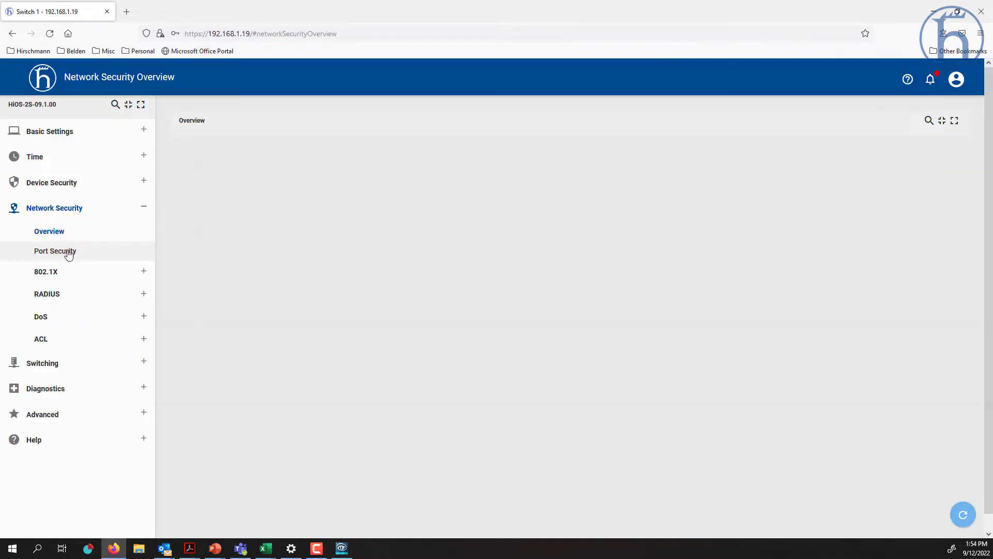
{"action": "left_click", "coordinate": [69, 254]}
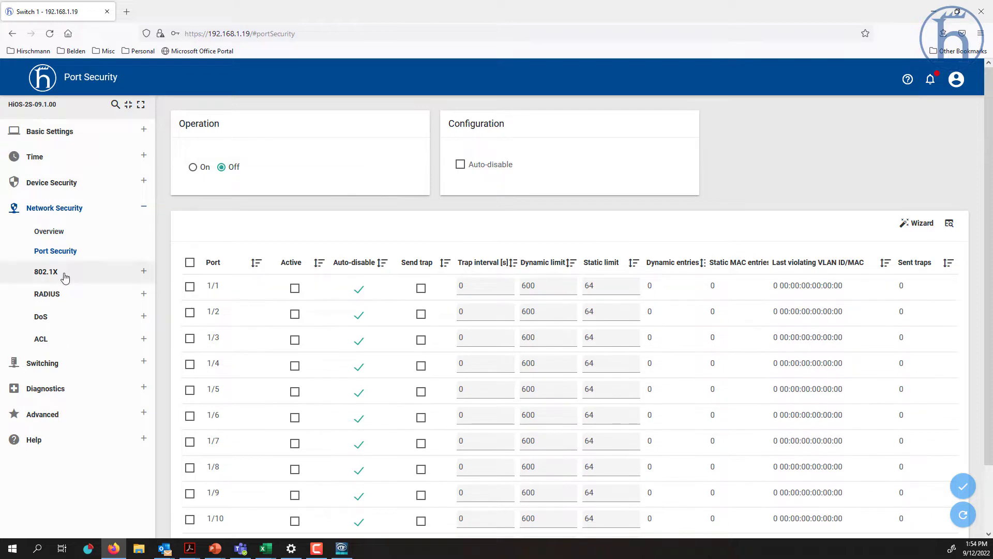
{"action": "left_click", "coordinate": [64, 274]}
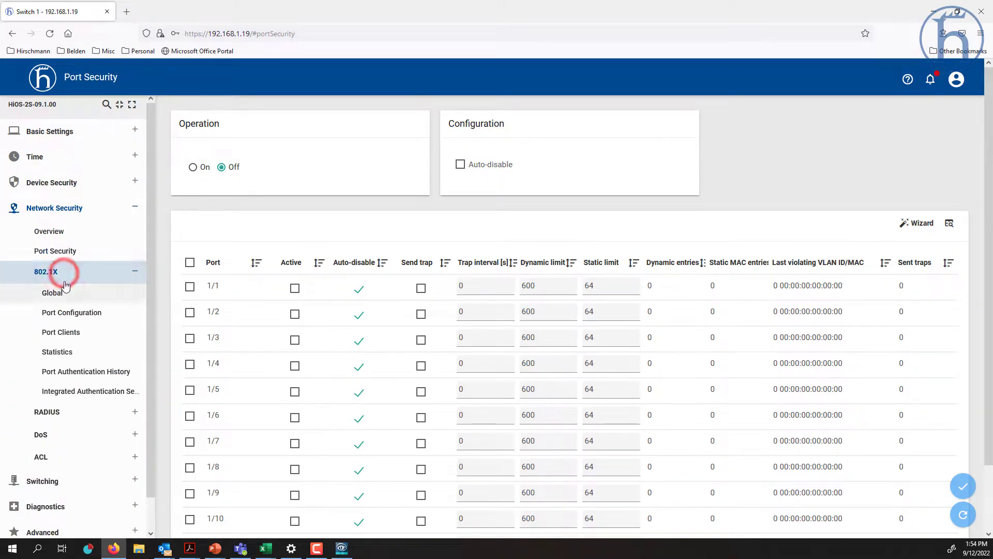
{"action": "left_click", "coordinate": [73, 414]}
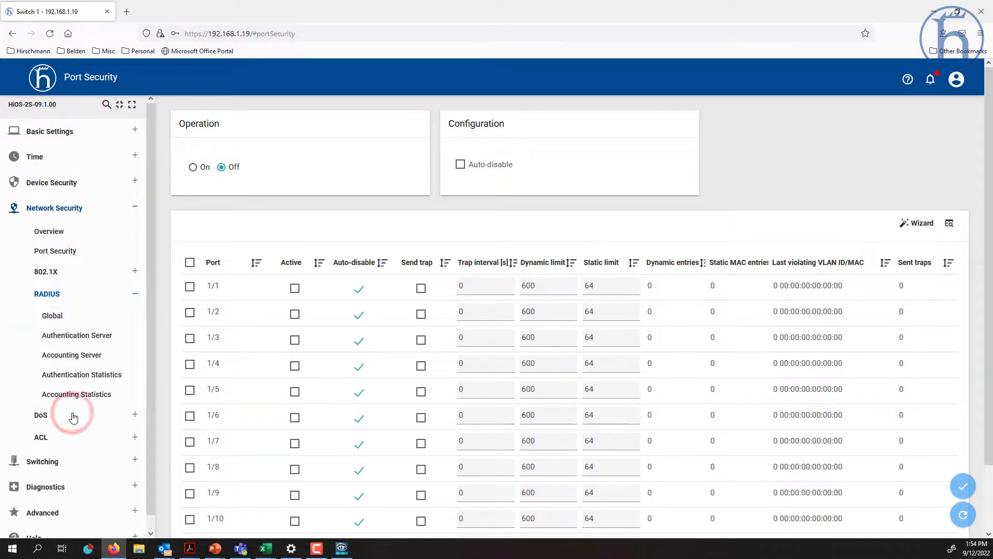
{"action": "left_click", "coordinate": [68, 417]}
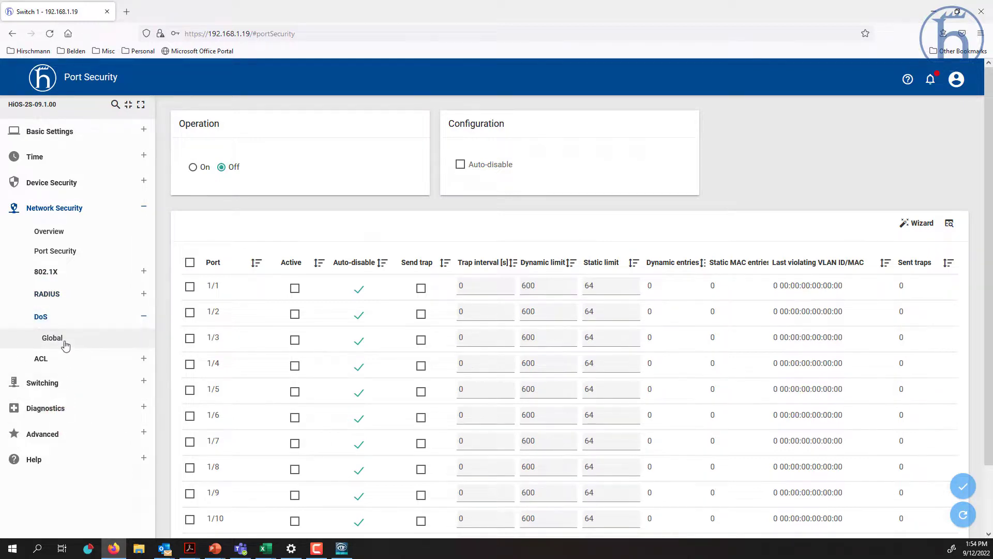
{"action": "left_click", "coordinate": [62, 340]}
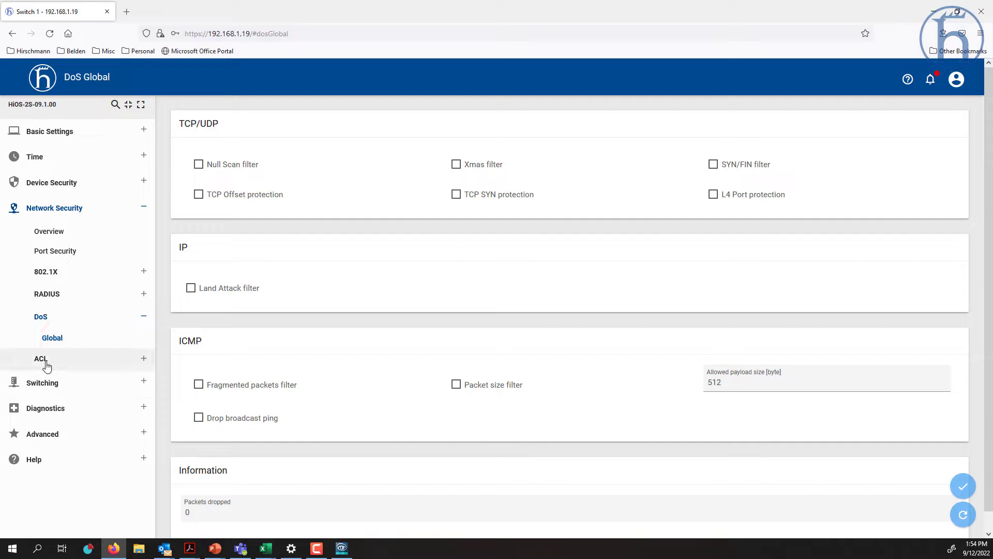
- Check the empty ACL IPv4 and MAC rule lists and the ACL Assignment table
{"action": "left_click", "coordinate": [46, 362]}
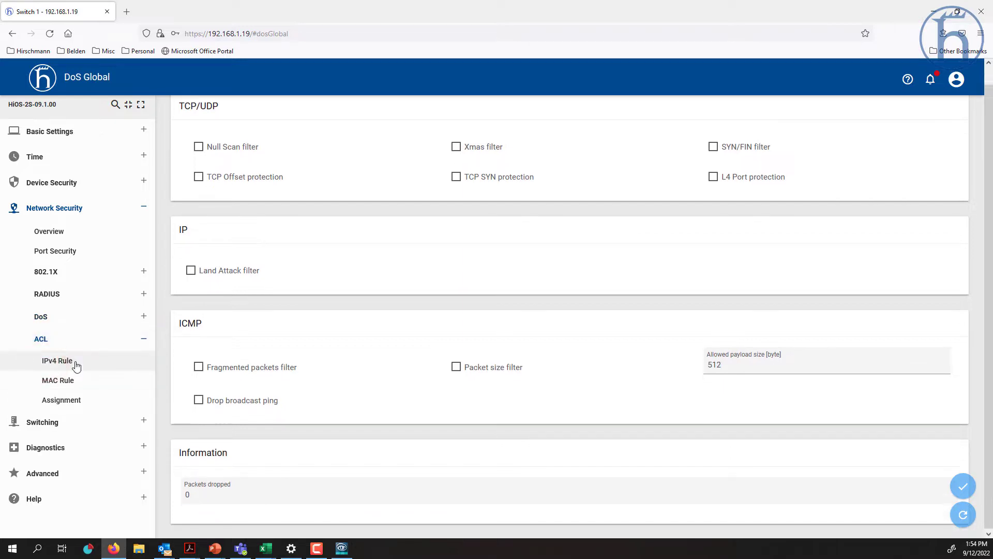
{"action": "left_click", "coordinate": [75, 364]}
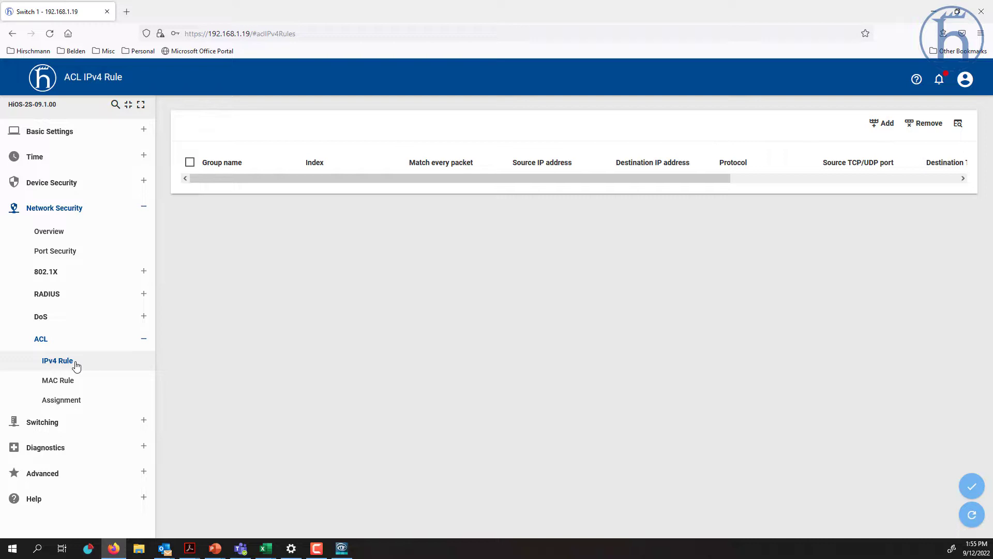
{"action": "left_click", "coordinate": [70, 379]}
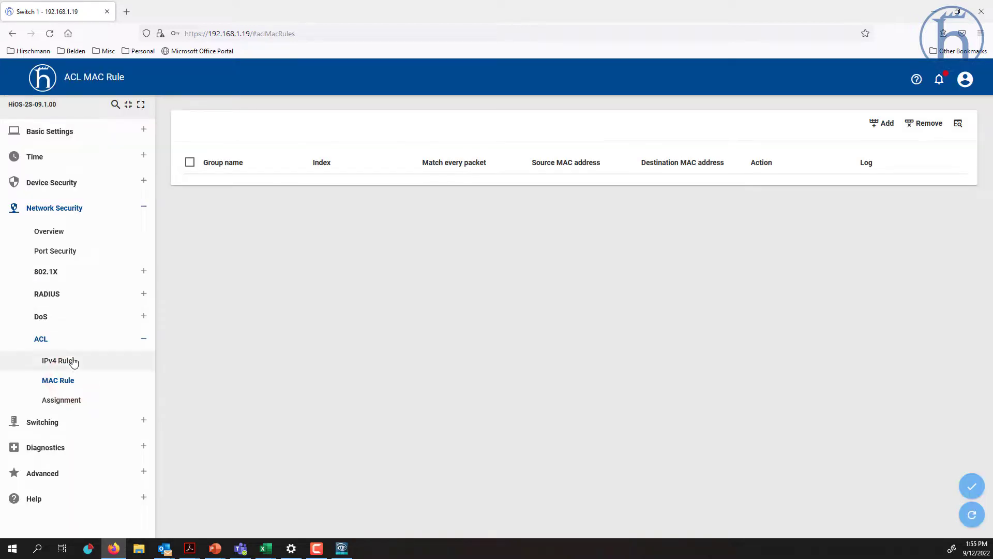
{"action": "left_click", "coordinate": [74, 363]}
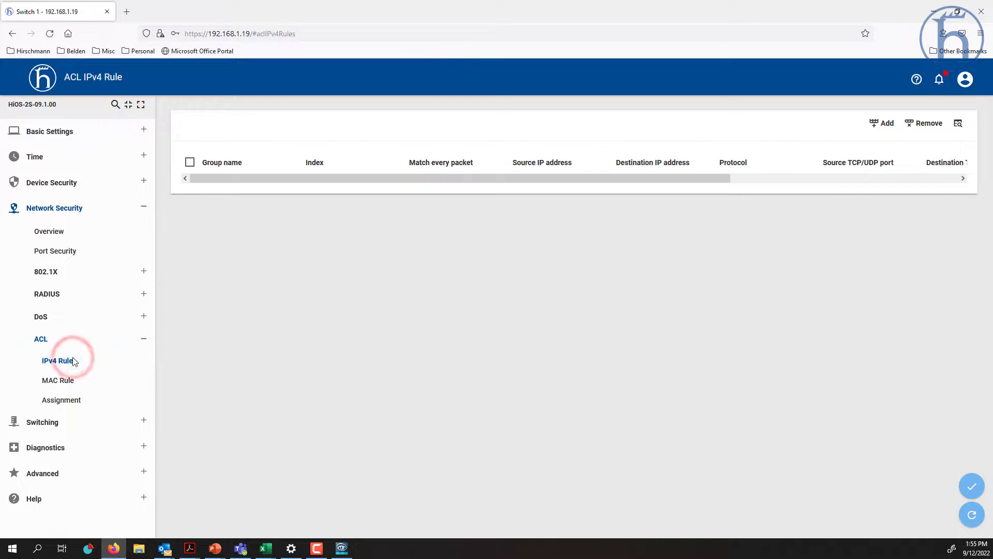
{"action": "left_click", "coordinate": [89, 404]}
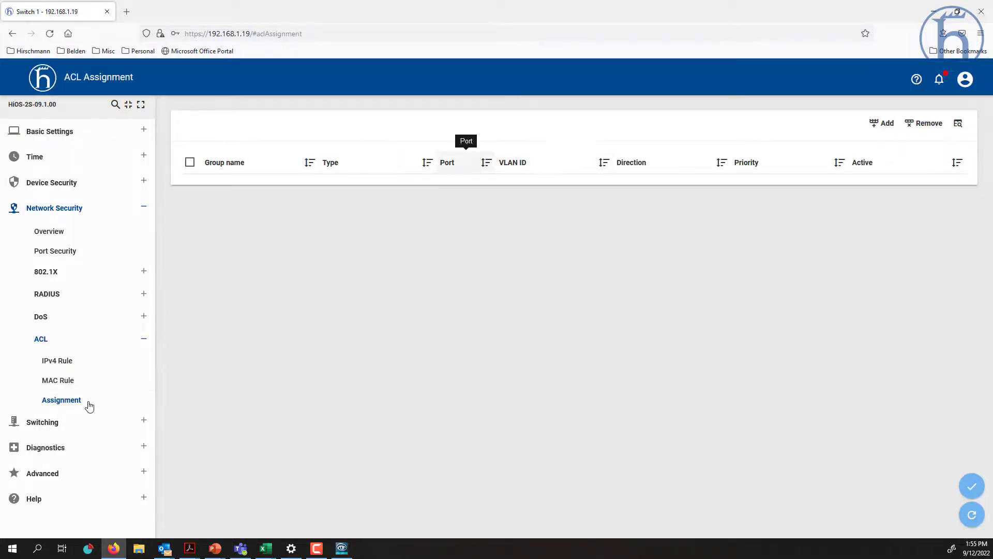
{"action": "left_click", "coordinate": [51, 421]}
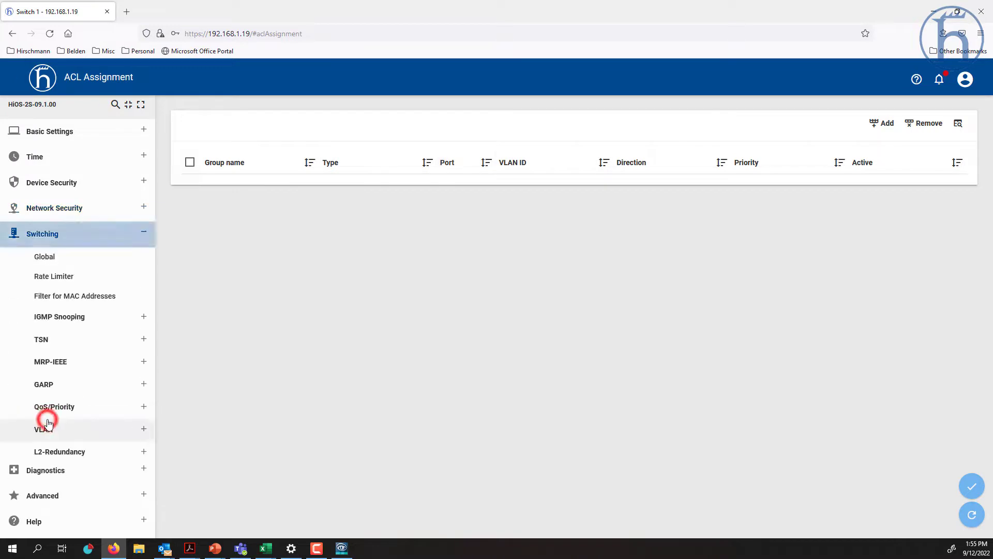
- View the Rate Limiter settings and the global QoS/Priority configuration
{"action": "left_click", "coordinate": [77, 277]}
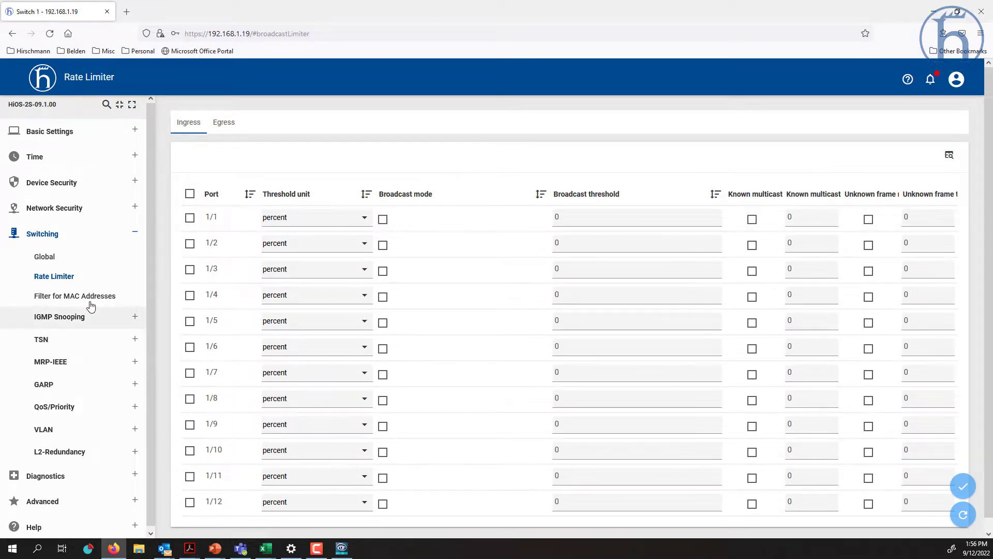
{"action": "left_click", "coordinate": [84, 320]}
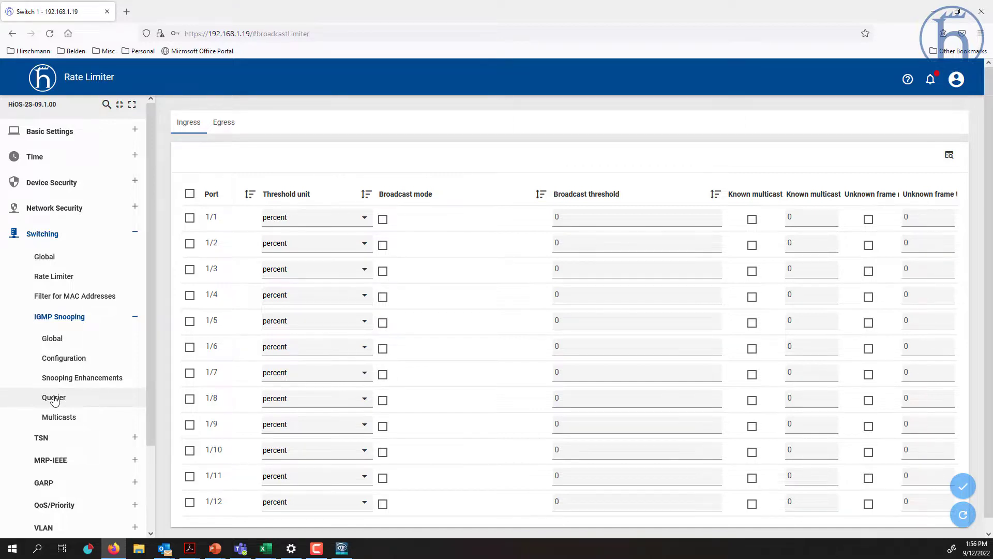
{"action": "scroll", "coordinate": [57, 402], "scroll_direction": "down", "scroll_amount": 4}
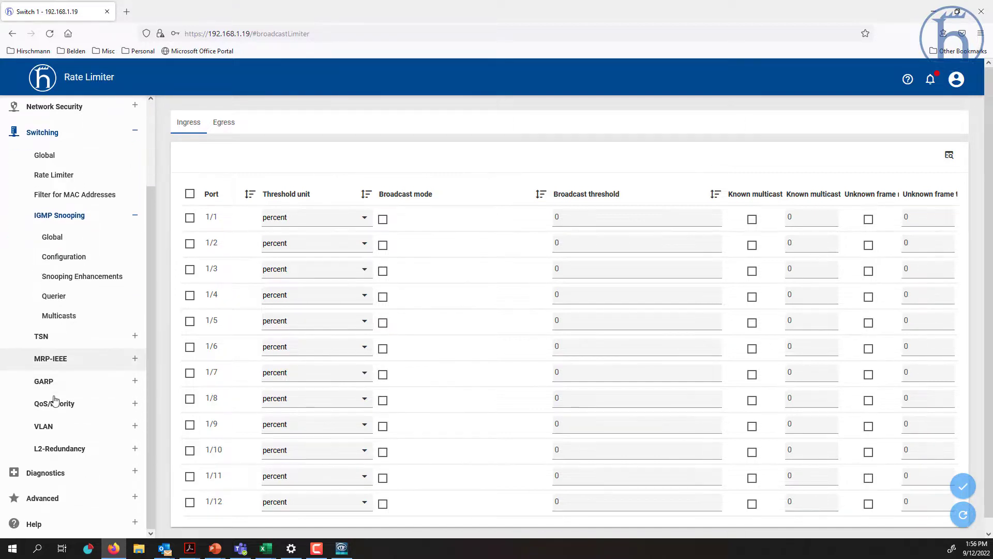
{"action": "scroll", "coordinate": [66, 407], "scroll_direction": "down", "scroll_amount": 1}
{"action": "left_click", "coordinate": [68, 406]}
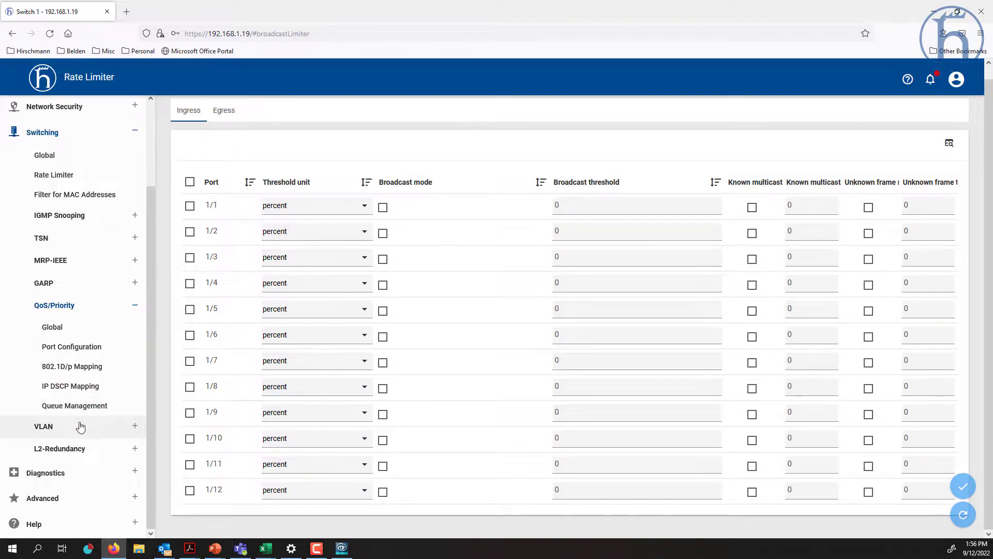
{"action": "left_click", "coordinate": [68, 326]}
- Check the VLAN configuration table, then open L2-Redundancy's MRP ring settings
{"action": "left_click", "coordinate": [72, 427]}
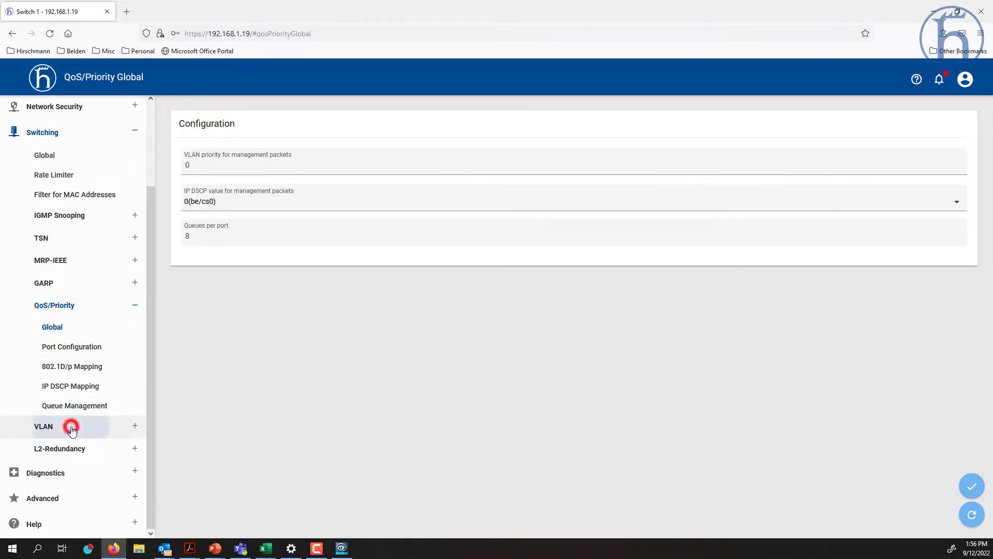
{"action": "left_click", "coordinate": [74, 396]}
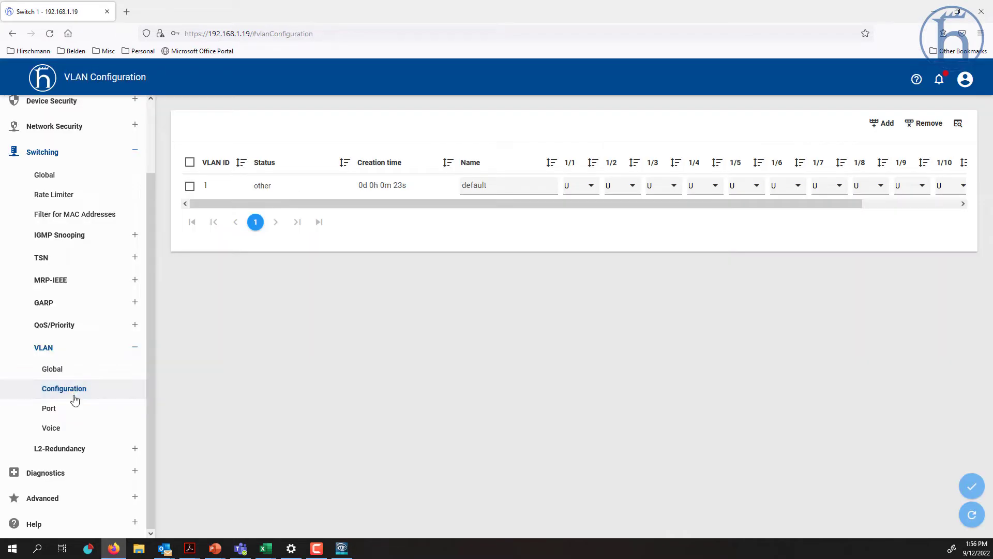
{"action": "left_click", "coordinate": [80, 450]}
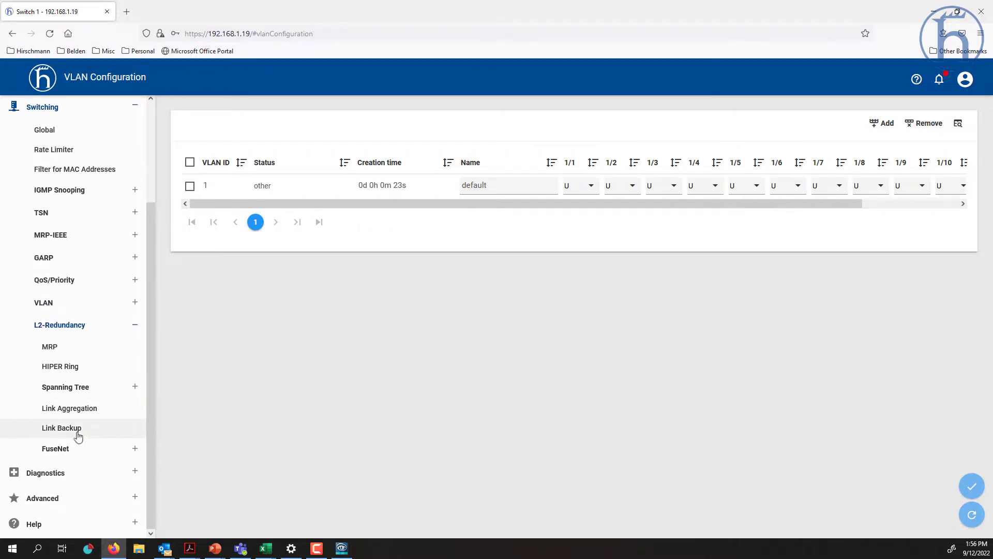
{"action": "left_click", "coordinate": [71, 389]}
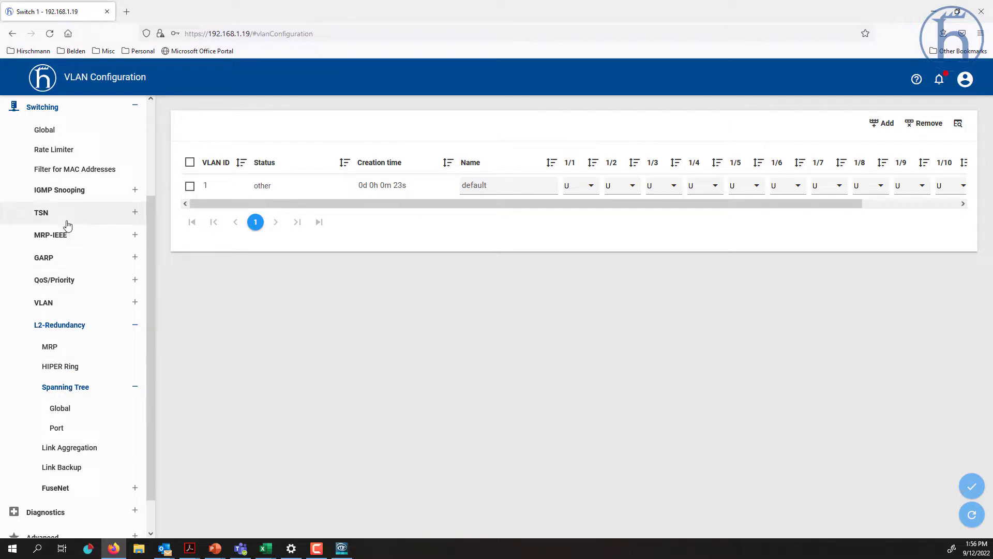
{"action": "left_click", "coordinate": [61, 351]}
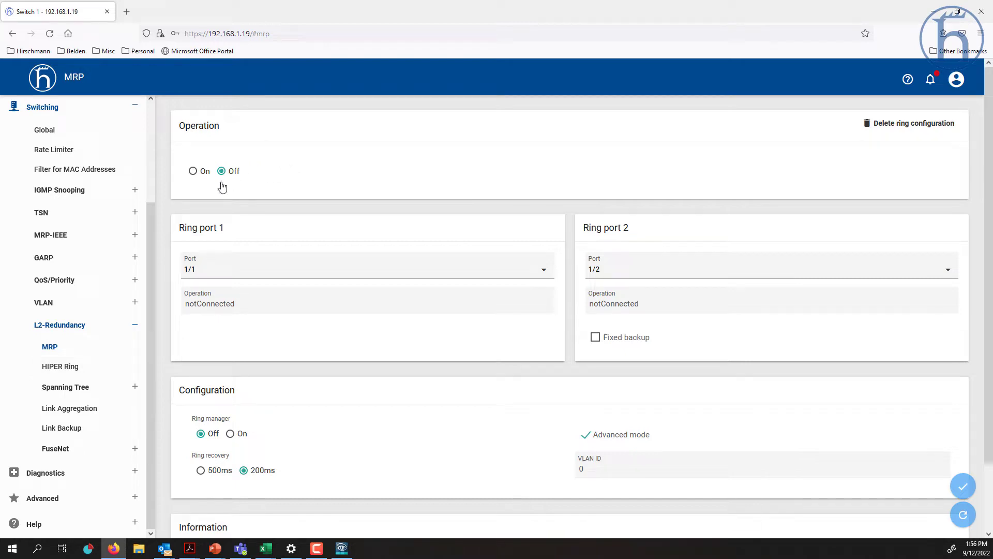
- Set MRP operation On, toggling Ring manager On and back to Off
{"action": "left_click", "coordinate": [194, 171]}
{"action": "scroll", "coordinate": [515, 367], "scroll_direction": "down", "scroll_amount": 3}
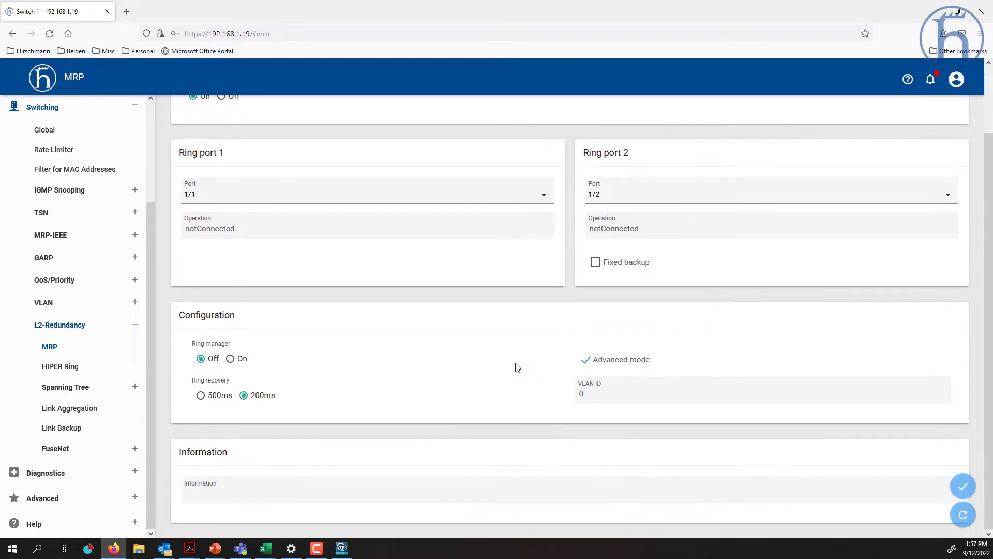
{"action": "left_click", "coordinate": [232, 359]}
{"action": "left_click", "coordinate": [201, 359]}
{"action": "left_click", "coordinate": [85, 409]}
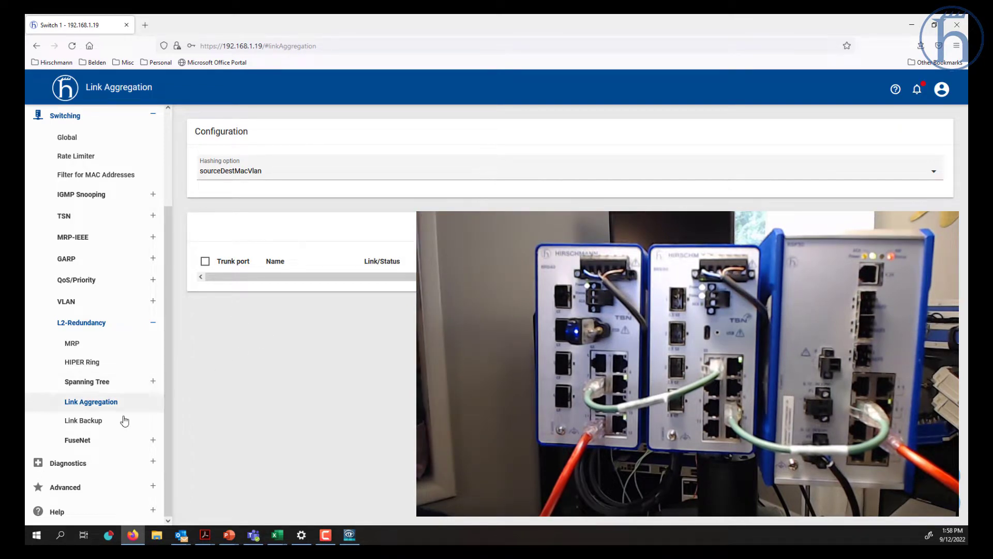
- Open the Link Backup page, showing operation Off and no primary/backup port pairs
{"action": "left_click", "coordinate": [102, 420]}
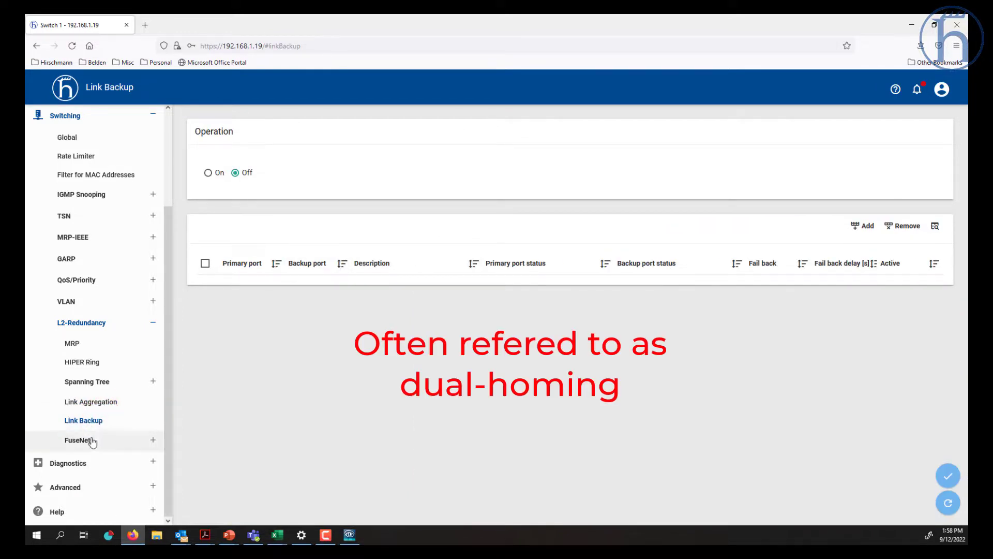
- View FuseNet Ring/Network Coupling: operation off, one-switch coupling on port 1/1
{"action": "left_click", "coordinate": [93, 441]}
{"action": "left_click", "coordinate": [120, 462]}
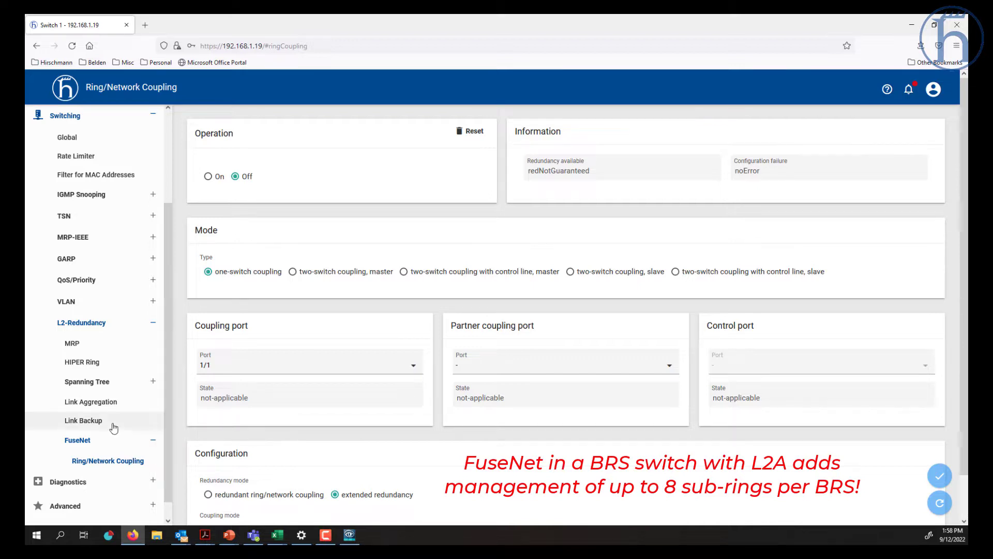
{"action": "scroll", "coordinate": [112, 424], "scroll_direction": "down", "scroll_amount": 2}
{"action": "left_click", "coordinate": [72, 464]}
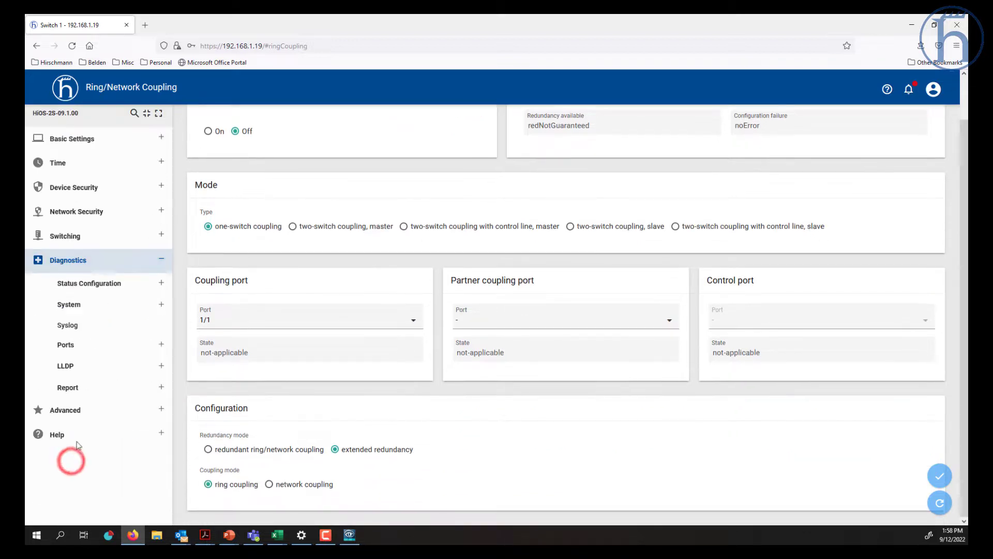
{"action": "left_click", "coordinate": [118, 285]}
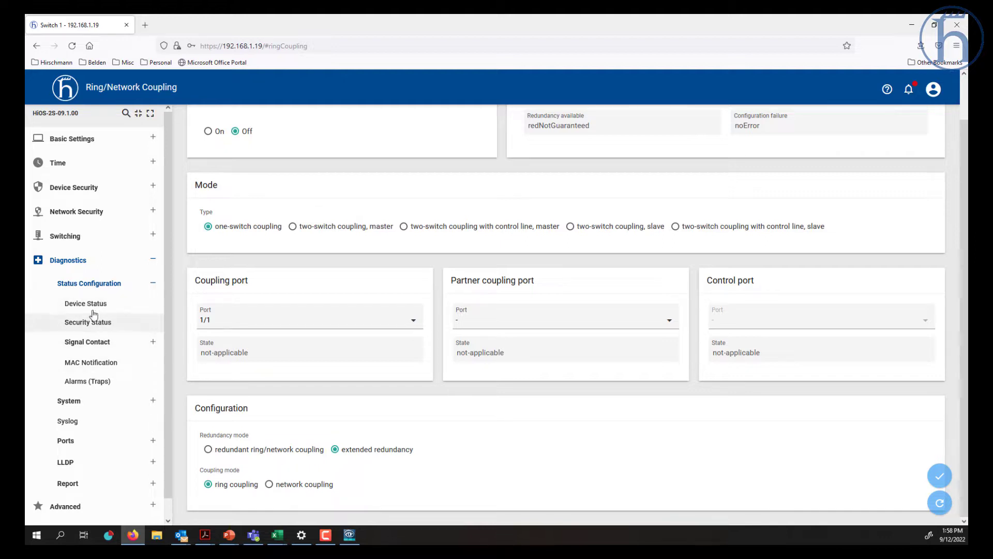
{"action": "left_click", "coordinate": [93, 137]}
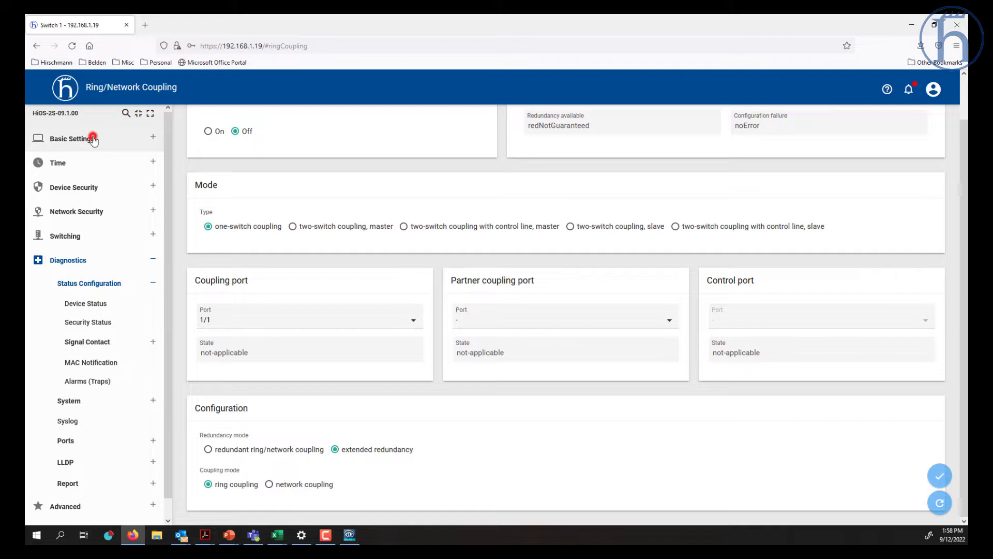
- View the System page, then check Device Status's Status, Port and Global tabs
{"action": "left_click", "coordinate": [84, 160]}
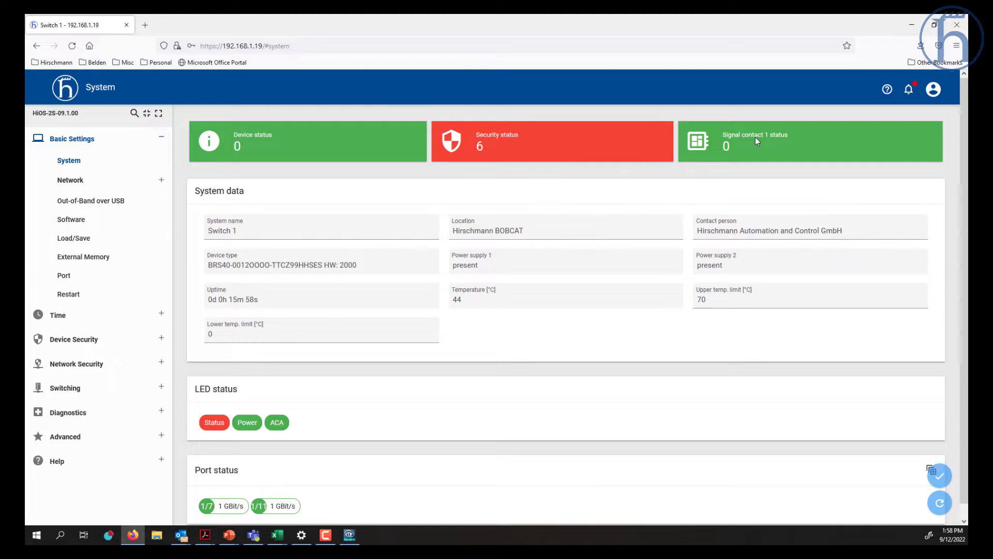
{"action": "left_click", "coordinate": [62, 412]}
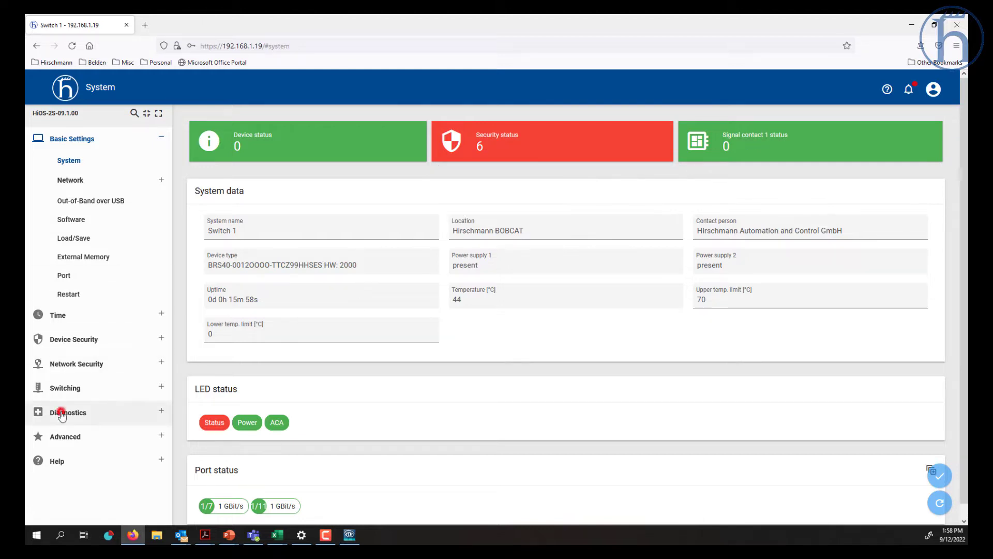
{"action": "left_click", "coordinate": [111, 282]}
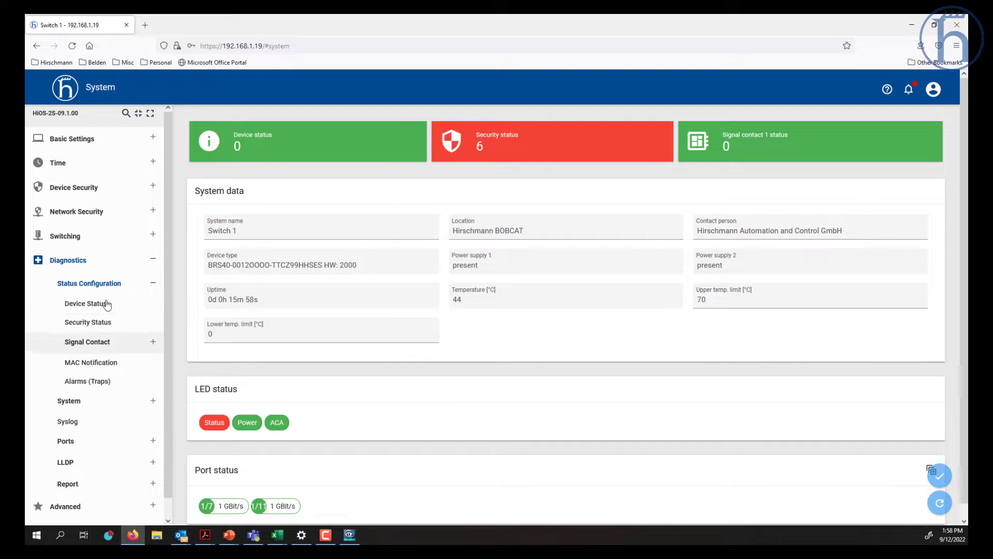
{"action": "left_click", "coordinate": [106, 303]}
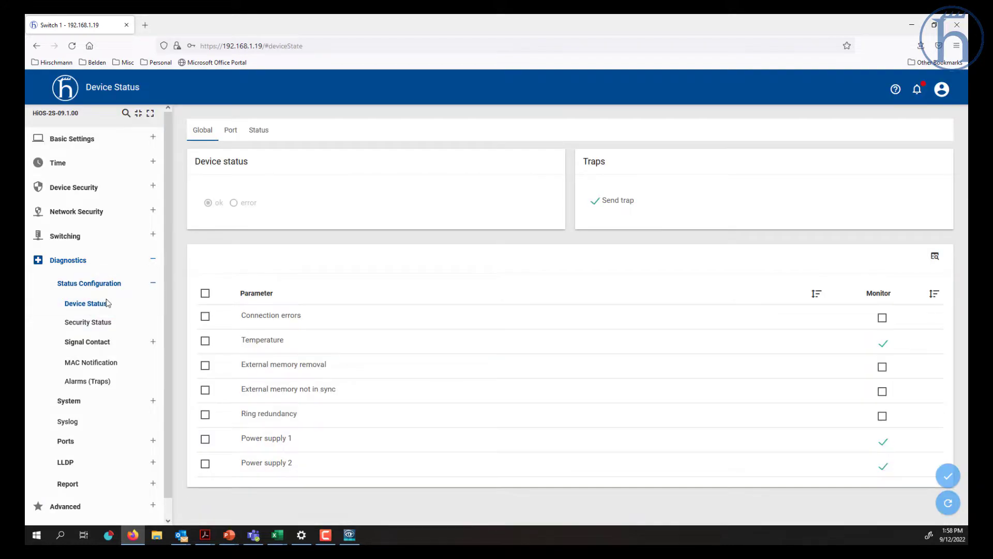
{"action": "left_click", "coordinate": [263, 132]}
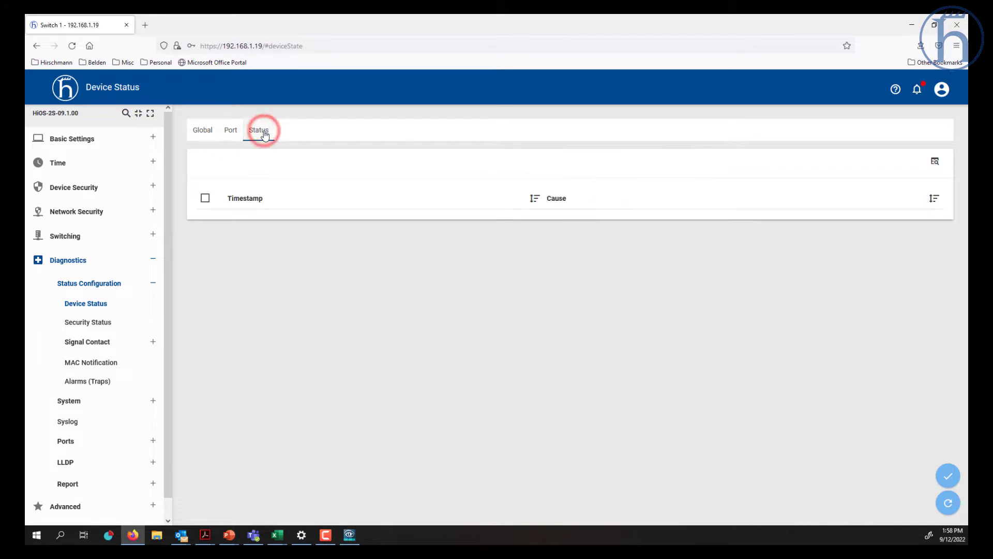
{"action": "left_click", "coordinate": [231, 134]}
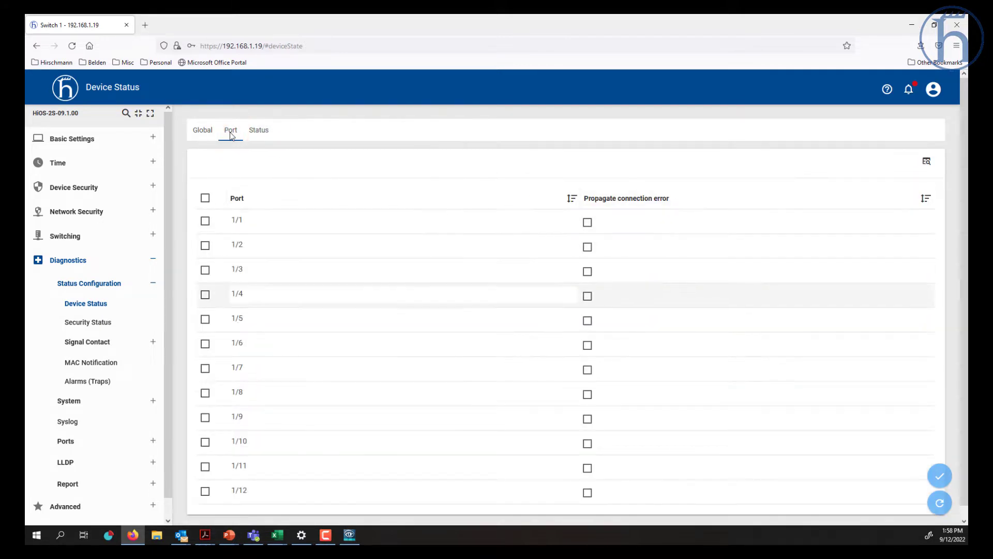
{"action": "left_click", "coordinate": [200, 132]}
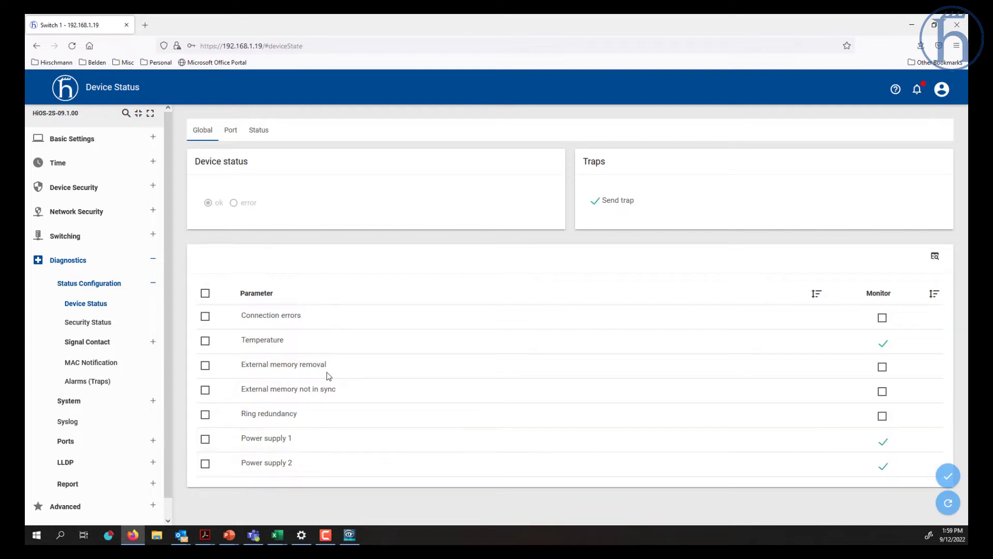
- Scroll the Security Status parameters, then view its log of six security warnings
{"action": "left_click", "coordinate": [100, 322]}
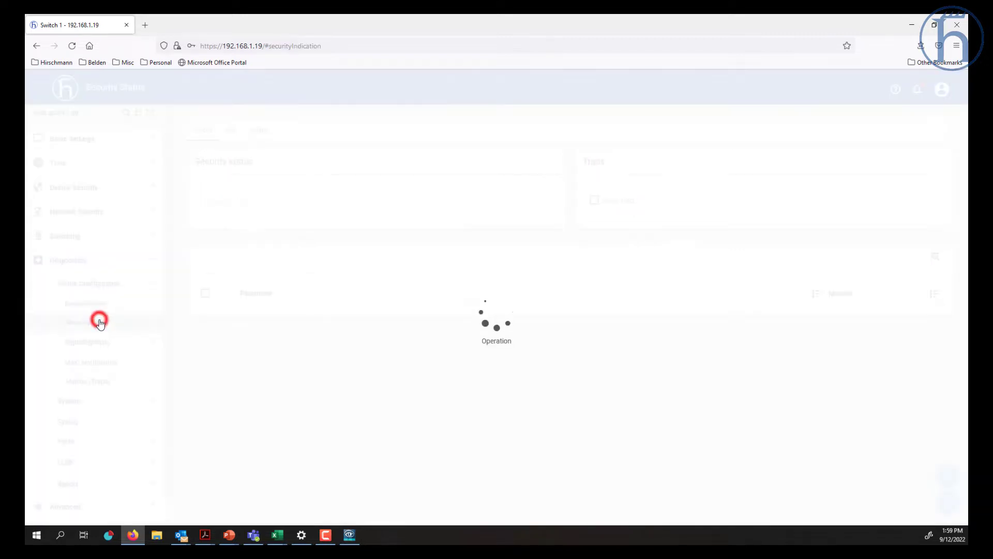
{"action": "scroll", "coordinate": [469, 256], "scroll_direction": "down", "scroll_amount": 2}
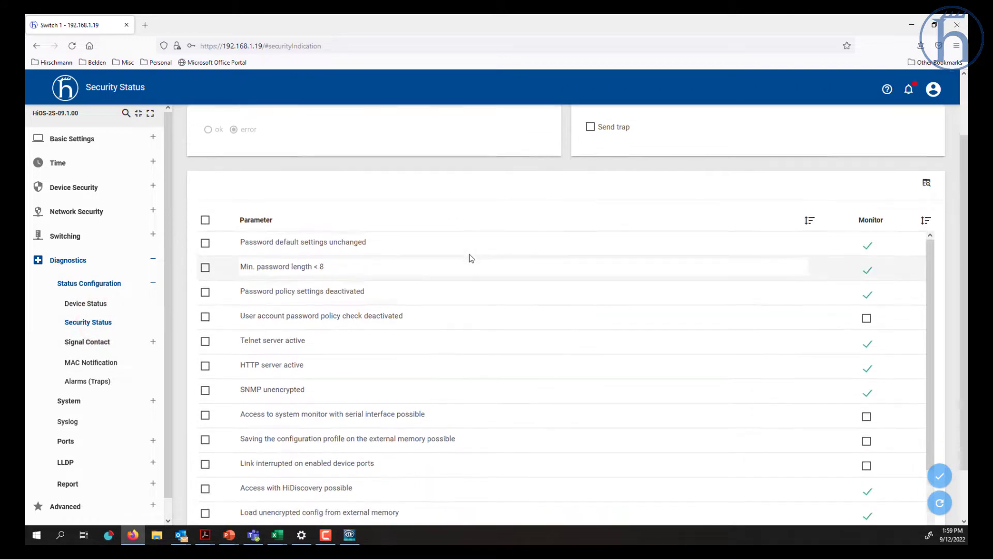
{"action": "scroll", "coordinate": [470, 255], "scroll_direction": "down", "scroll_amount": 1}
{"action": "scroll", "coordinate": [469, 255], "scroll_direction": "down", "scroll_amount": 2}
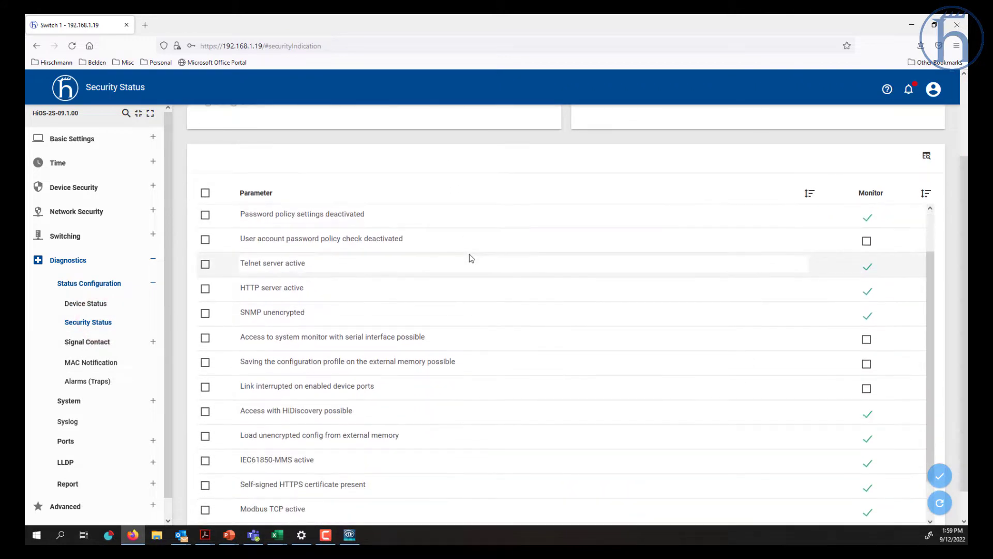
{"action": "scroll", "coordinate": [440, 303], "scroll_direction": "down", "scroll_amount": 3}
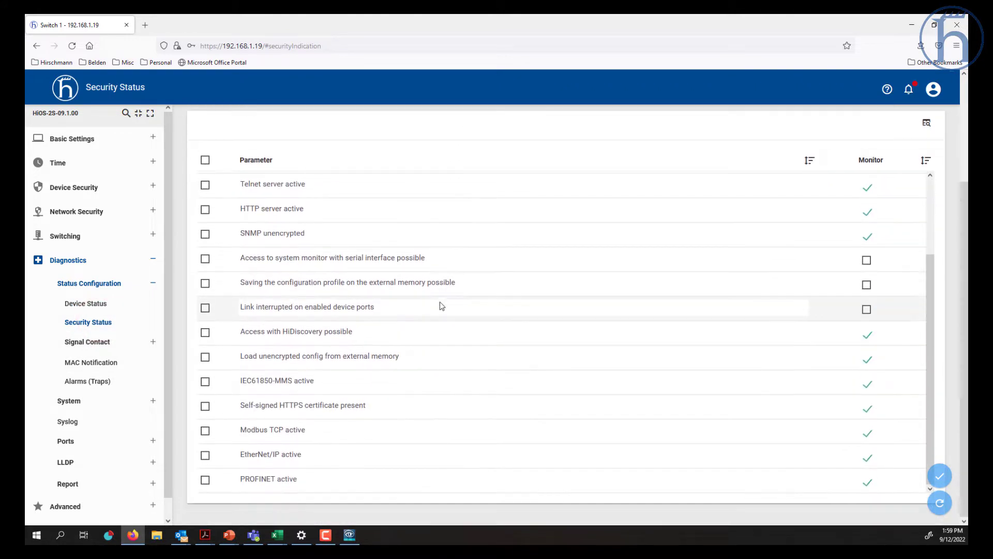
{"action": "scroll", "coordinate": [439, 302], "scroll_direction": "up", "scroll_amount": 5}
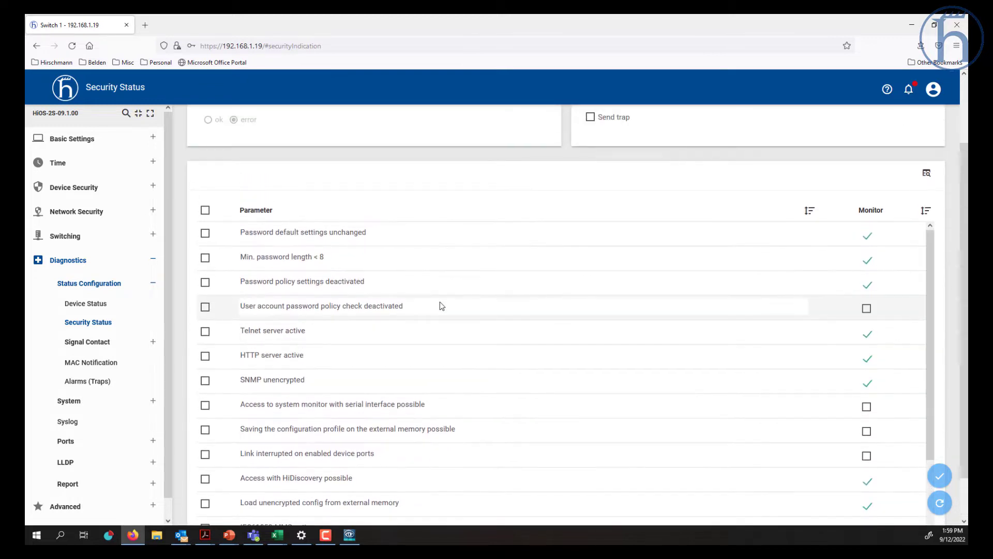
{"action": "scroll", "coordinate": [439, 302], "scroll_direction": "down", "scroll_amount": 2}
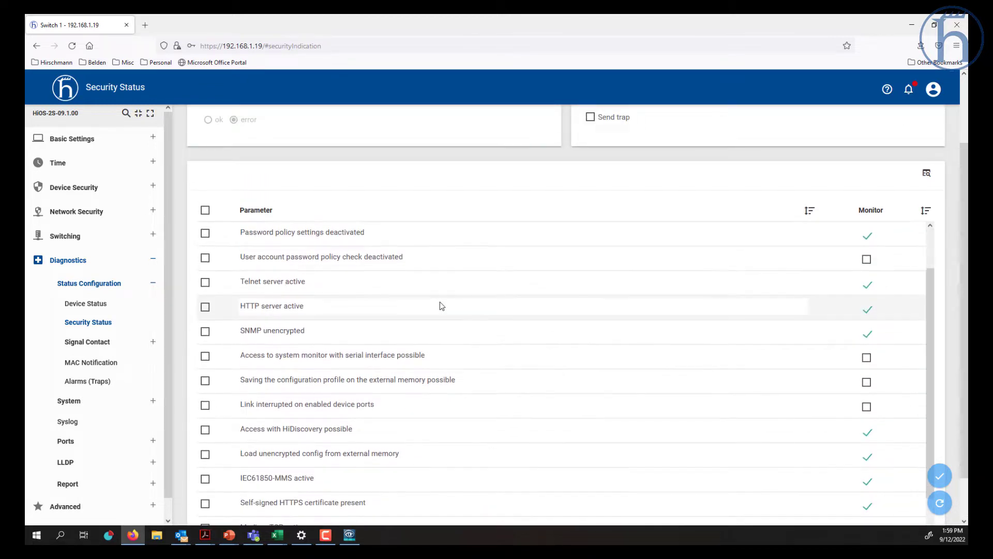
{"action": "scroll", "coordinate": [439, 302], "scroll_direction": "up", "scroll_amount": 2}
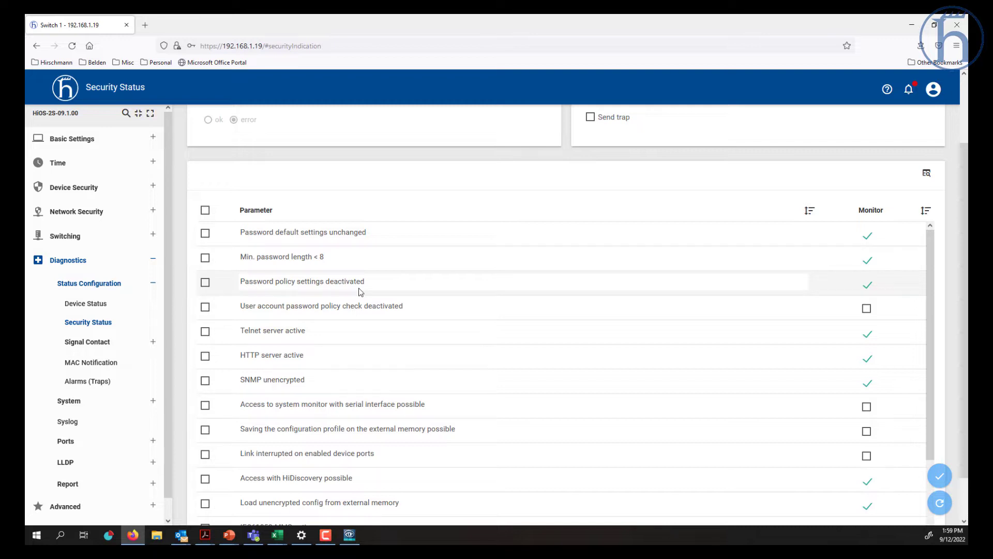
{"action": "scroll", "coordinate": [360, 291], "scroll_direction": "down", "scroll_amount": 2}
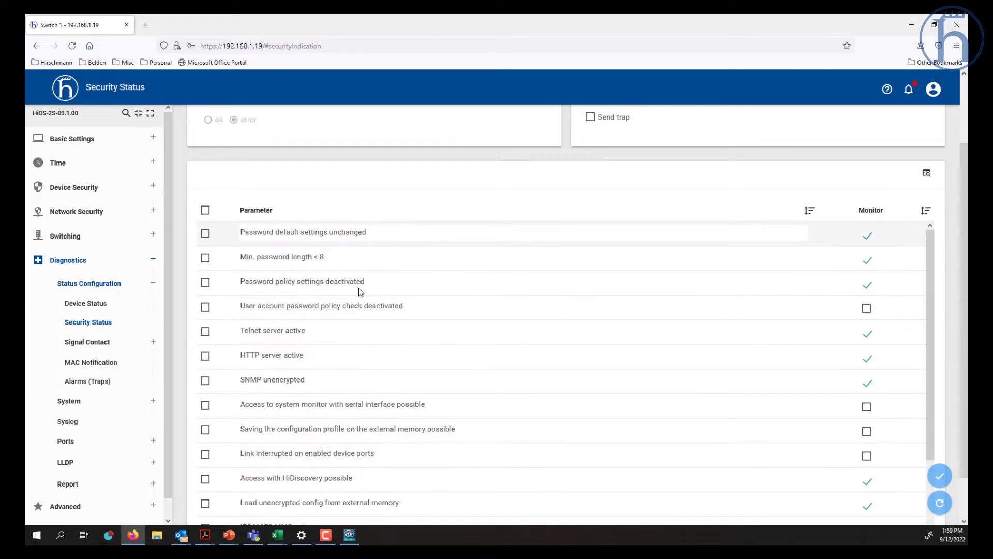
{"action": "scroll", "coordinate": [361, 292], "scroll_direction": "up", "scroll_amount": 2}
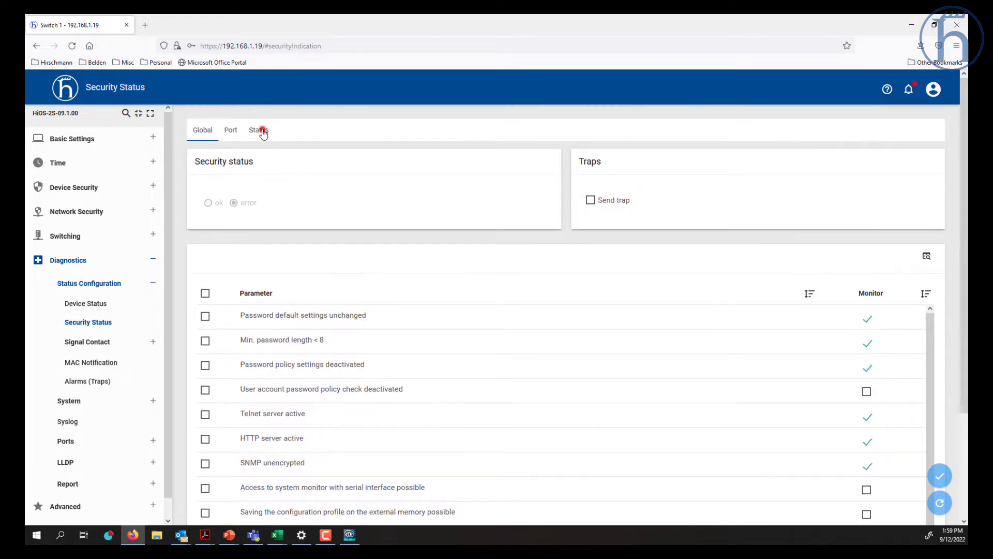
{"action": "left_click", "coordinate": [263, 133]}
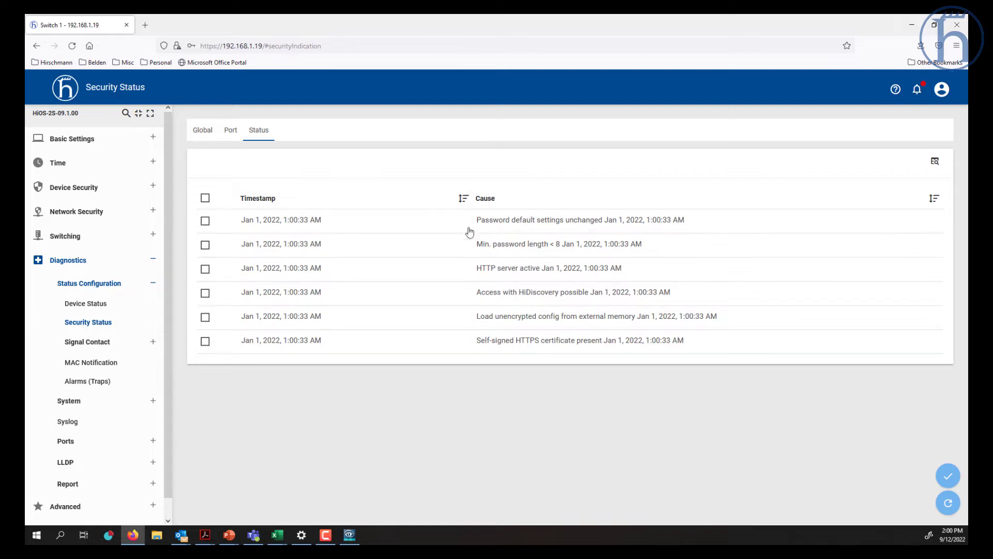
{"action": "left_click", "coordinate": [87, 342]}
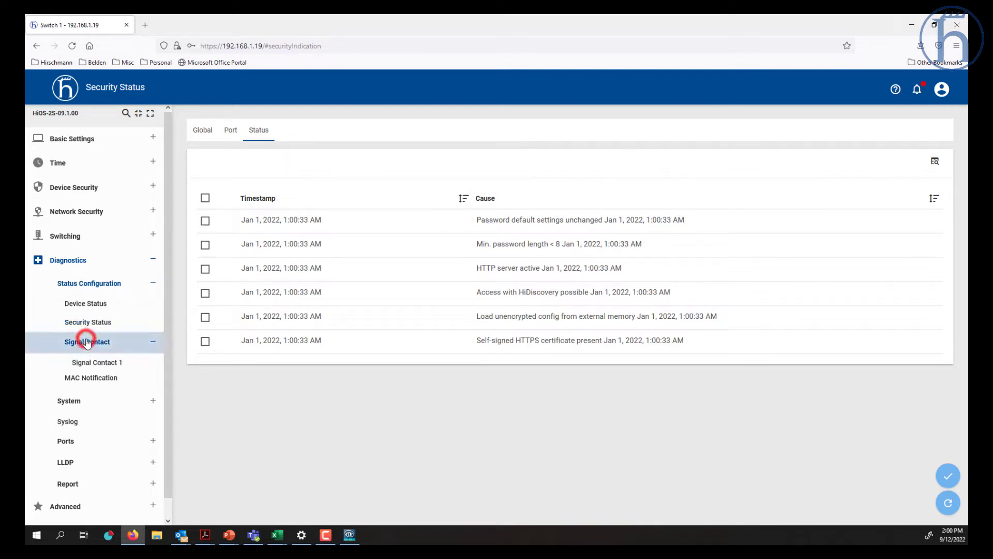
- Open Signal Contact 1 and review its status log and global settings
{"action": "left_click", "coordinate": [98, 362]}
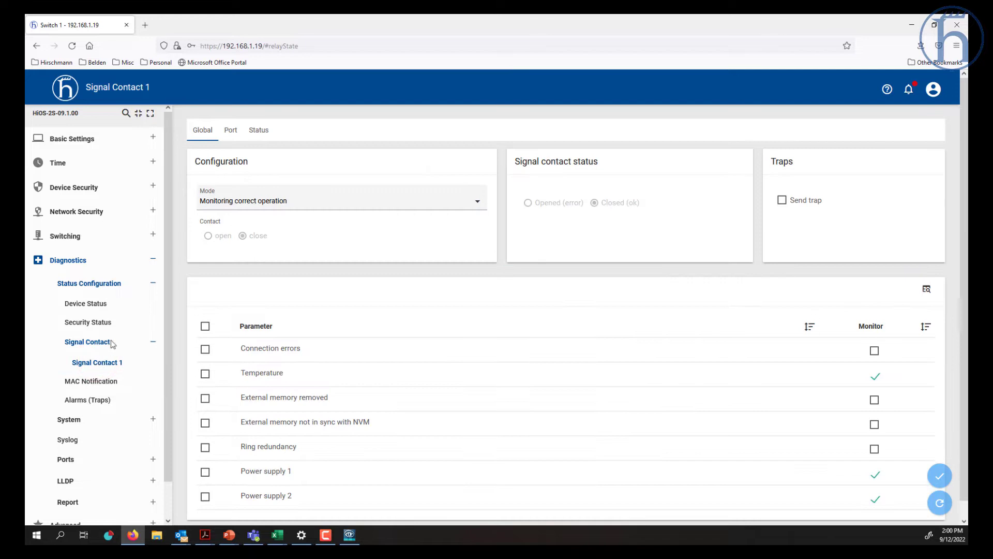
{"action": "left_click", "coordinate": [259, 131]}
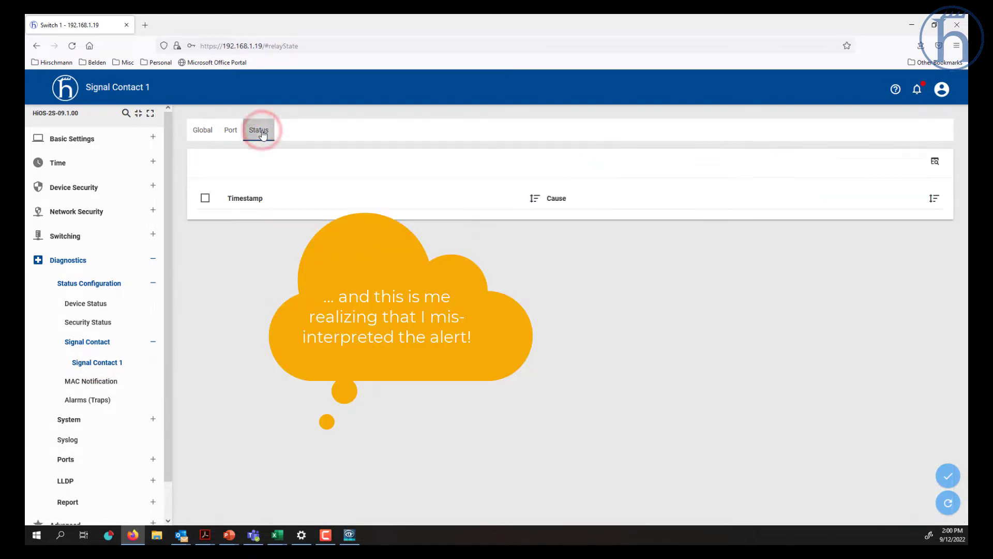
{"action": "left_click", "coordinate": [197, 129]}
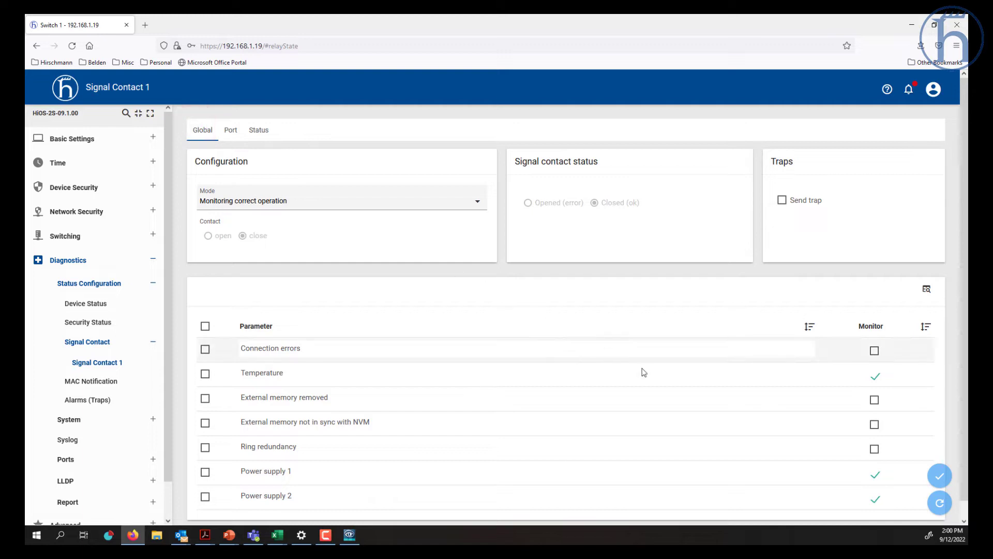
{"action": "scroll", "coordinate": [661, 382], "scroll_direction": "down", "scroll_amount": 1}
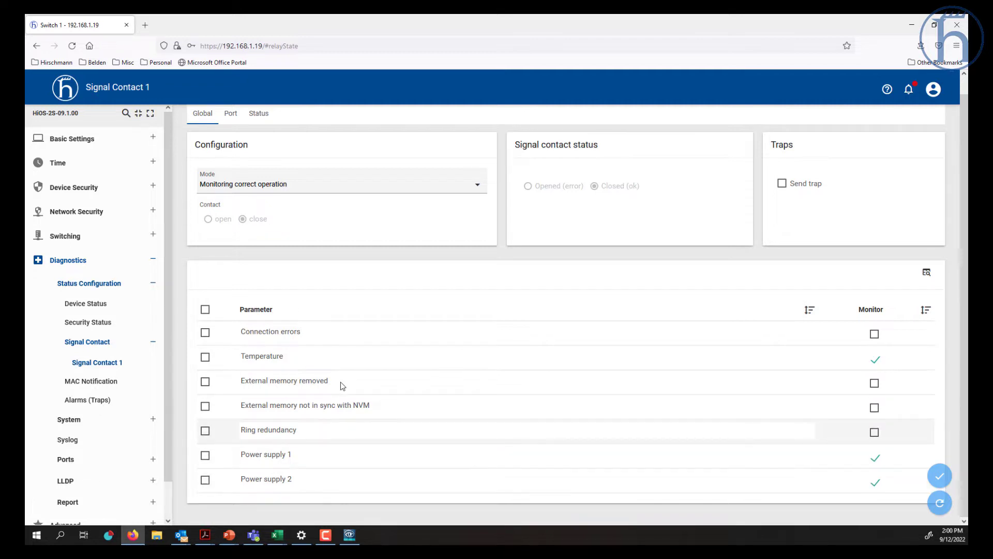
{"action": "scroll", "coordinate": [336, 378], "scroll_direction": "up", "scroll_amount": 1}
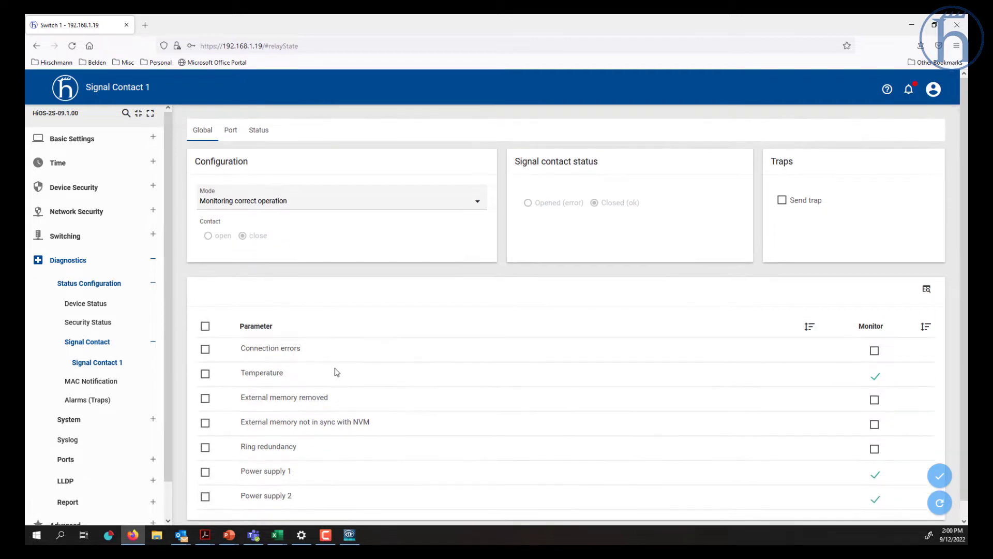
- Turn on Propagate connection error for port 1/8 and apply it
{"action": "left_click", "coordinate": [237, 134]}
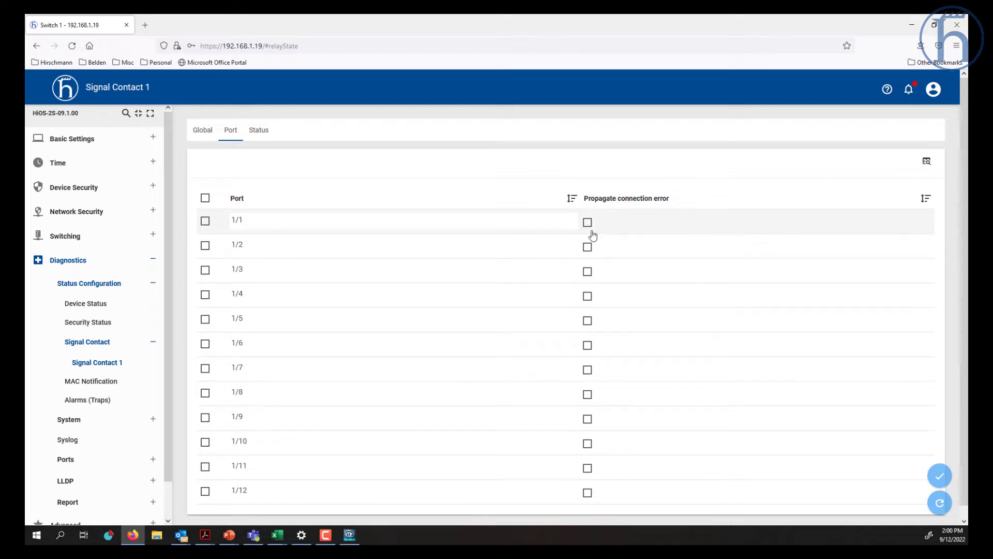
{"action": "left_click", "coordinate": [589, 395]}
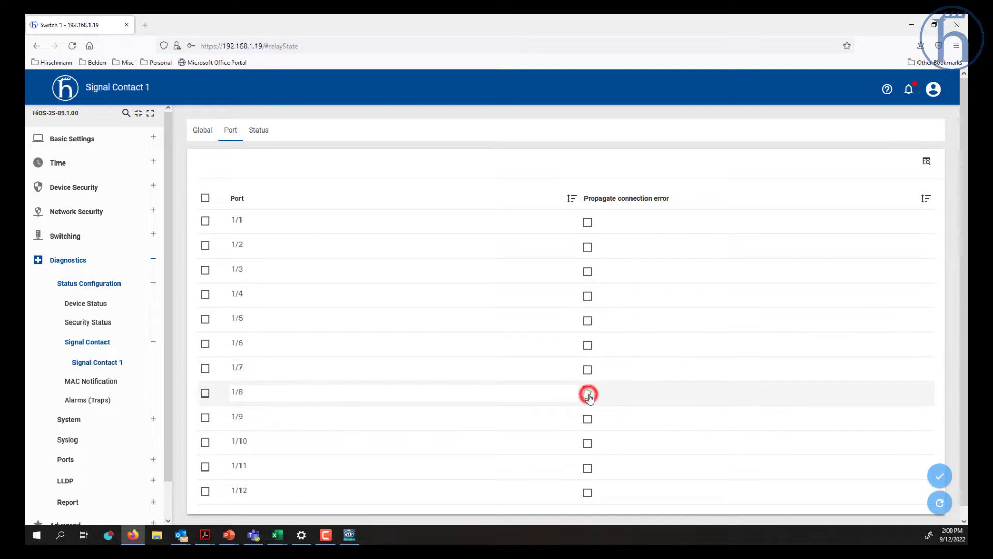
{"action": "left_click", "coordinate": [941, 477]}
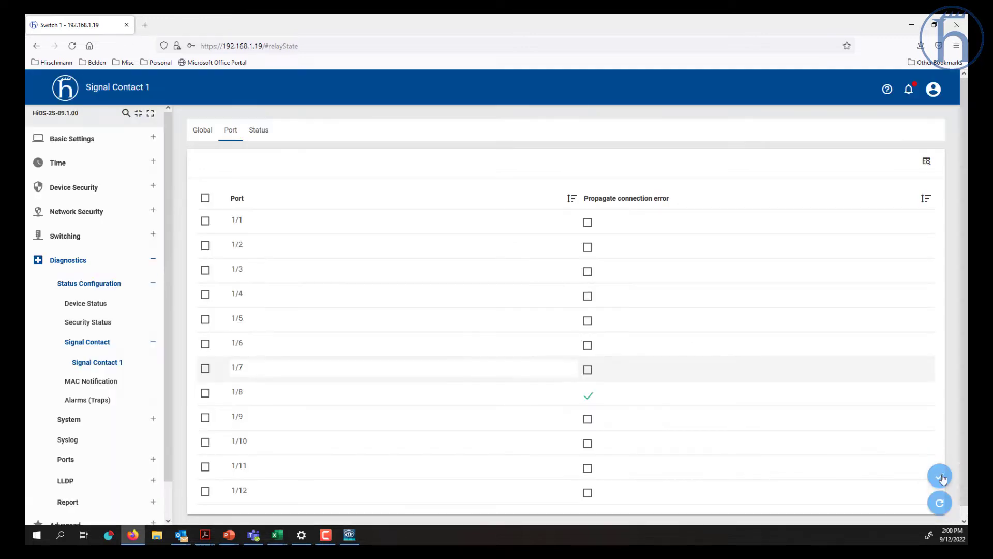
{"action": "left_click", "coordinate": [99, 345]}
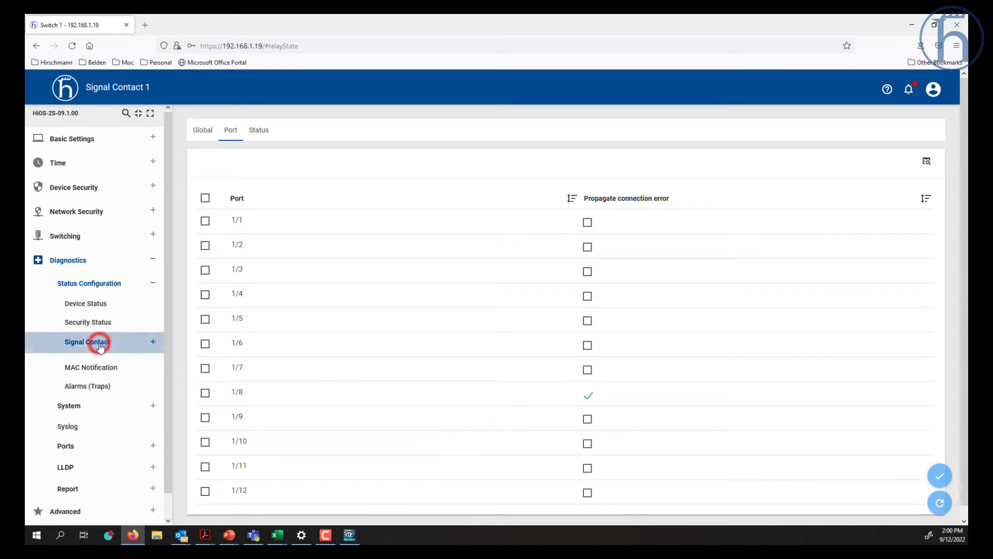
- Enable Connection errors monitoring on the Global tab, apply, and check the status log
{"action": "left_click", "coordinate": [202, 131]}
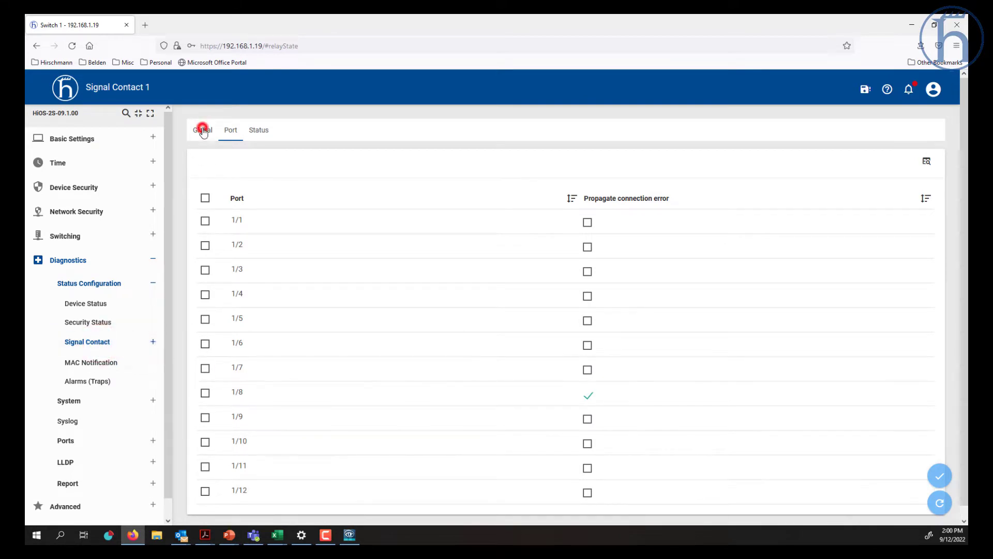
{"action": "scroll", "coordinate": [204, 132], "scroll_direction": "down", "scroll_amount": 1}
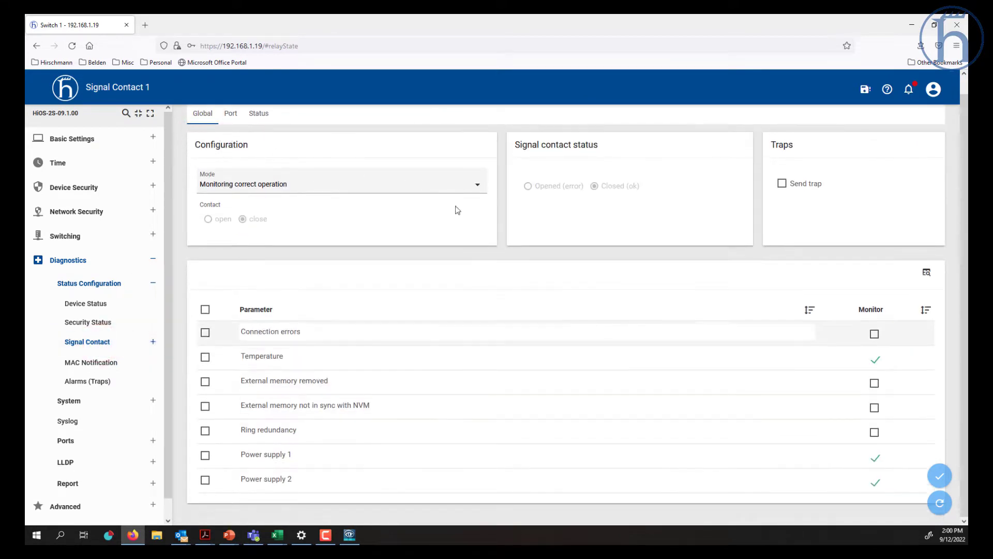
{"action": "left_click", "coordinate": [874, 335]}
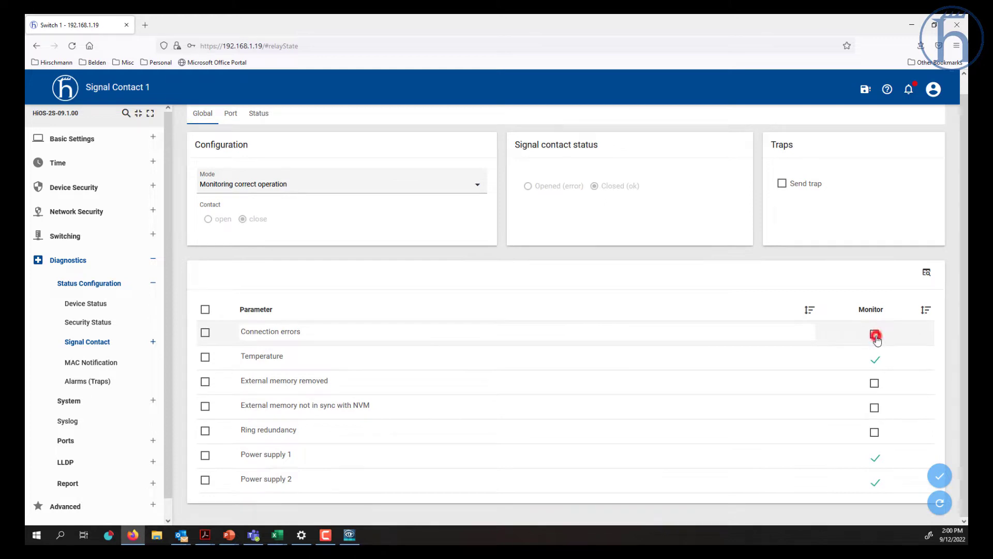
{"action": "left_click", "coordinate": [941, 475]}
{"action": "left_click", "coordinate": [260, 115]}
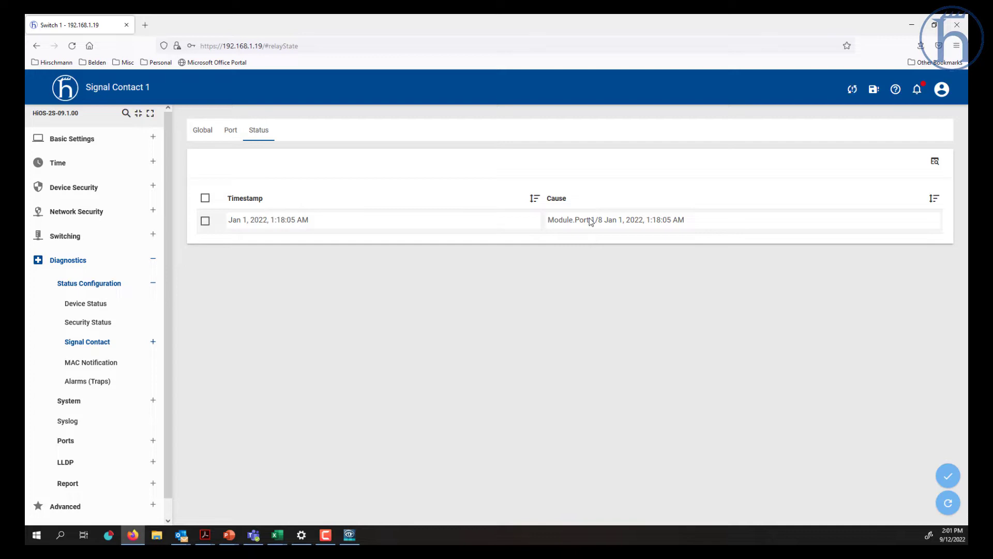
- Refresh the System overview page to update its status tiles
{"action": "left_click", "coordinate": [67, 140]}
{"action": "left_click", "coordinate": [78, 161]}
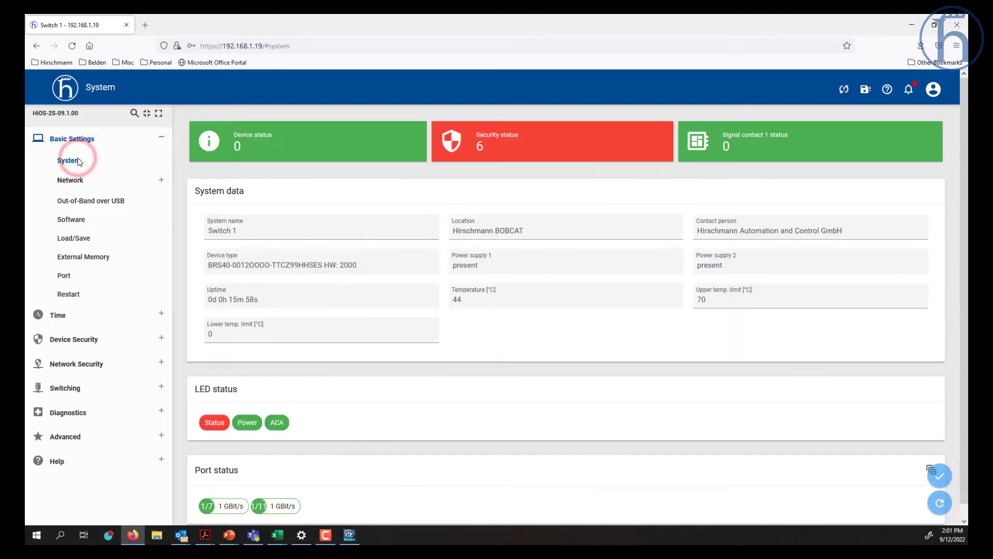
{"action": "left_click", "coordinate": [940, 503]}
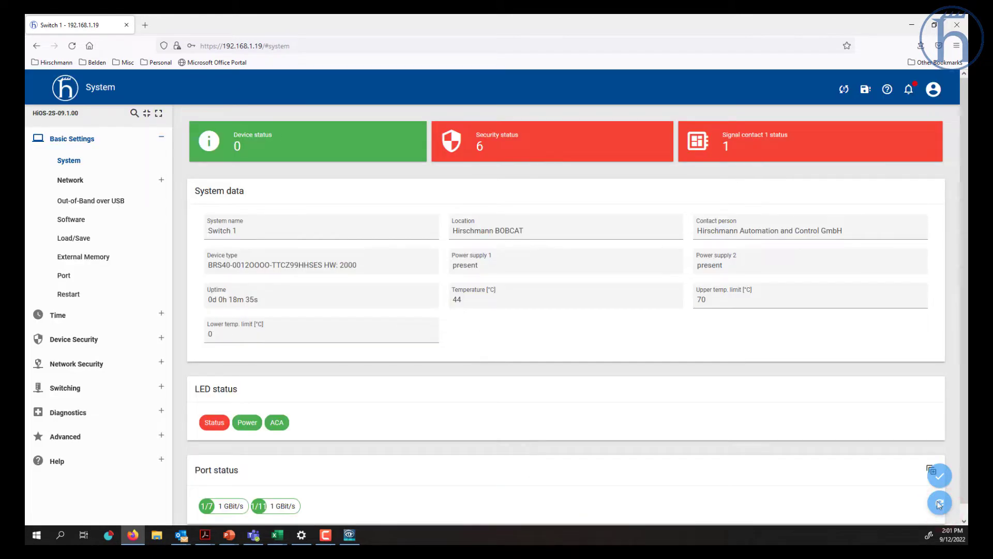
{"action": "mouse_move", "coordinate": [724, 149]}
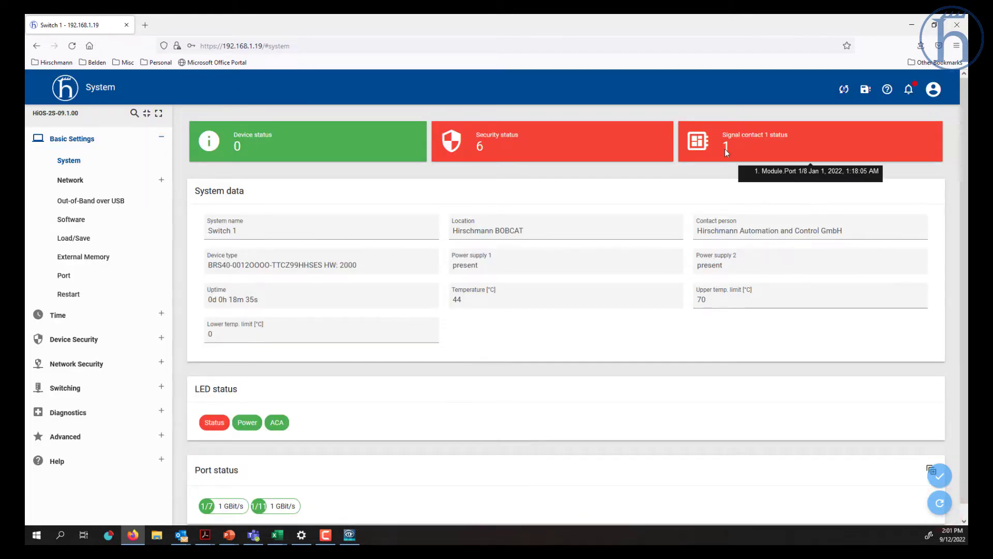
- Uncheck Connection errors monitoring for Signal Contact 1, apply, and show Alarms (Traps)
{"action": "left_click", "coordinate": [56, 412]}
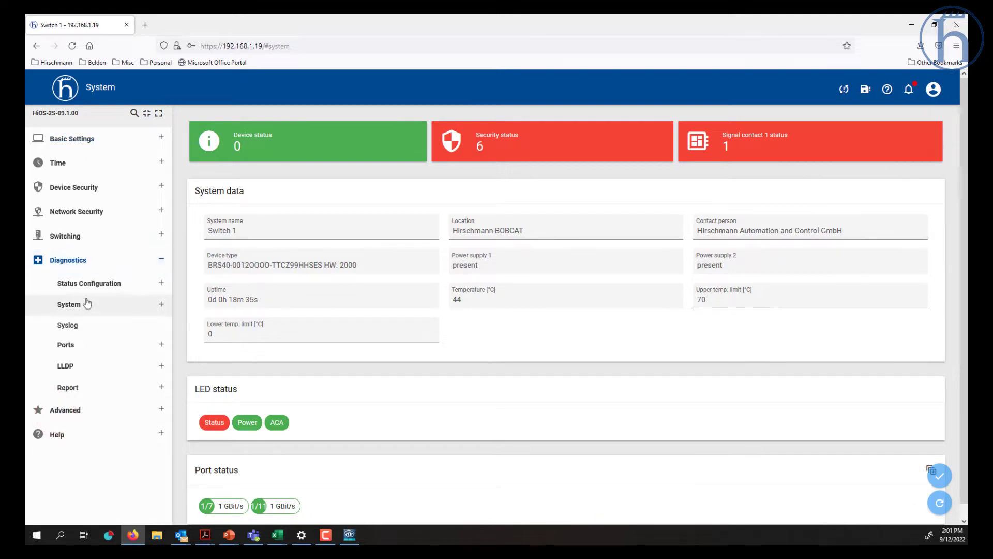
{"action": "left_click", "coordinate": [89, 284]}
{"action": "left_click", "coordinate": [87, 342]}
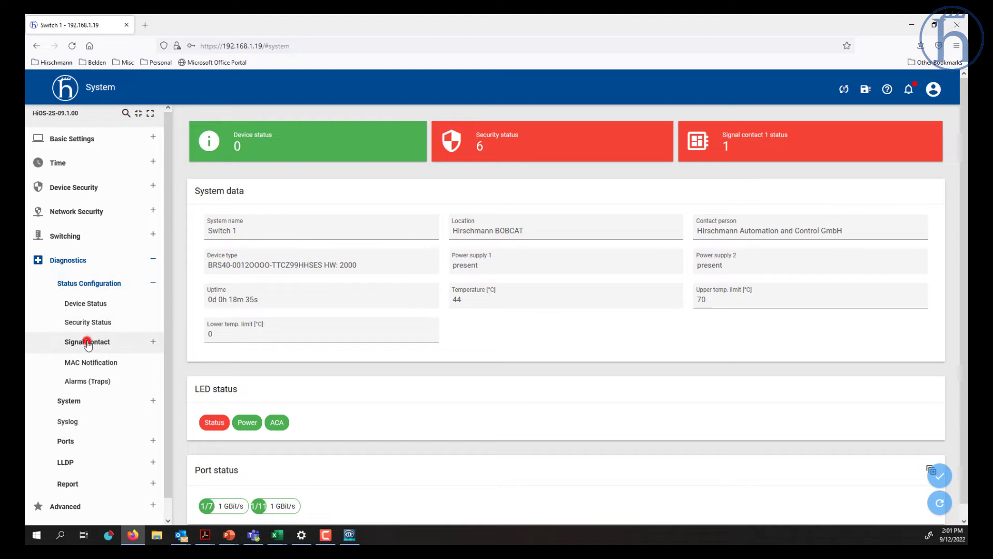
{"action": "left_click", "coordinate": [93, 362]}
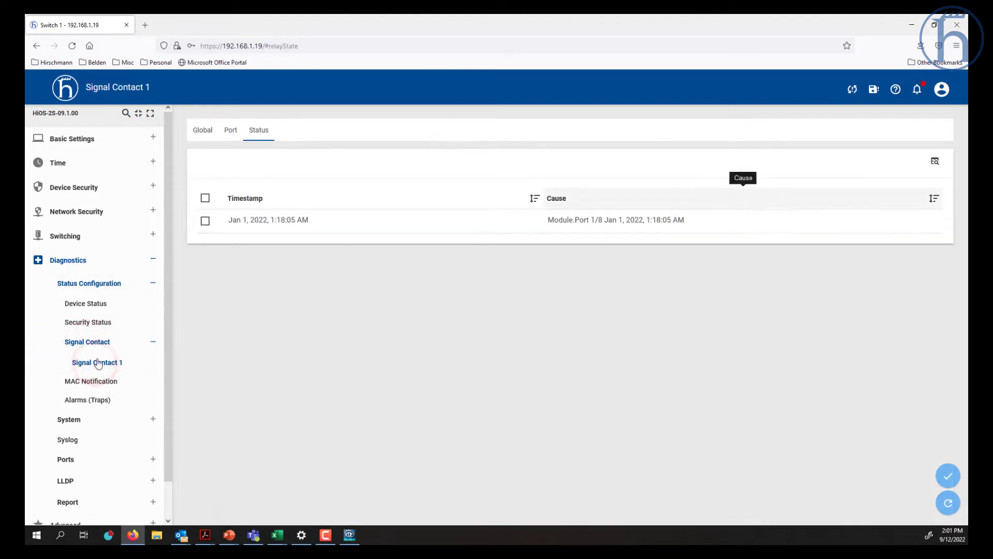
{"action": "left_click", "coordinate": [202, 129]}
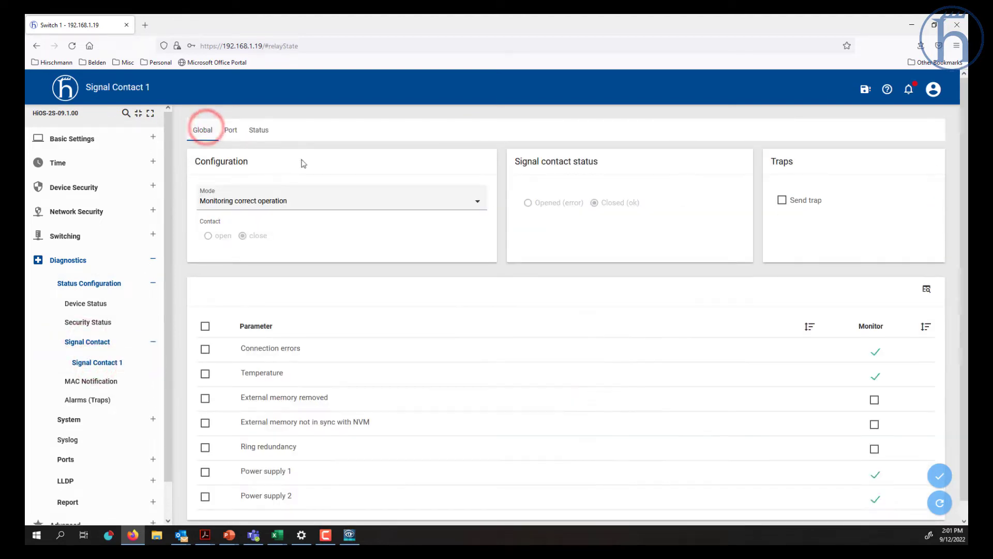
{"action": "left_click", "coordinate": [875, 352]}
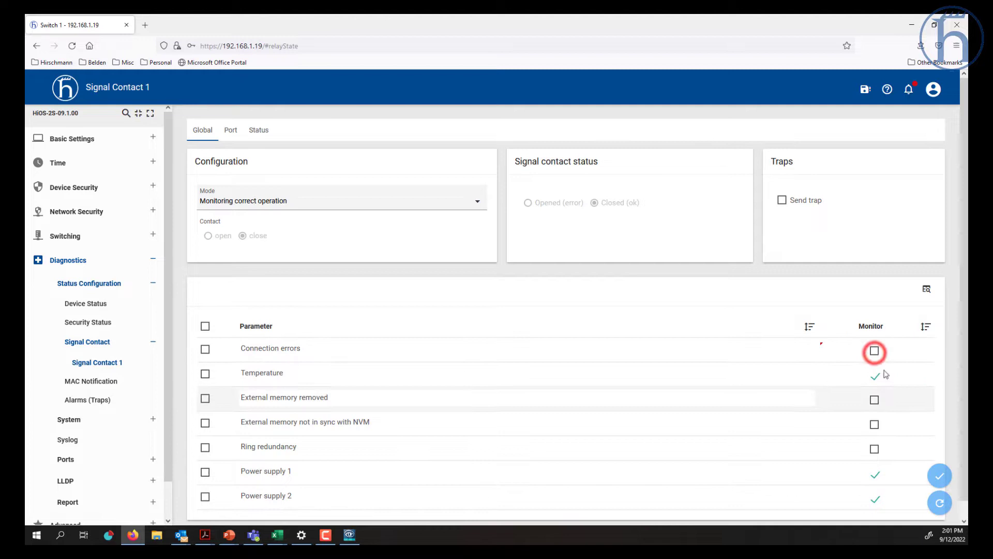
{"action": "left_click", "coordinate": [940, 475]}
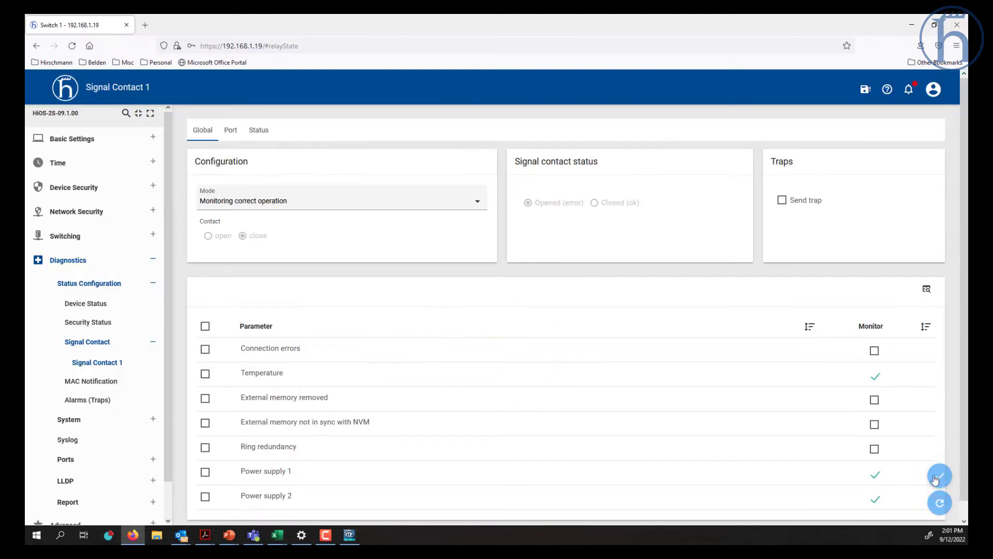
{"action": "left_click", "coordinate": [108, 400]}
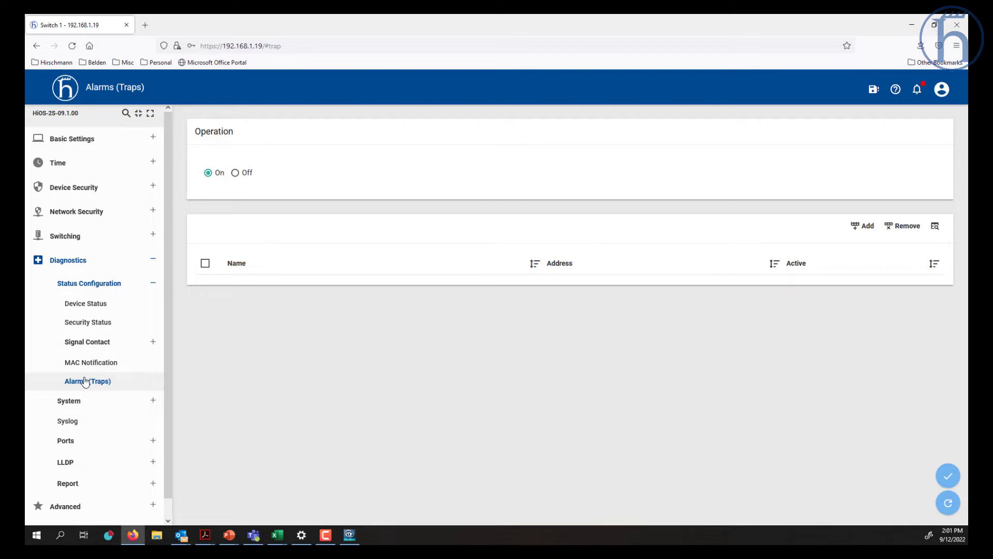
{"action": "left_click", "coordinate": [76, 420]}
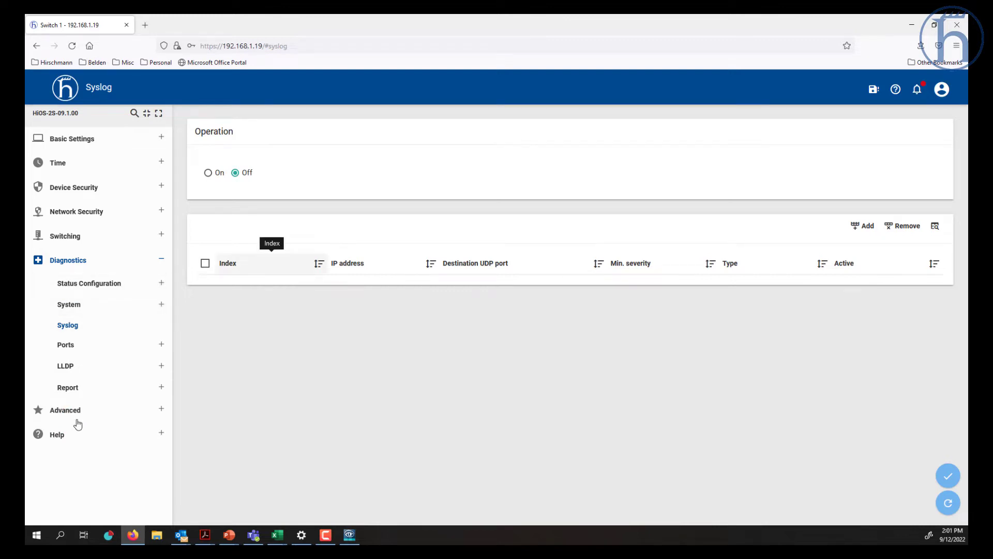
{"action": "left_click", "coordinate": [76, 305]}
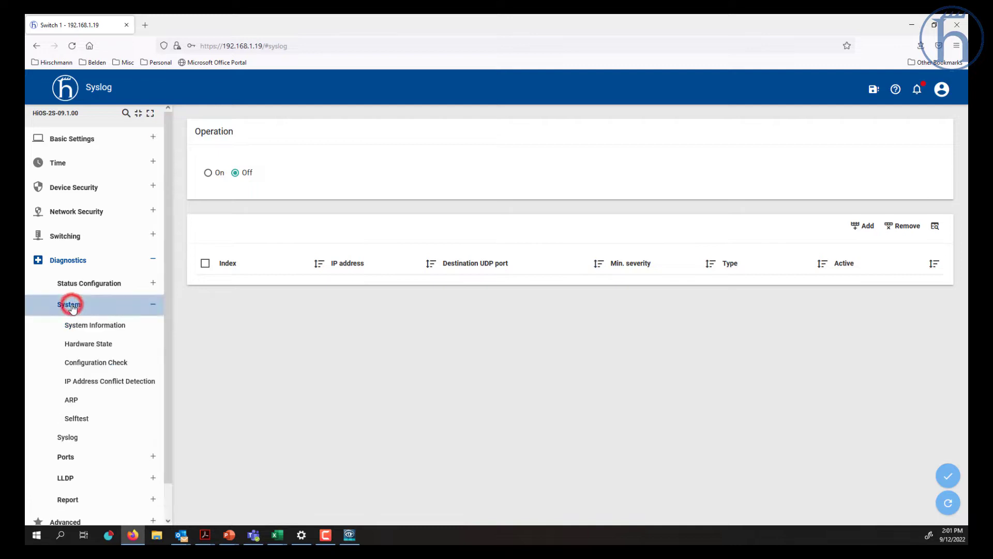
{"action": "left_click", "coordinate": [103, 281]}
{"action": "left_click", "coordinate": [95, 383]}
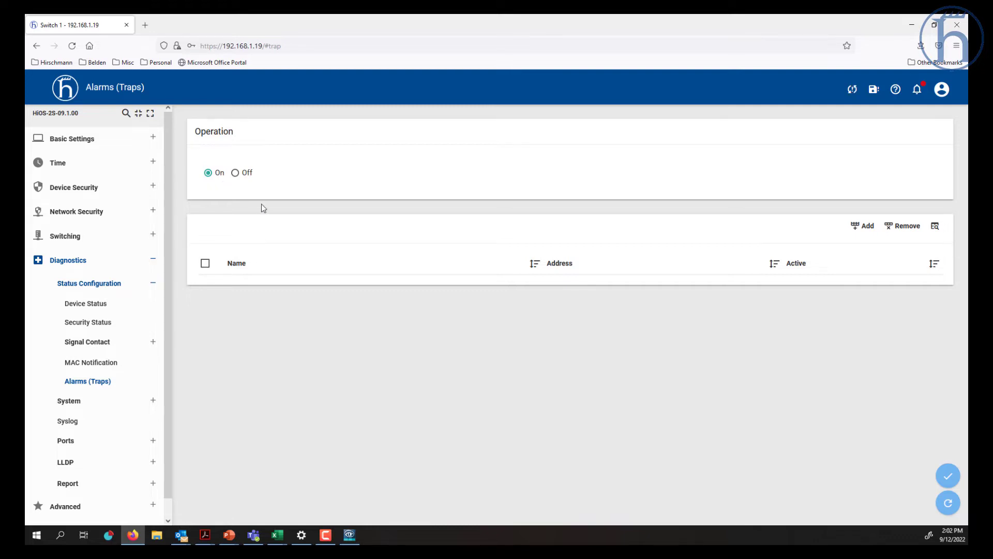
- Look through the System Information, Hardware State, ARP and Syslog pages
{"action": "left_click", "coordinate": [84, 401]}
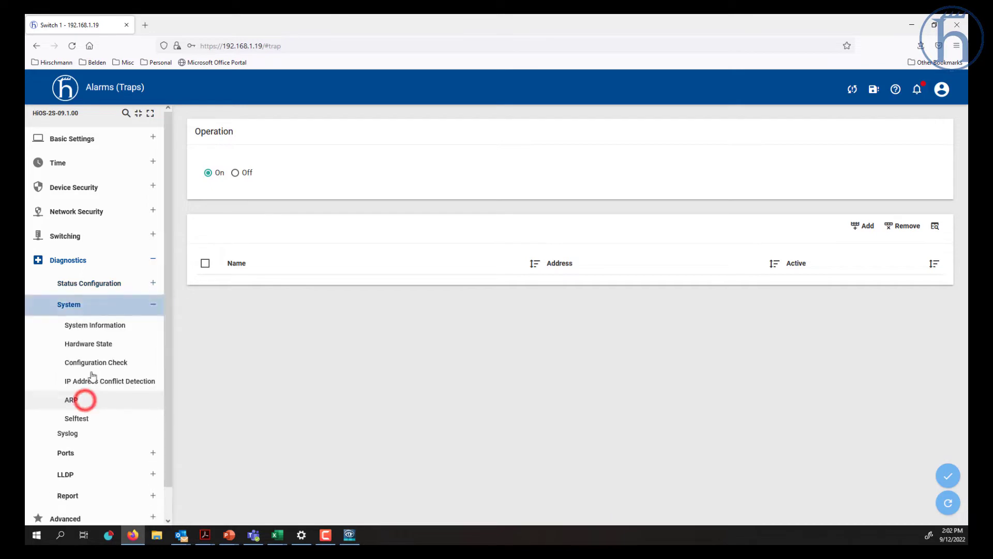
{"action": "left_click", "coordinate": [95, 325]}
{"action": "left_click", "coordinate": [87, 344]}
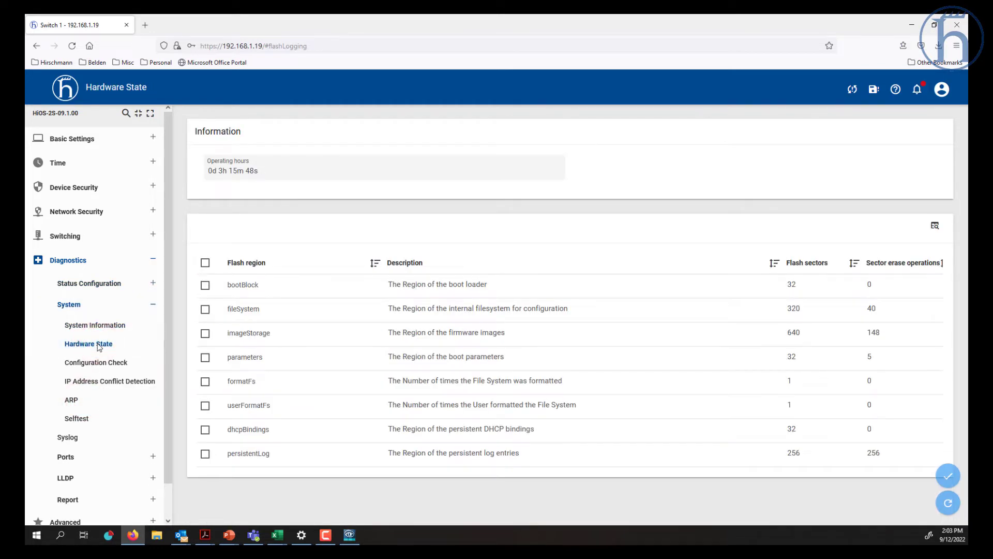
{"action": "left_click", "coordinate": [80, 402]}
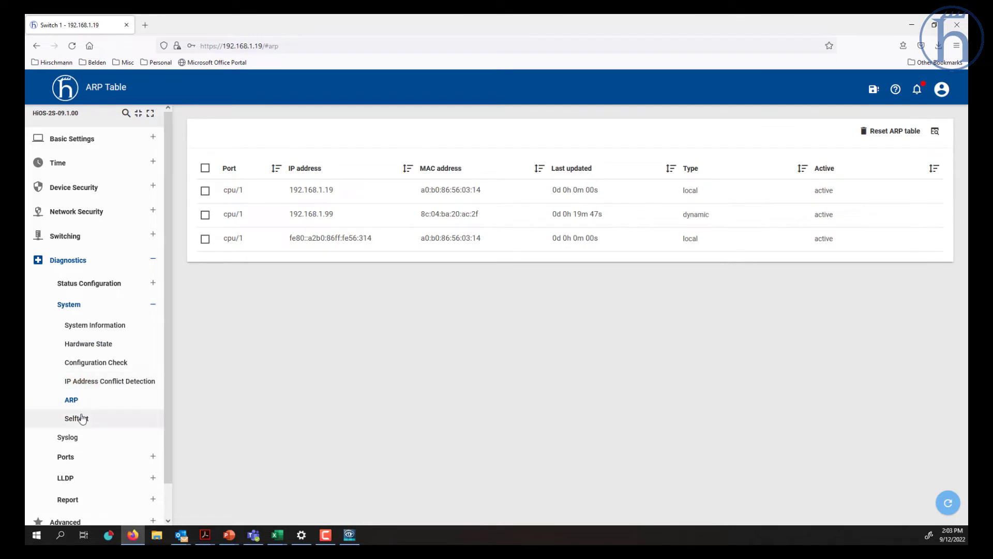
{"action": "left_click", "coordinate": [70, 437]}
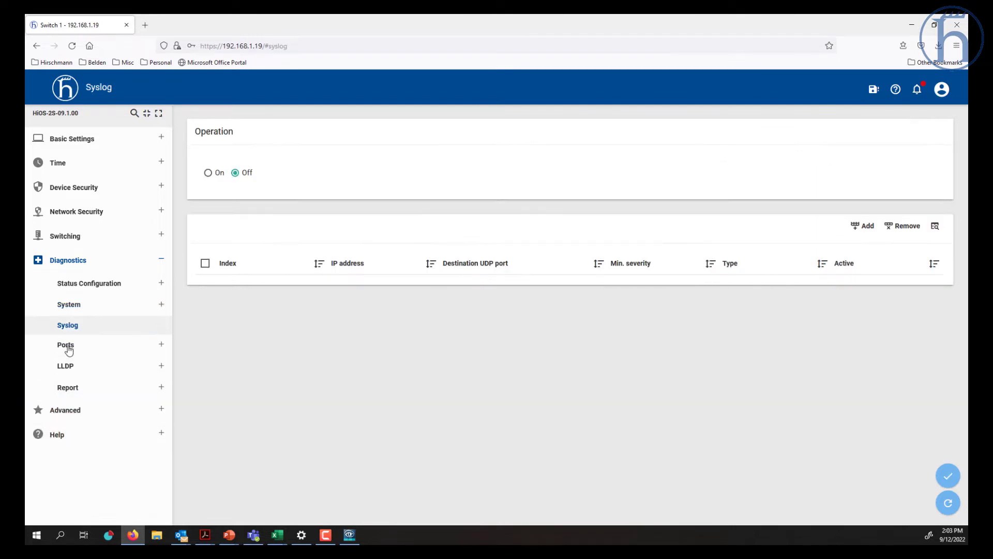
- Load the SFP table showing port 1/1's M-FAST SFP-MM module readings and scroll across it
{"action": "left_click", "coordinate": [69, 350]}
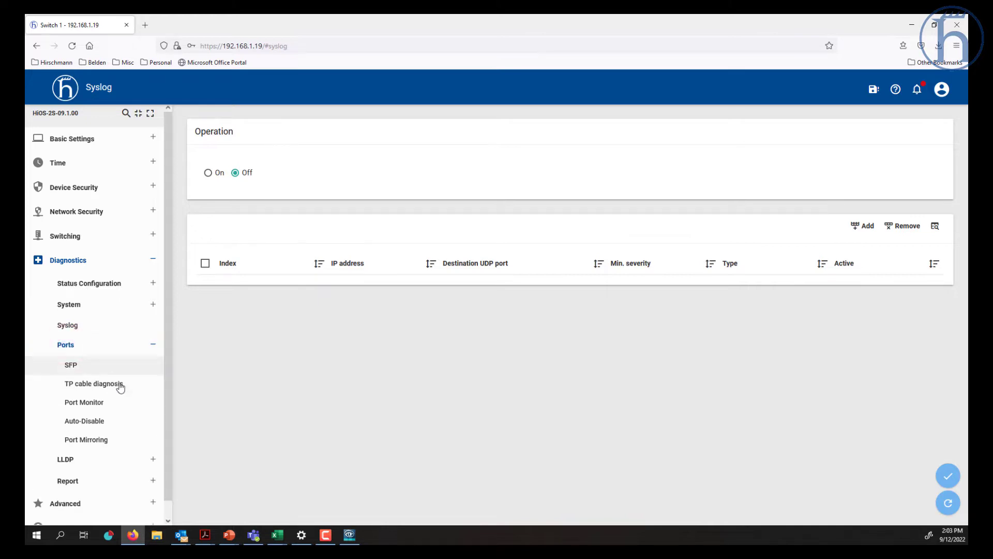
{"action": "left_click", "coordinate": [88, 365]}
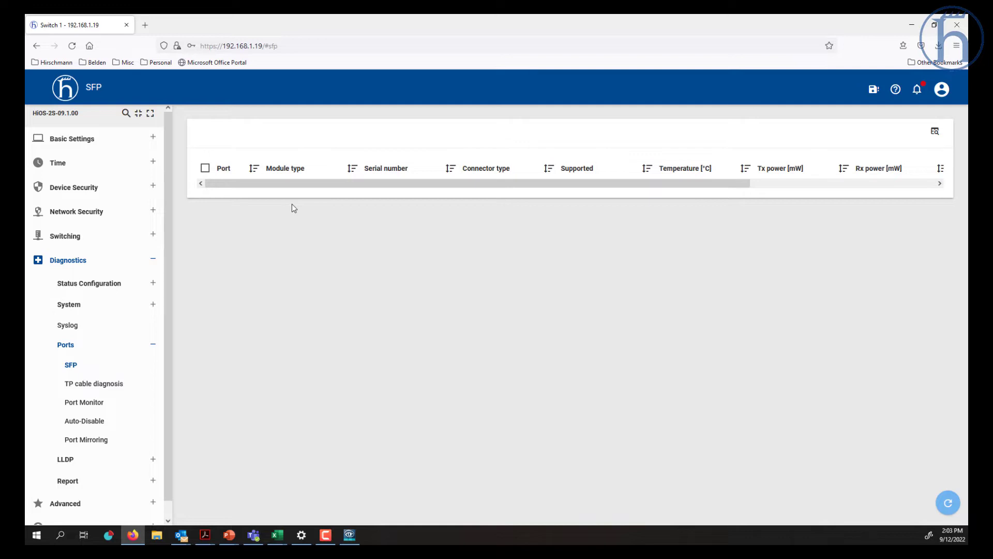
{"action": "left_click", "coordinate": [947, 505]}
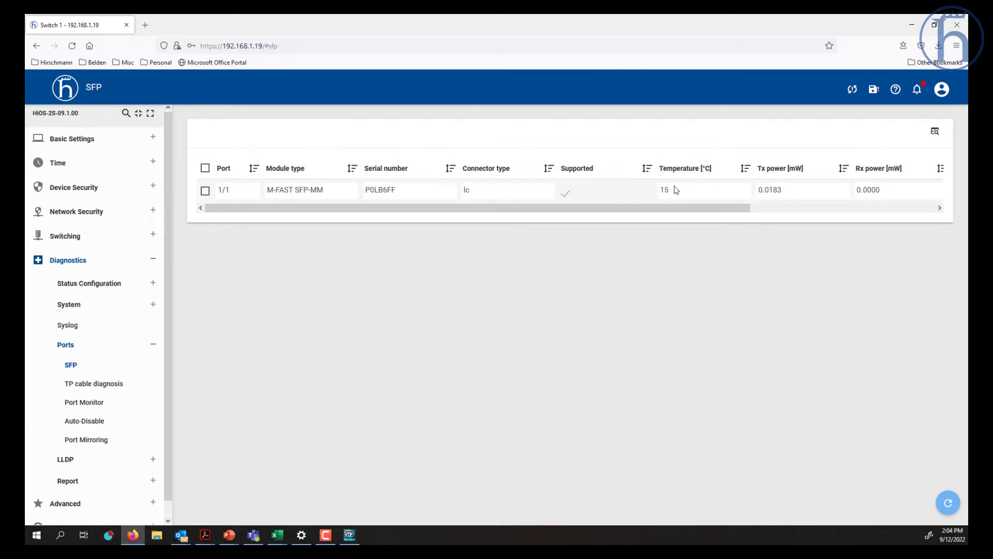
{"action": "left_click_drag", "start_coordinate": [737, 207], "coordinate": [905, 233]}
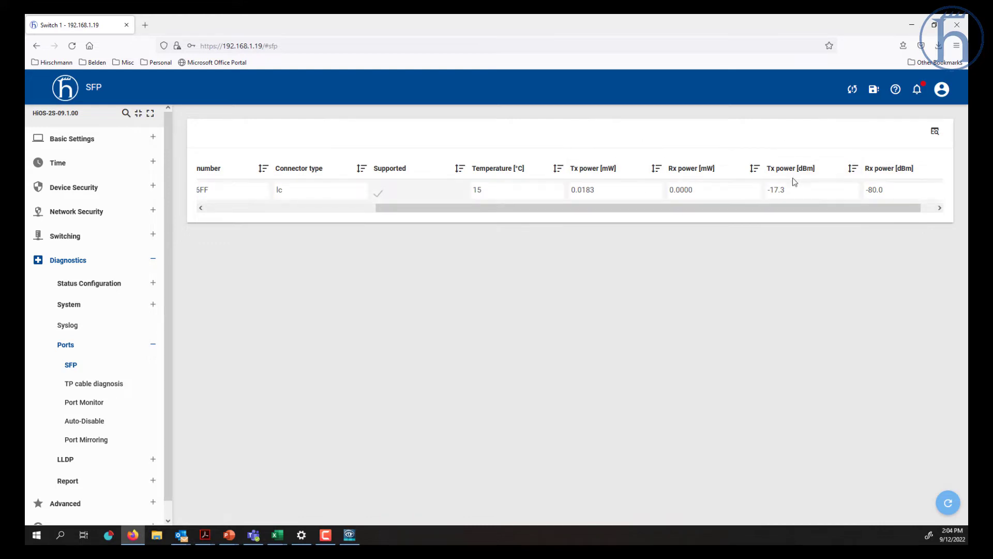
{"action": "left_click_drag", "start_coordinate": [784, 208], "coordinate": [309, 202]}
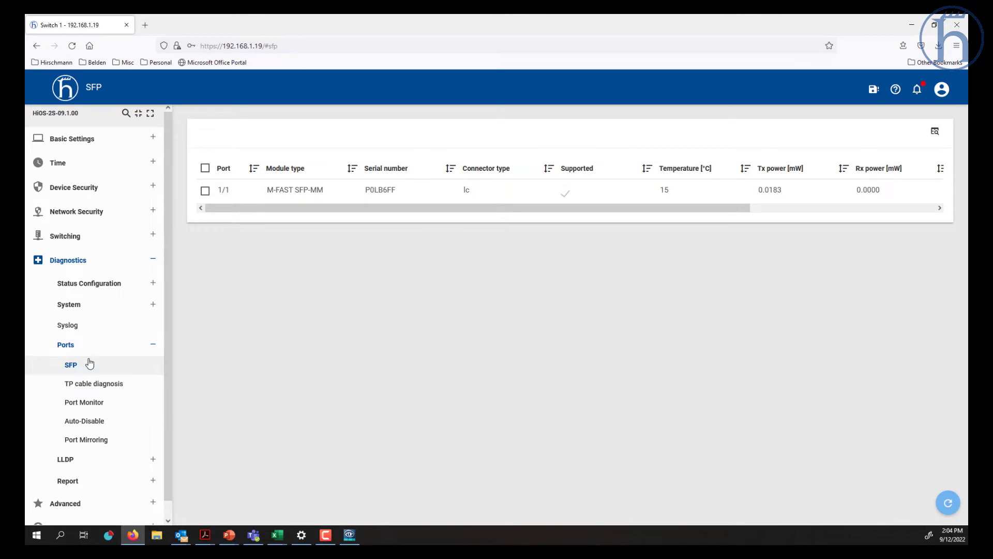
- Browse the TP cable diagnosis, Port Monitor and Port Mirroring pages
{"action": "left_click", "coordinate": [87, 387]}
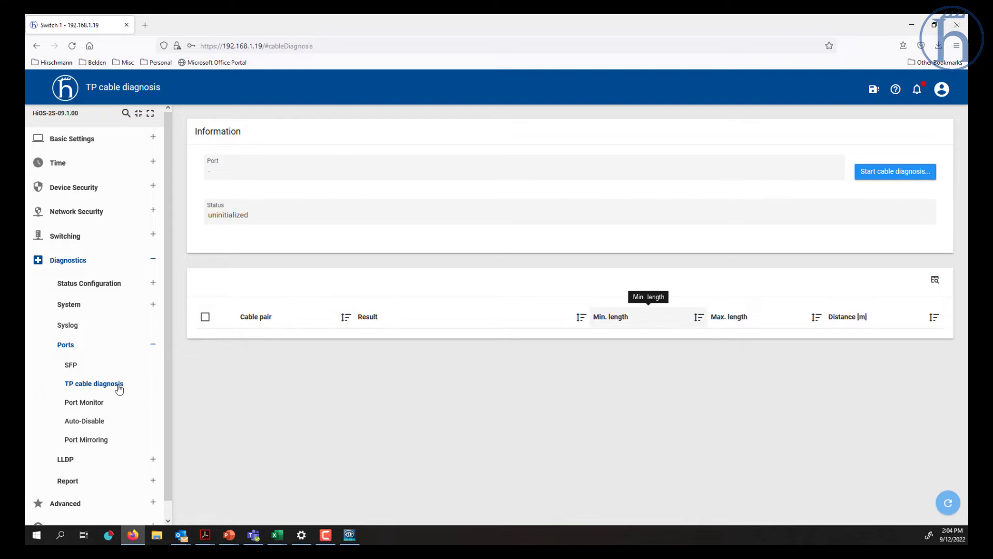
{"action": "left_click", "coordinate": [95, 404]}
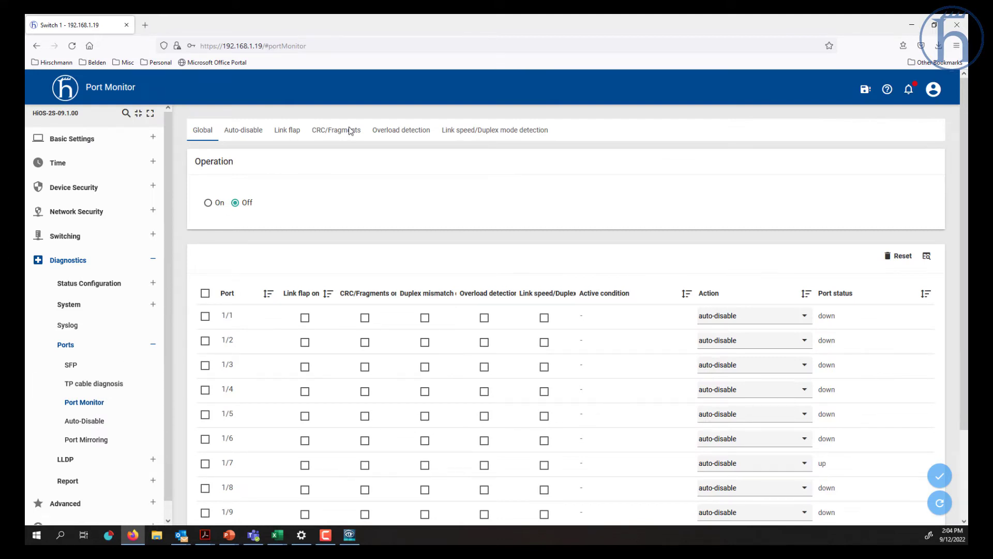
{"action": "left_click", "coordinate": [102, 440]}
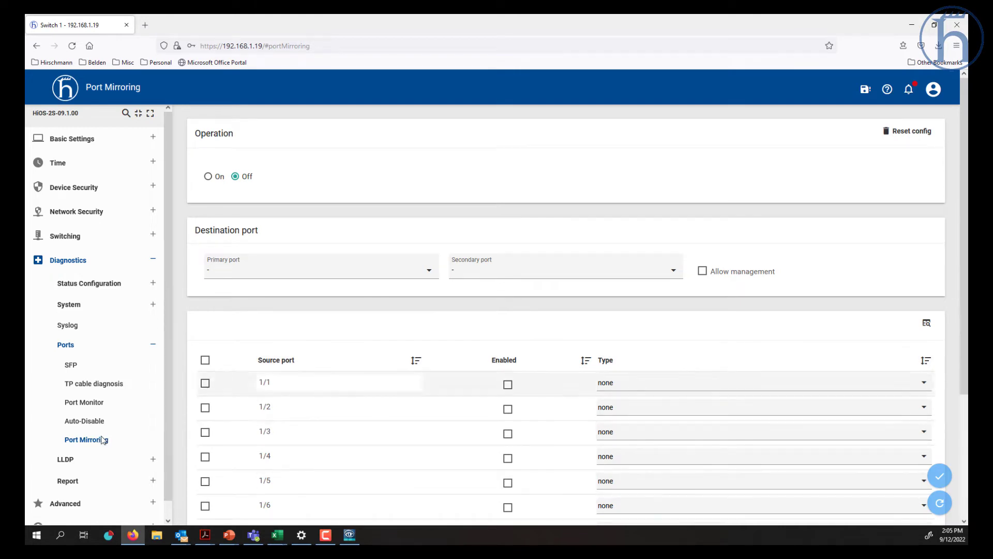
- Open LLDP Configuration, then Topology Discovery listing the neighbours on ports 1/11 and 1/7
{"action": "left_click", "coordinate": [81, 460]}
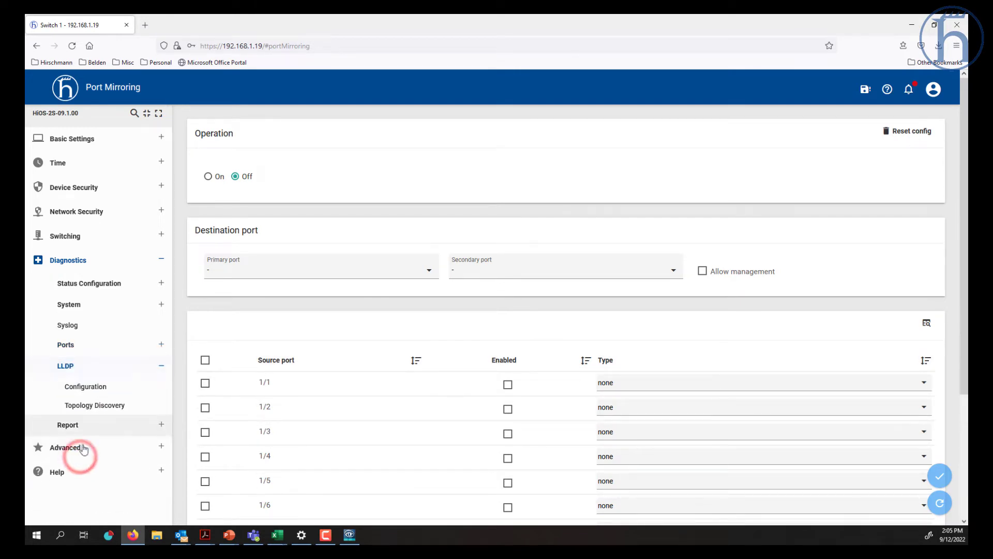
{"action": "left_click", "coordinate": [94, 389]}
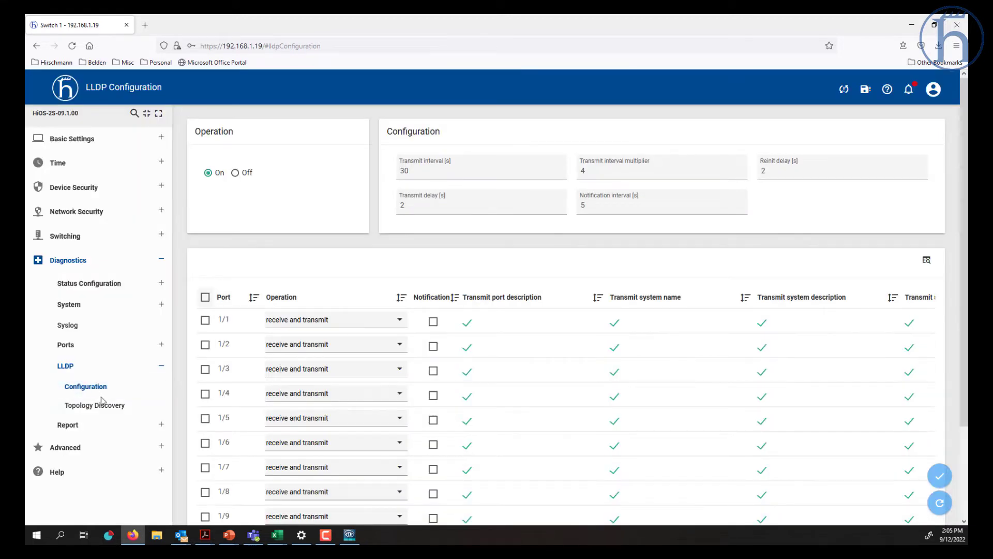
{"action": "left_click", "coordinate": [105, 405]}
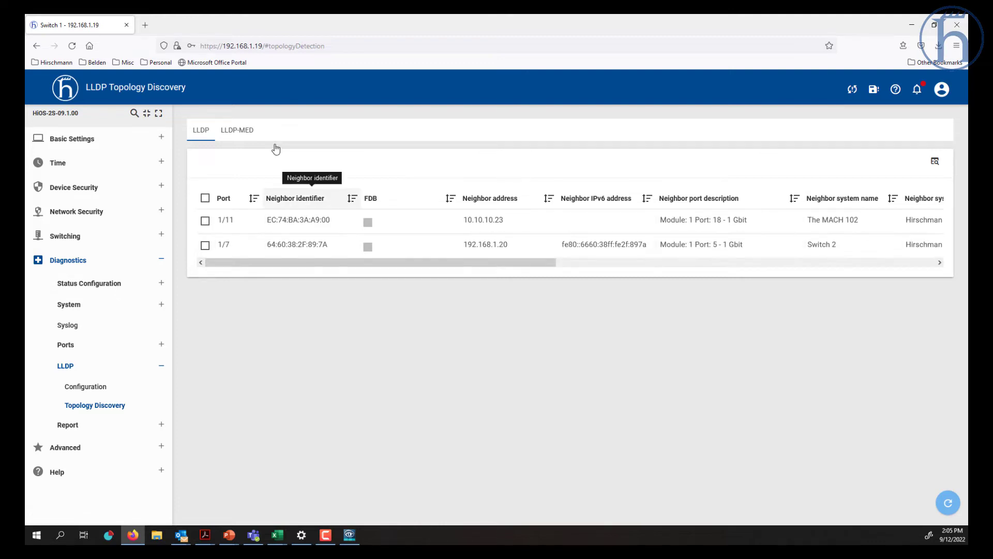
- Open Report Global, download the support information, and open 192.168.1.19_Switch 1.zip
{"action": "left_click", "coordinate": [76, 431]}
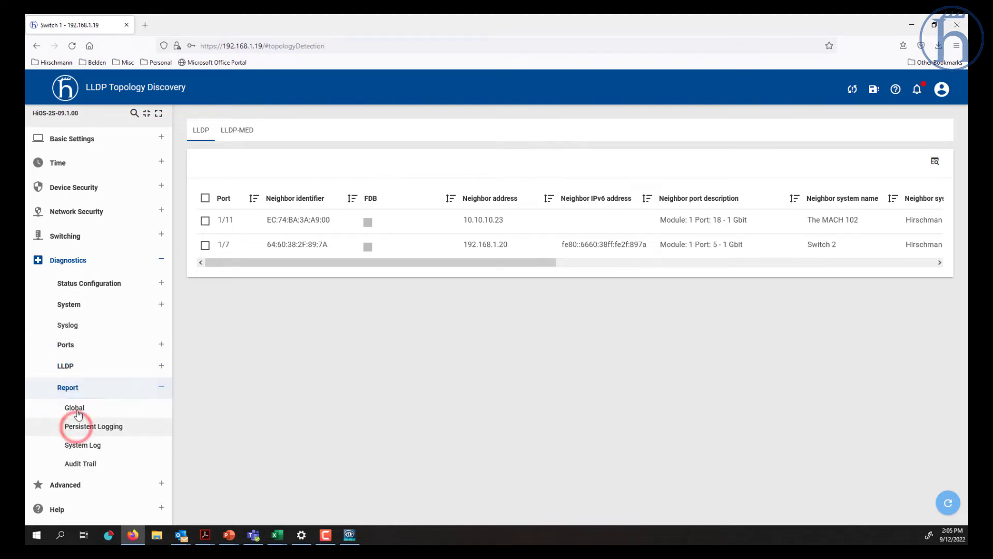
{"action": "left_click", "coordinate": [75, 409]}
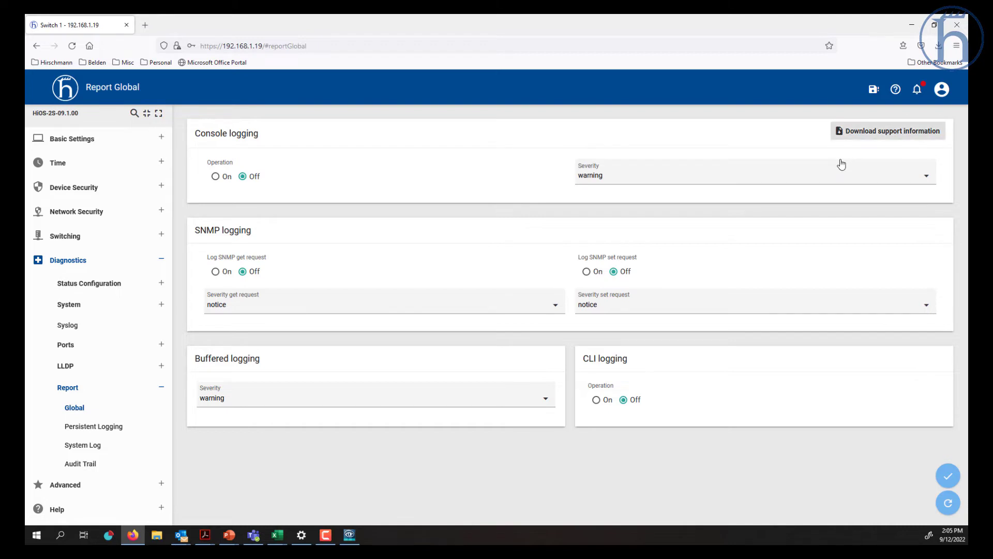
{"action": "left_click", "coordinate": [857, 129]}
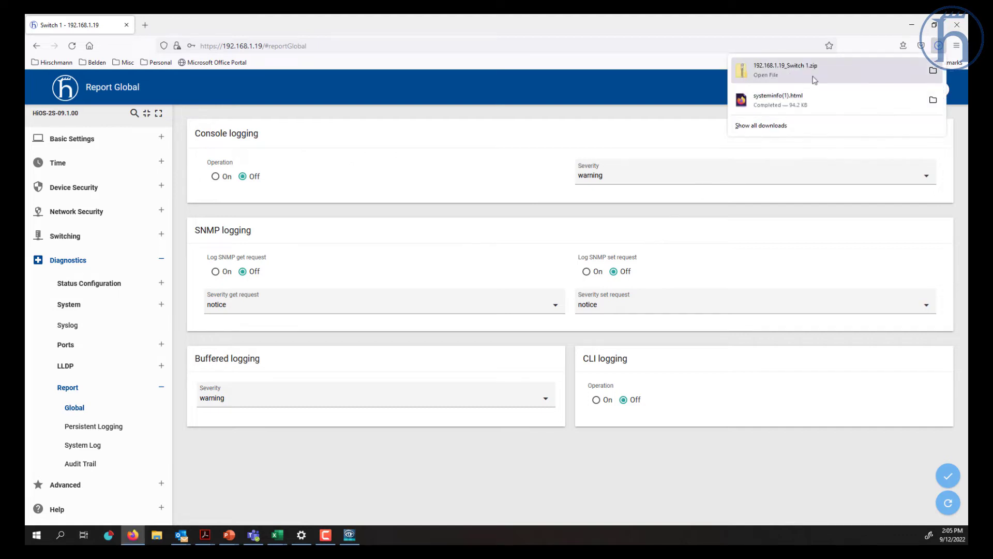
{"action": "left_click", "coordinate": [819, 72]}
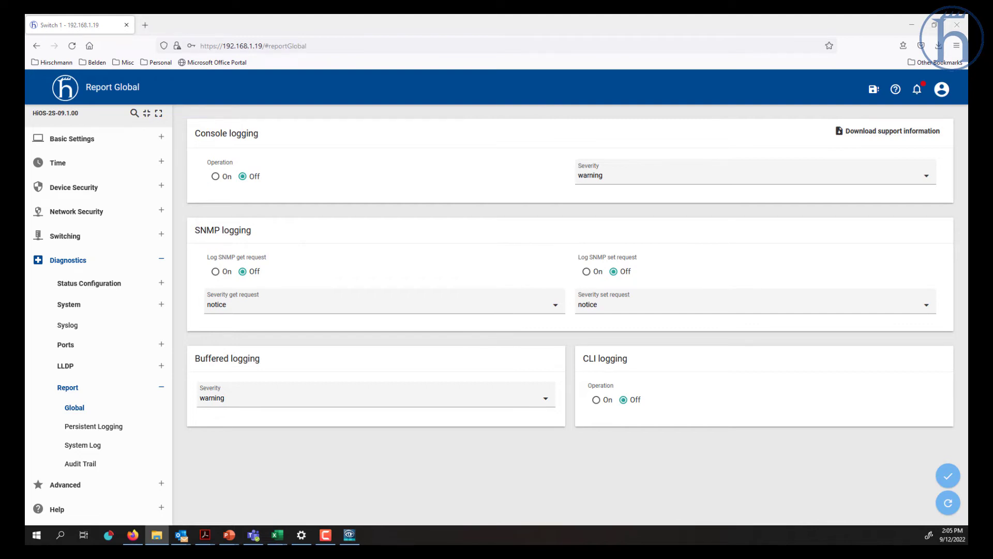
- Bring the zip archive window into view and close it
{"action": "left_click_drag", "start_coordinate": [25, 124], "coordinate": [581, 90]}
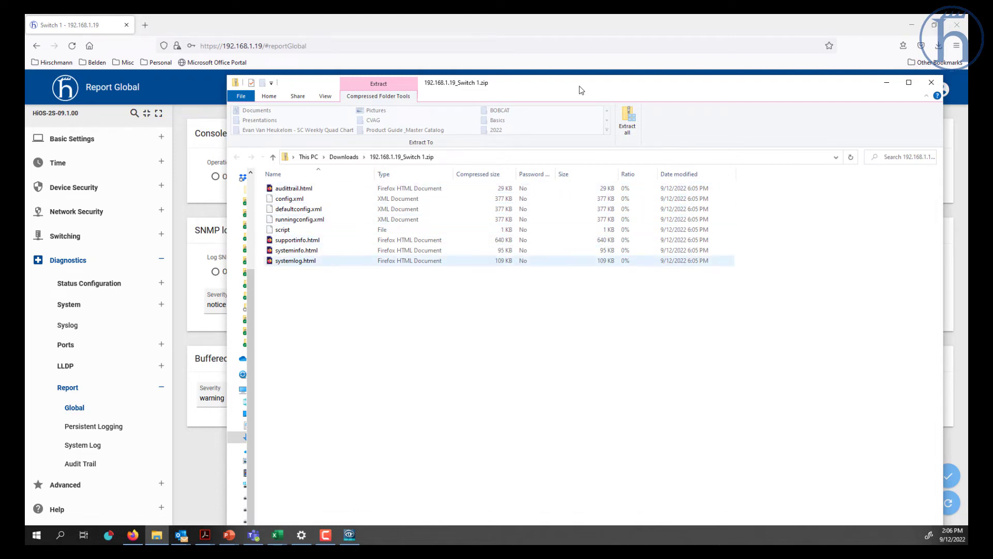
{"action": "left_click", "coordinate": [930, 85]}
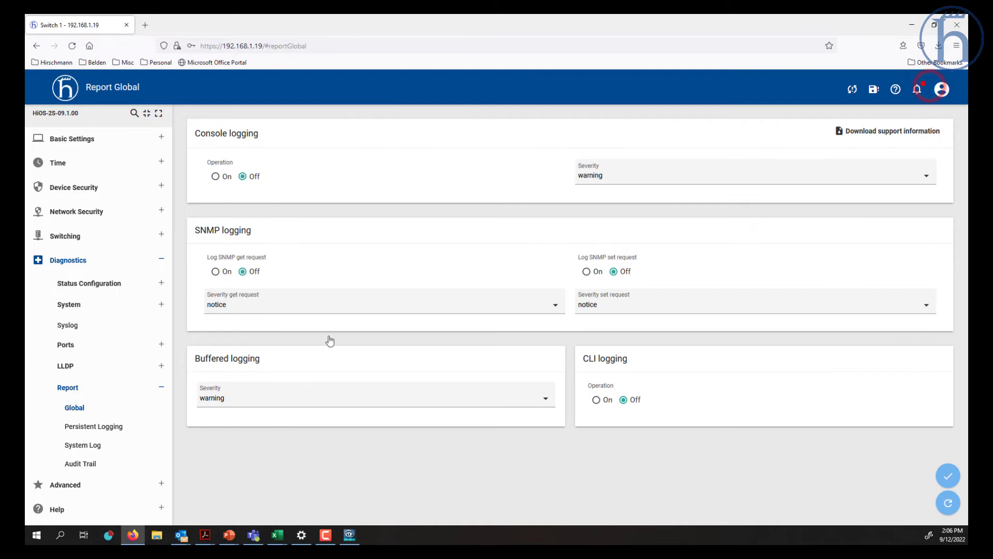
- Review the Persistent Logging and System Log report pages
{"action": "left_click", "coordinate": [114, 429]}
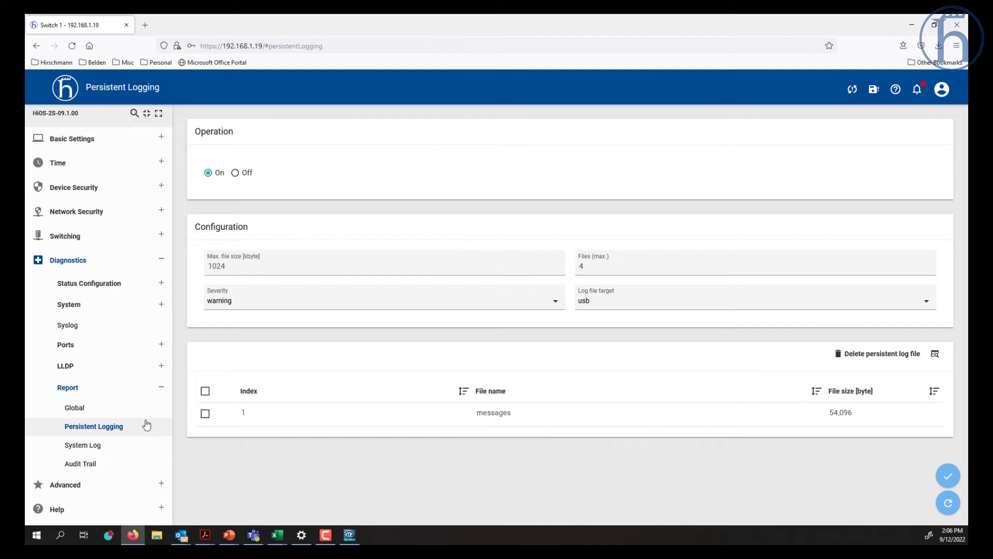
{"action": "left_click", "coordinate": [110, 449]}
{"action": "scroll", "coordinate": [642, 308], "scroll_direction": "down", "scroll_amount": 3}
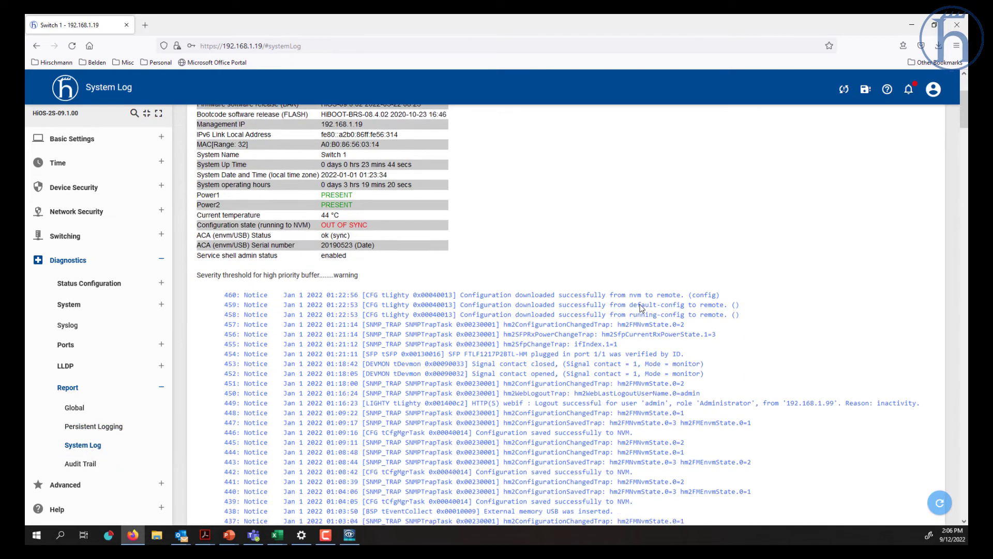
{"action": "scroll", "coordinate": [642, 308], "scroll_direction": "down", "scroll_amount": 3}
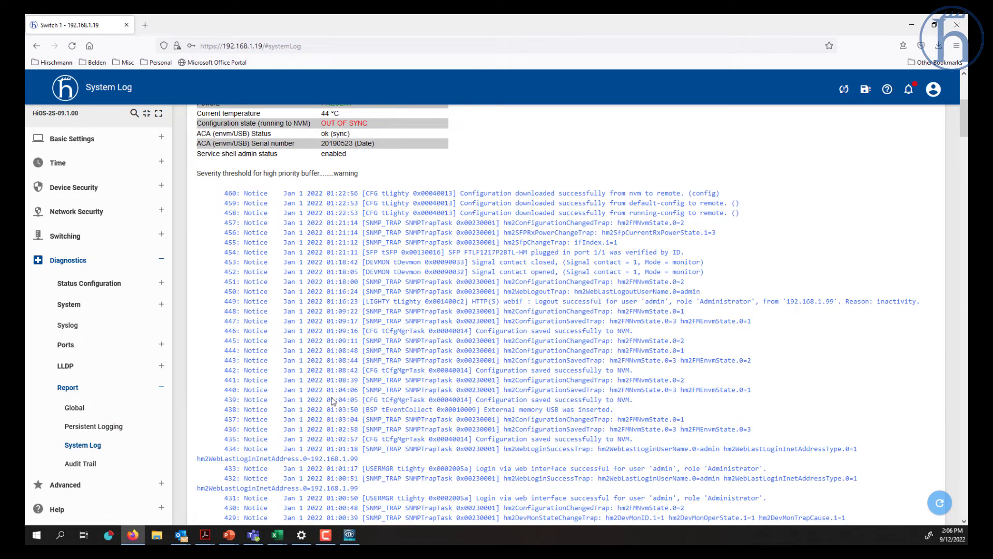
- Open the Audit Trail and expand Advanced > DHCP Server in the sidebar
{"action": "left_click", "coordinate": [83, 465]}
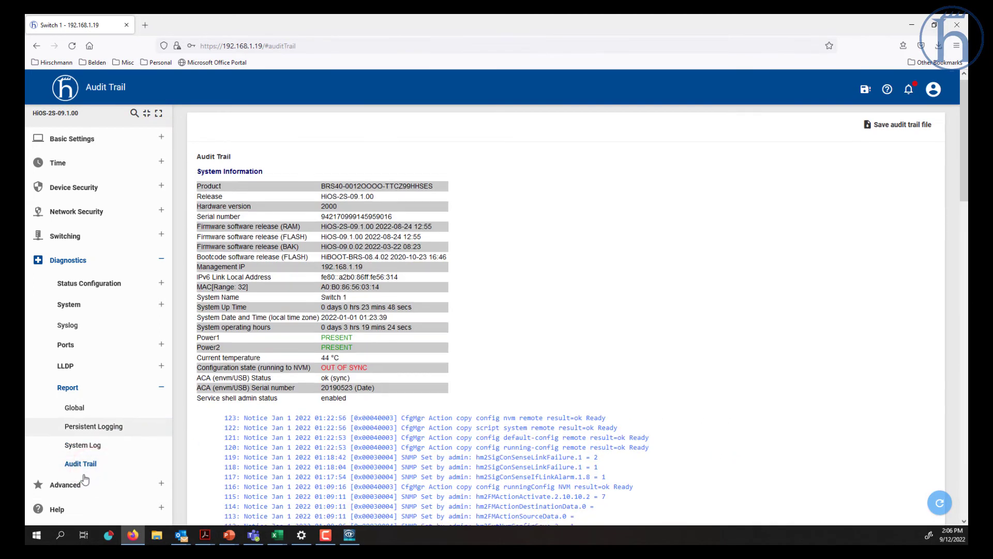
{"action": "left_click", "coordinate": [63, 485]}
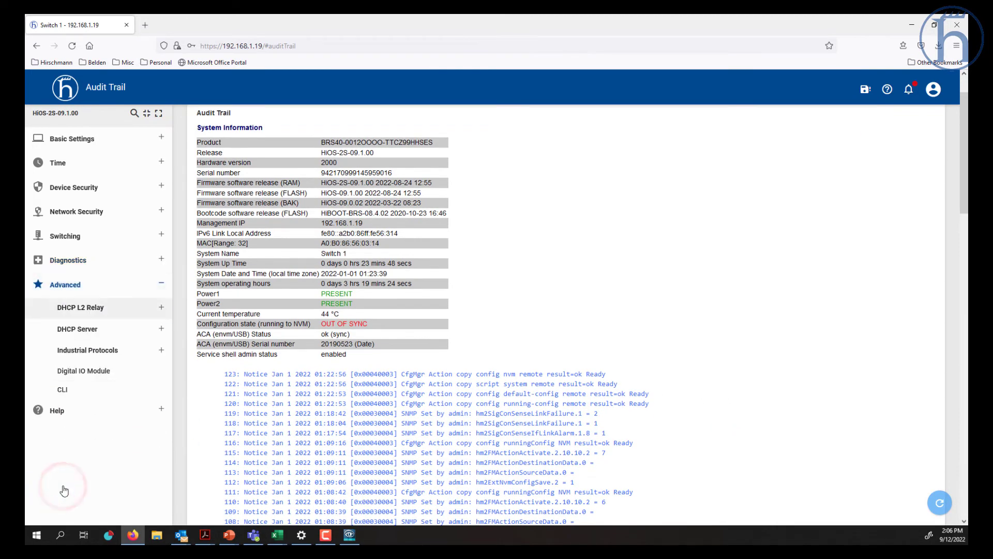
{"action": "left_click", "coordinate": [81, 334]}
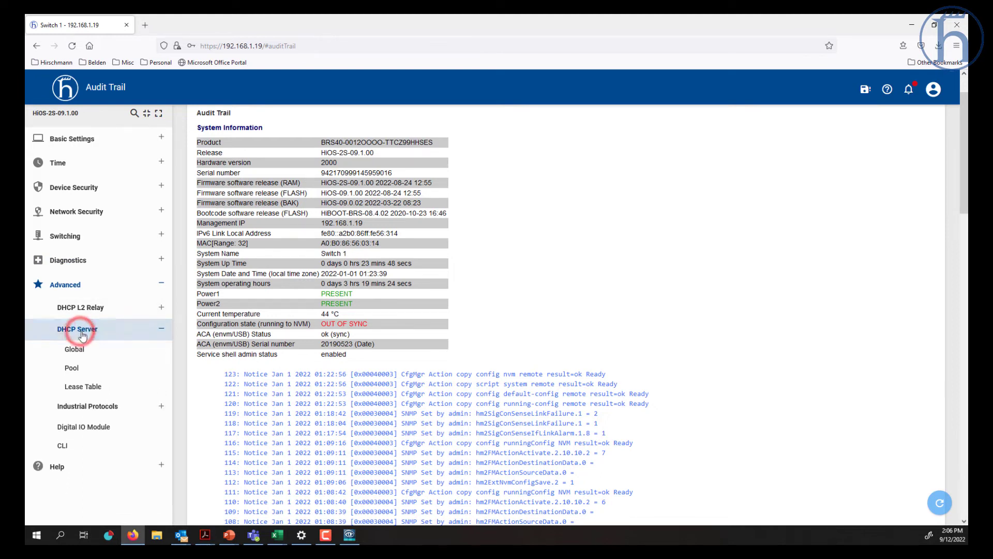
- View the DHCP Server Pool page and switch EtherNet/IP operation on
{"action": "left_click", "coordinate": [85, 368]}
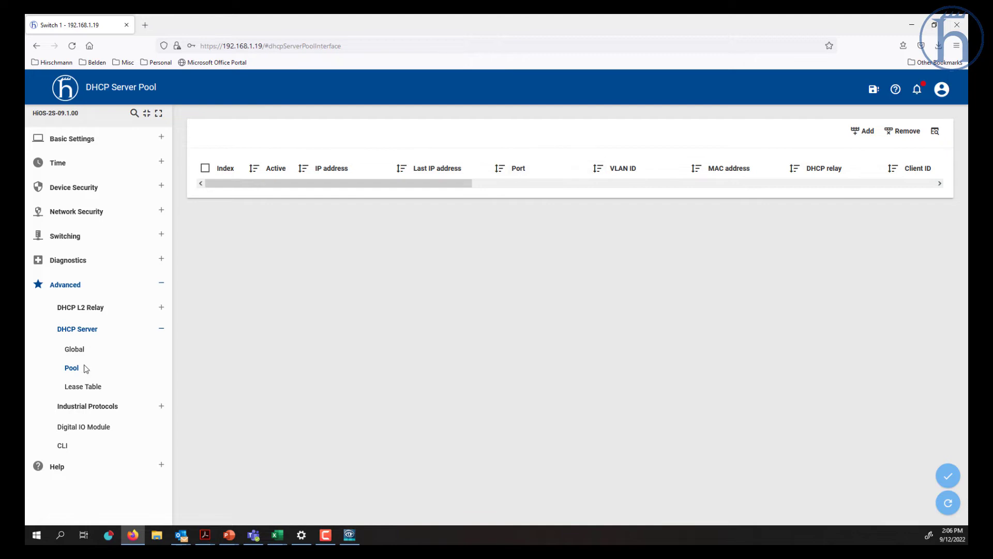
{"action": "left_click", "coordinate": [100, 406]}
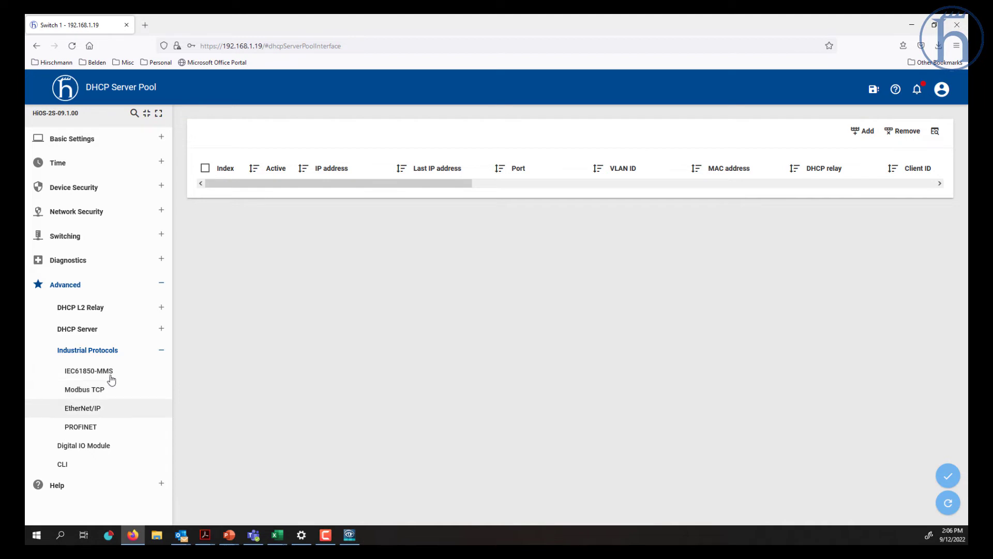
{"action": "left_click", "coordinate": [100, 411]}
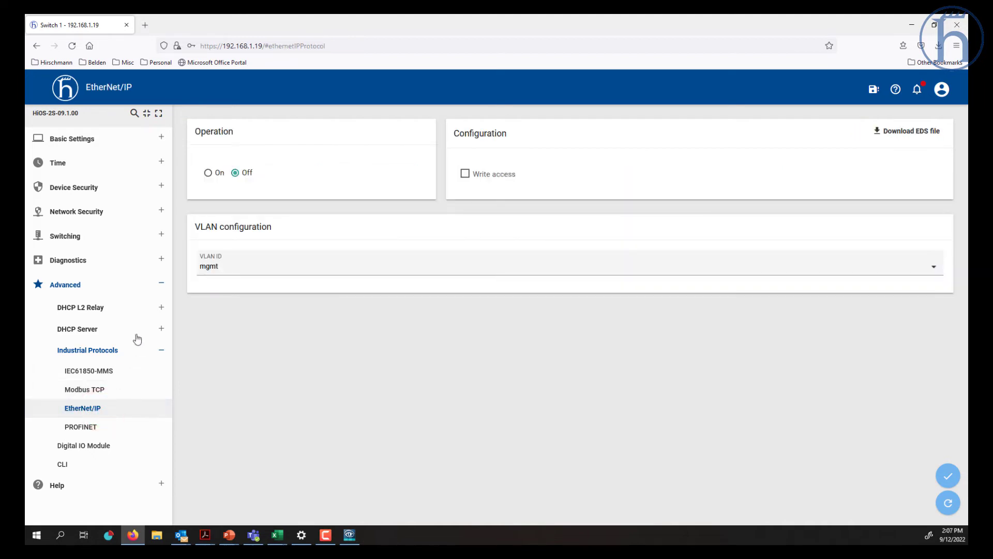
{"action": "left_click", "coordinate": [209, 174]}
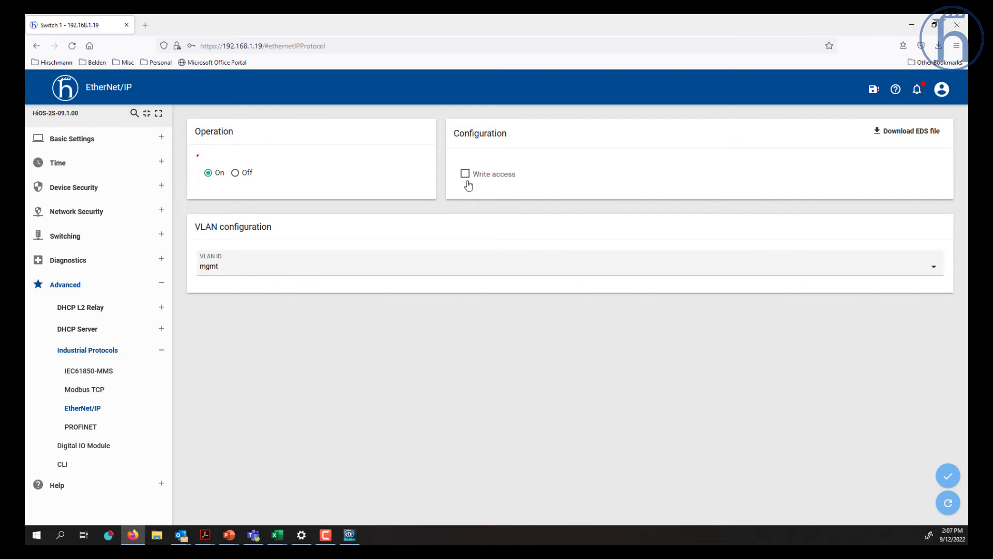
- Go through PROFINET, Modbus TCP, IEC61850-MMS and Digital IO Module, ending on Command Line Interface
{"action": "left_click", "coordinate": [93, 427]}
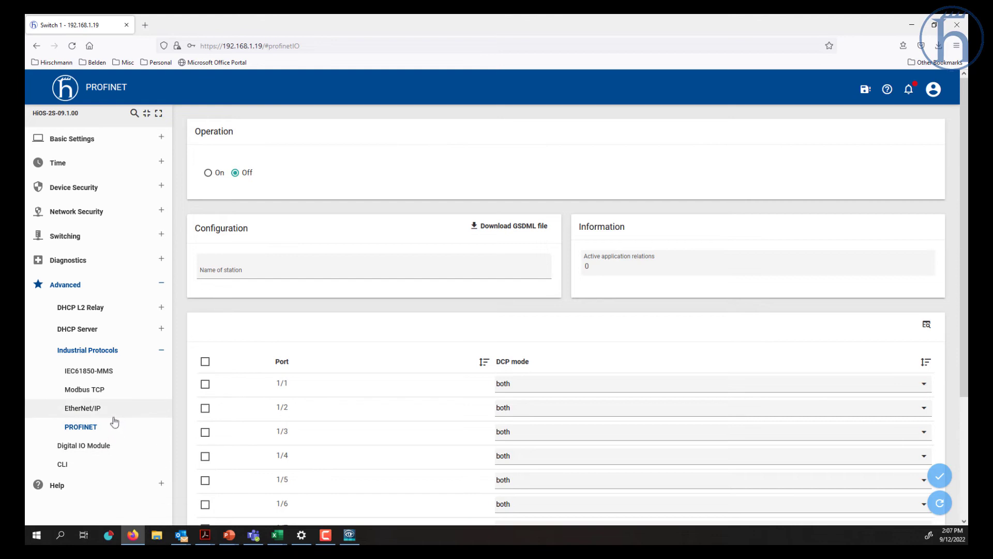
{"action": "left_click", "coordinate": [101, 391]}
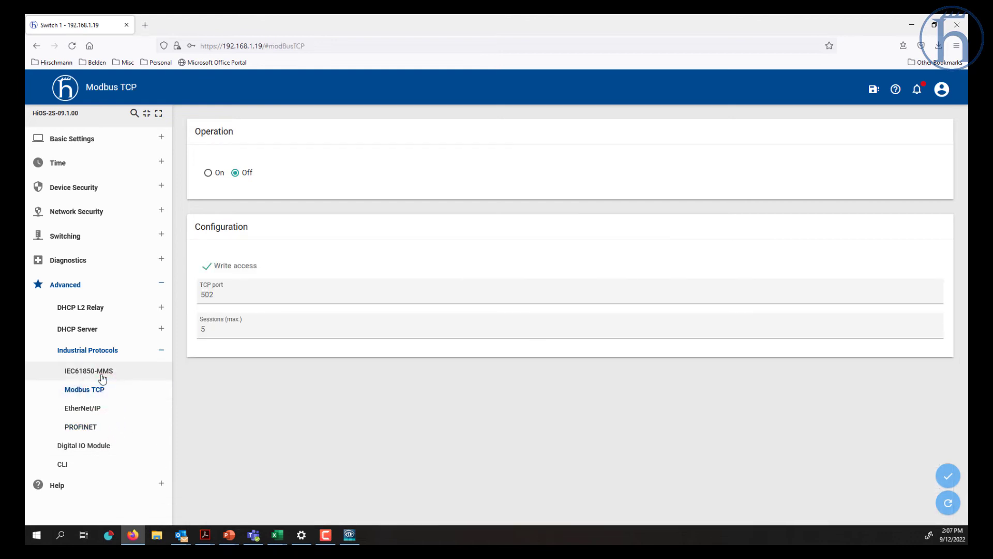
{"action": "left_click", "coordinate": [113, 374]}
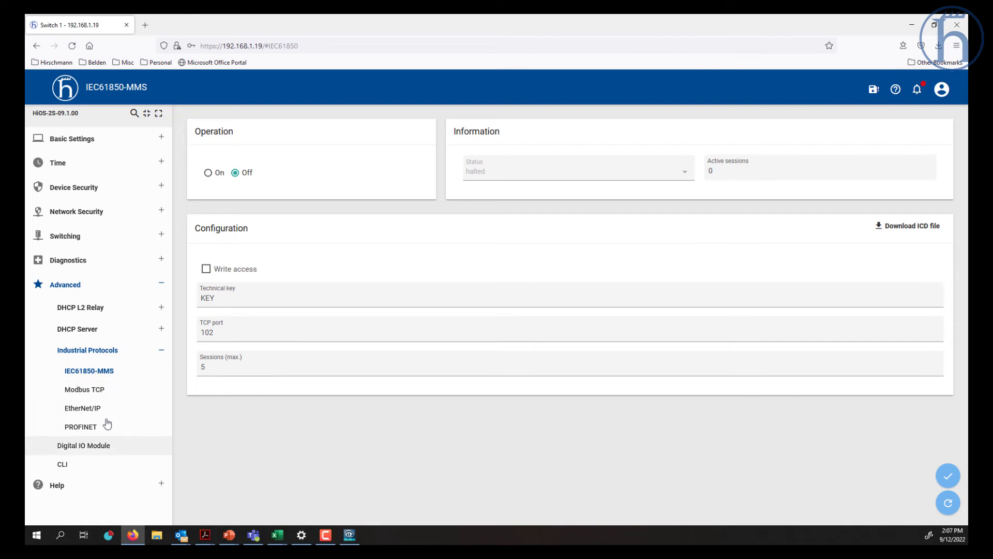
{"action": "left_click", "coordinate": [101, 450]}
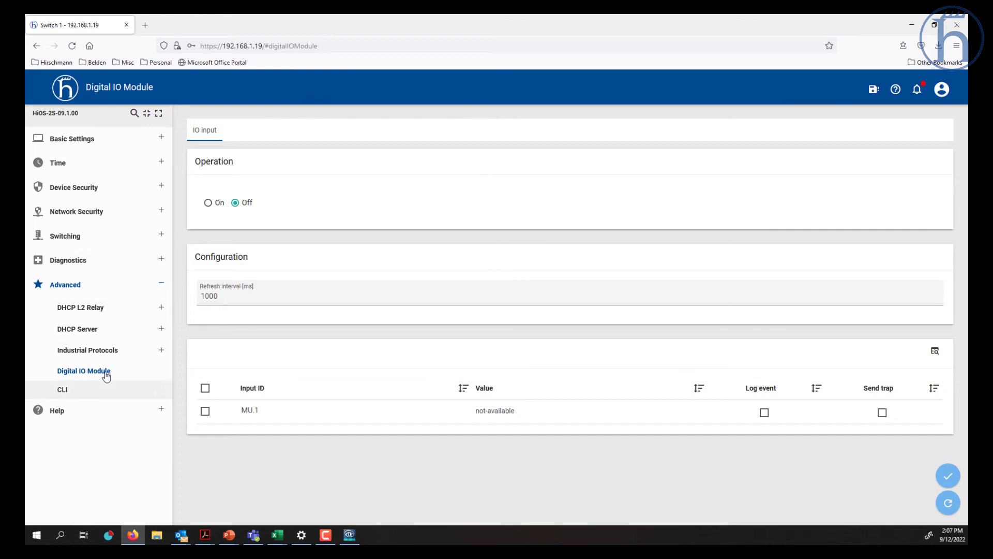
{"action": "left_click", "coordinate": [82, 392]}
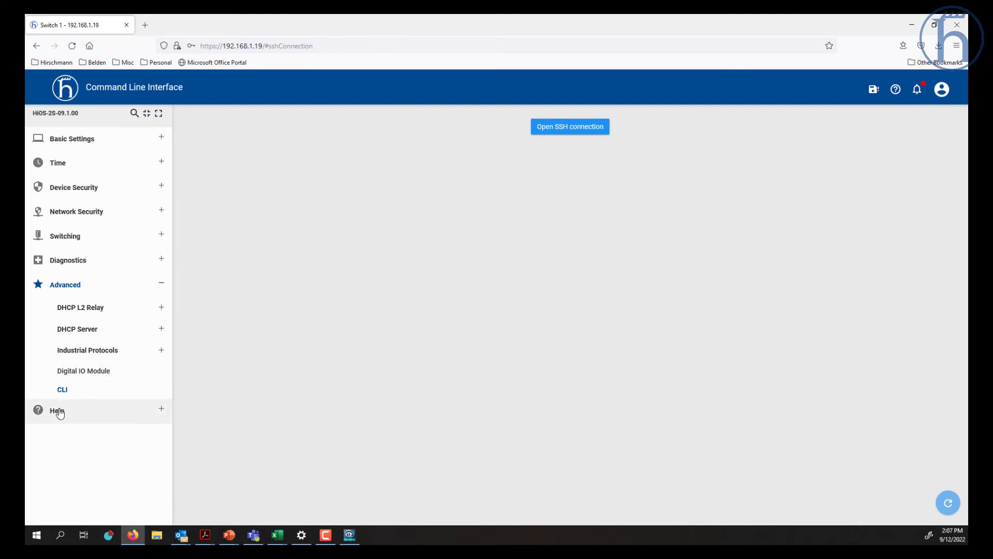
- Go to Switching > IGMP Snooping Global, then Querier, and bring up its online help
{"action": "left_click", "coordinate": [59, 410]}
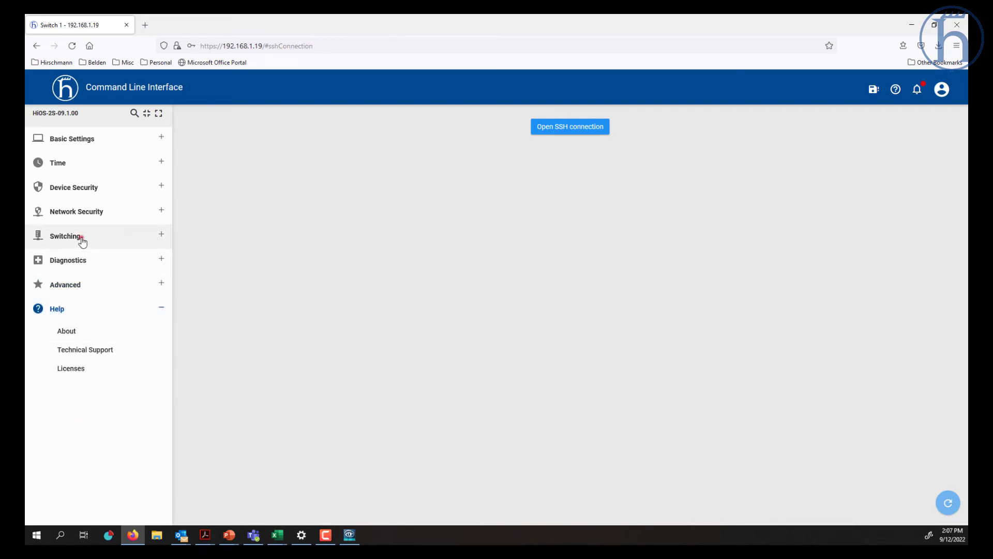
{"action": "left_click", "coordinate": [81, 241]}
{"action": "left_click", "coordinate": [78, 314]}
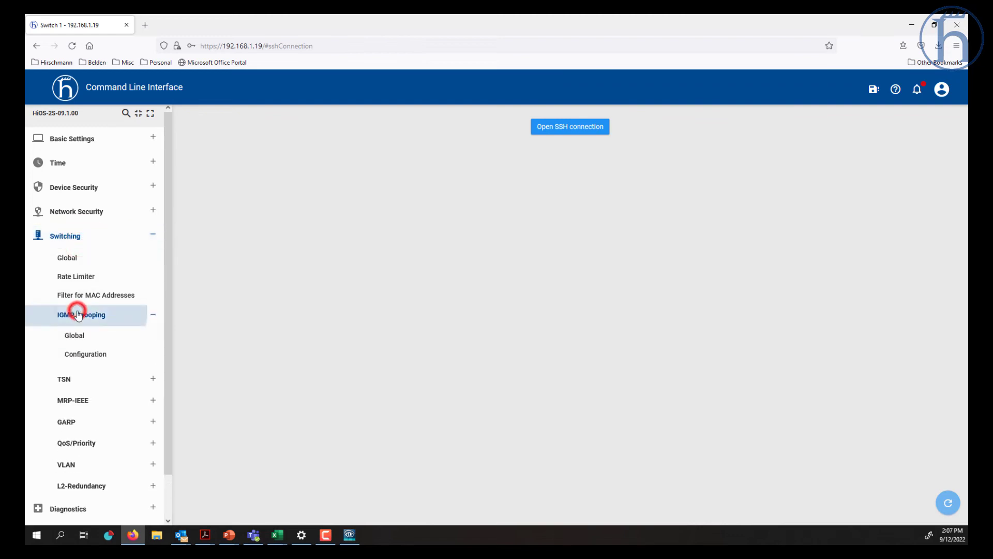
{"action": "left_click", "coordinate": [84, 340]}
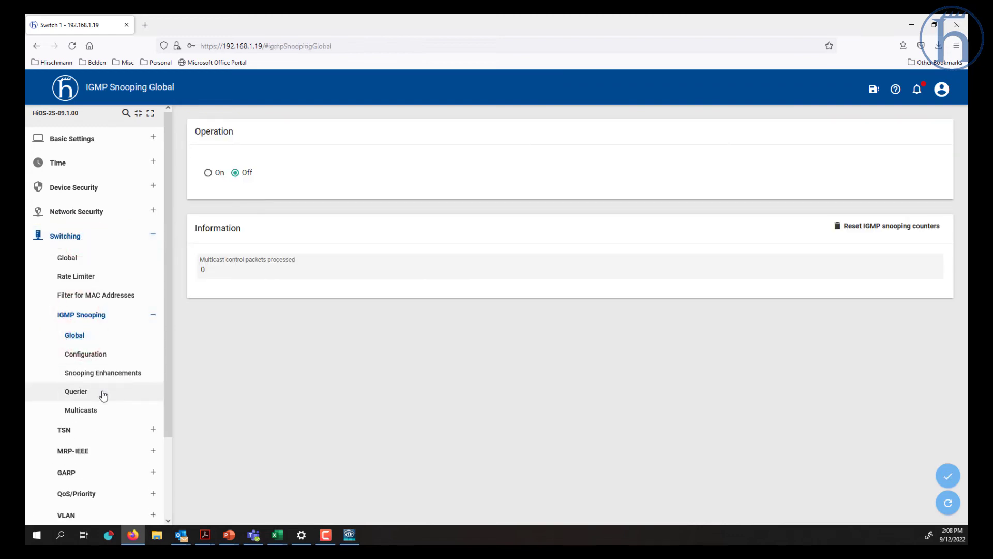
{"action": "left_click", "coordinate": [99, 391]}
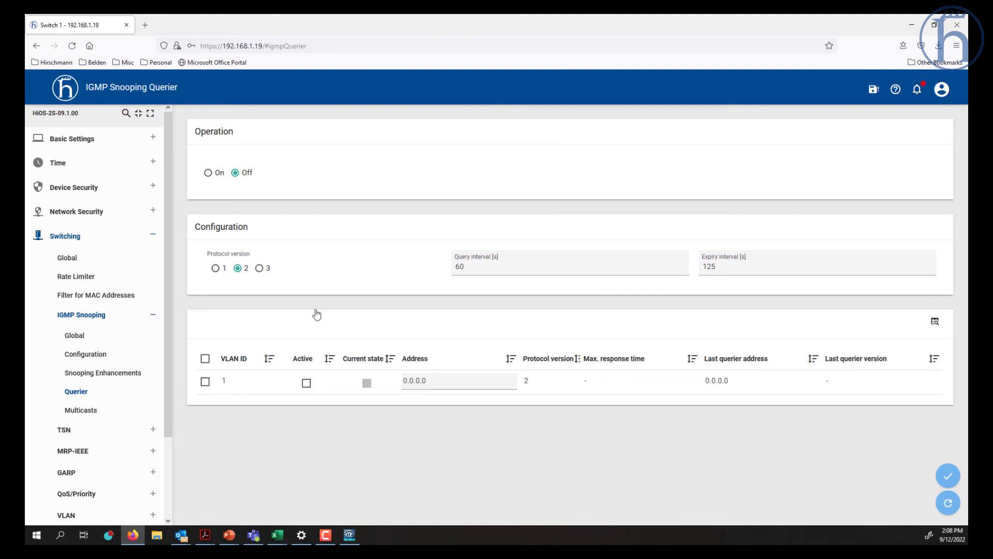
{"action": "left_click", "coordinate": [895, 90]}
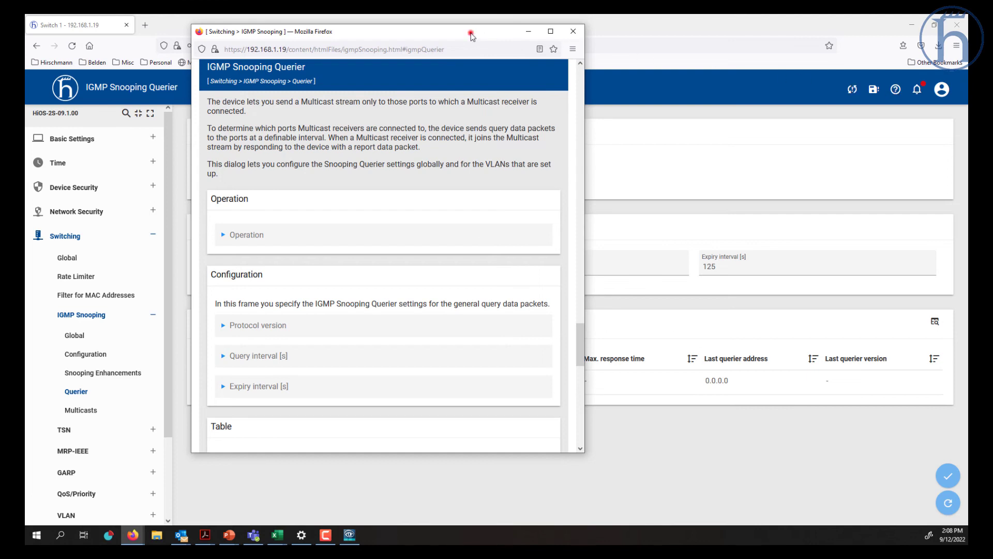
- Move the Querier help window aside, scroll through it, then close it
{"action": "left_click_drag", "start_coordinate": [470, 31], "coordinate": [622, 55]}
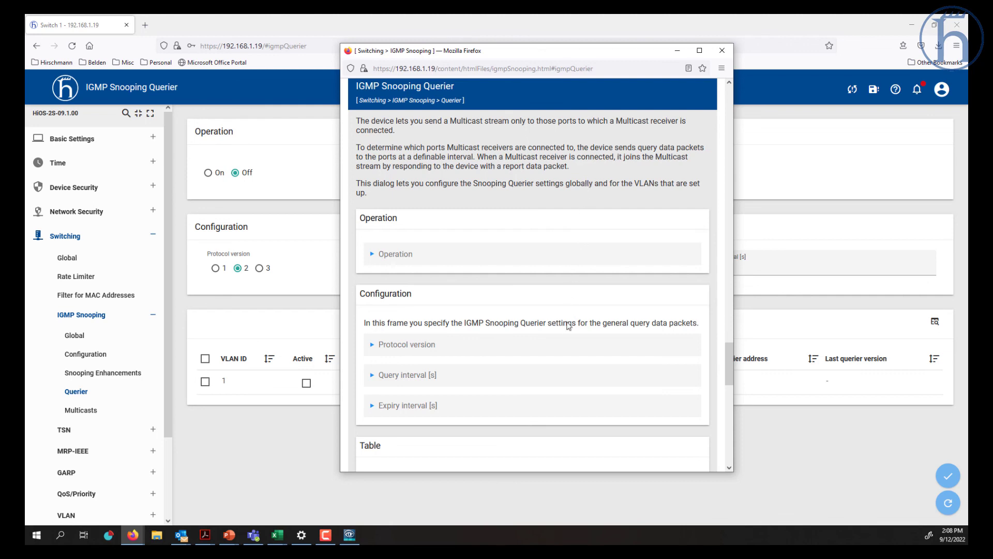
{"action": "scroll", "coordinate": [568, 332], "scroll_direction": "down", "scroll_amount": 2}
{"action": "scroll", "coordinate": [568, 331], "scroll_direction": "down", "scroll_amount": 10}
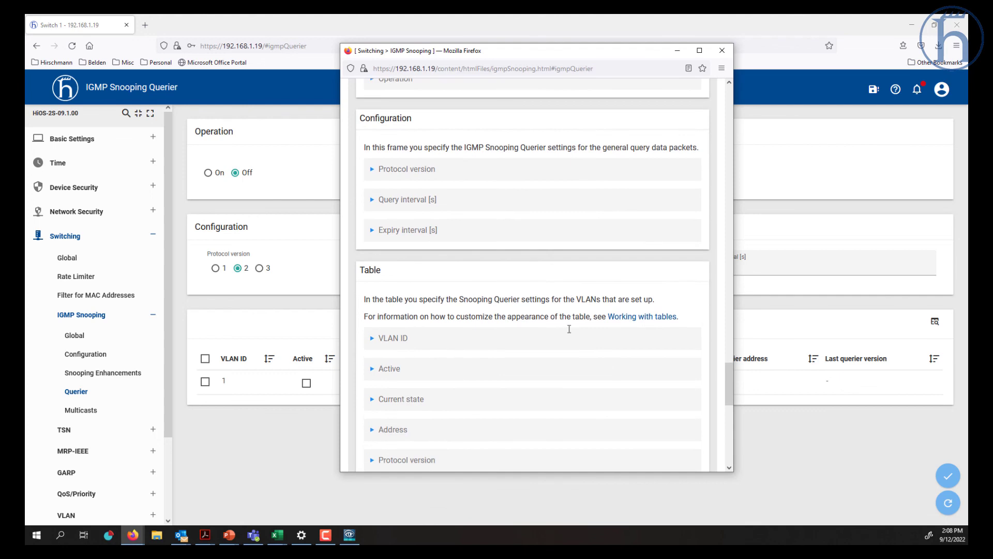
{"action": "scroll", "coordinate": [587, 348], "scroll_direction": "down", "scroll_amount": 4}
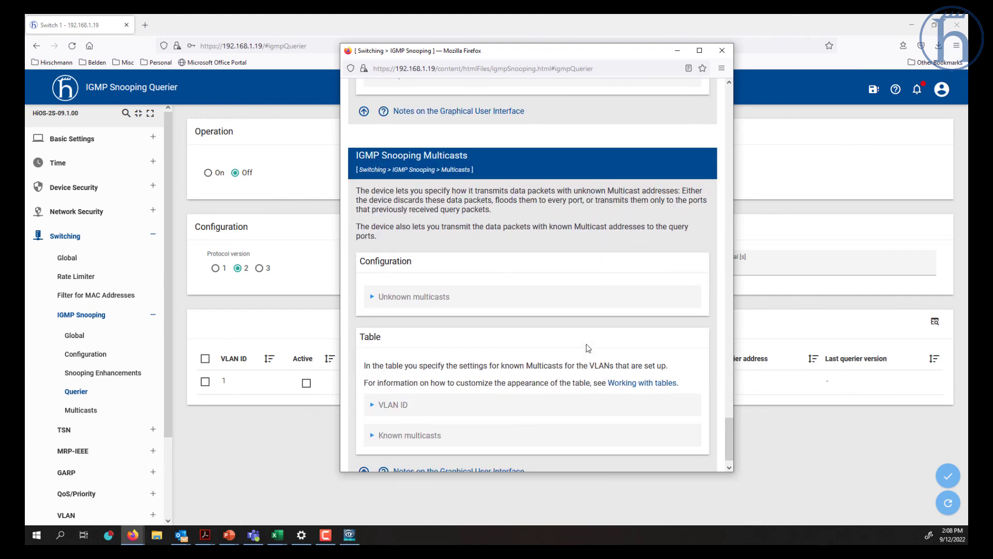
{"action": "left_click", "coordinate": [723, 50]}
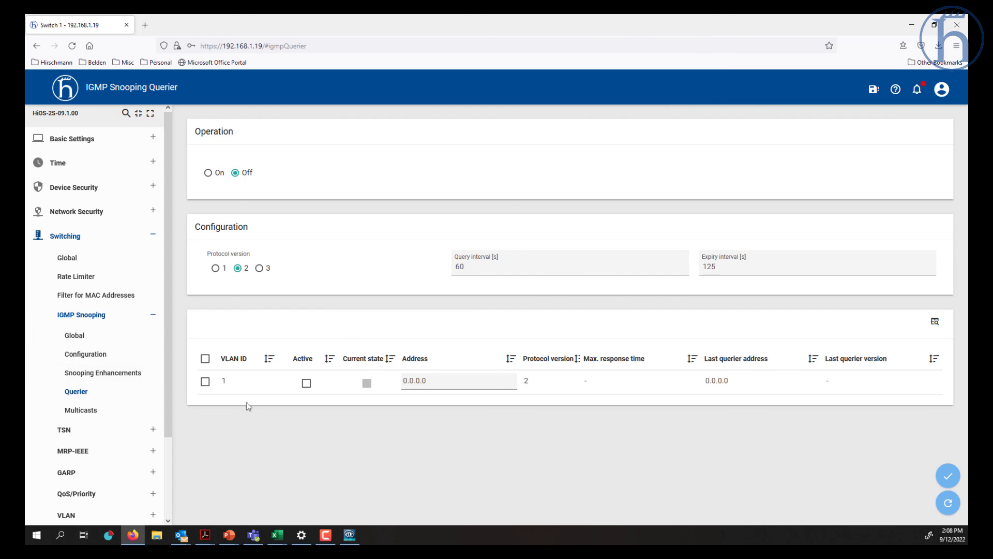
{"action": "left_click", "coordinate": [166, 460]}
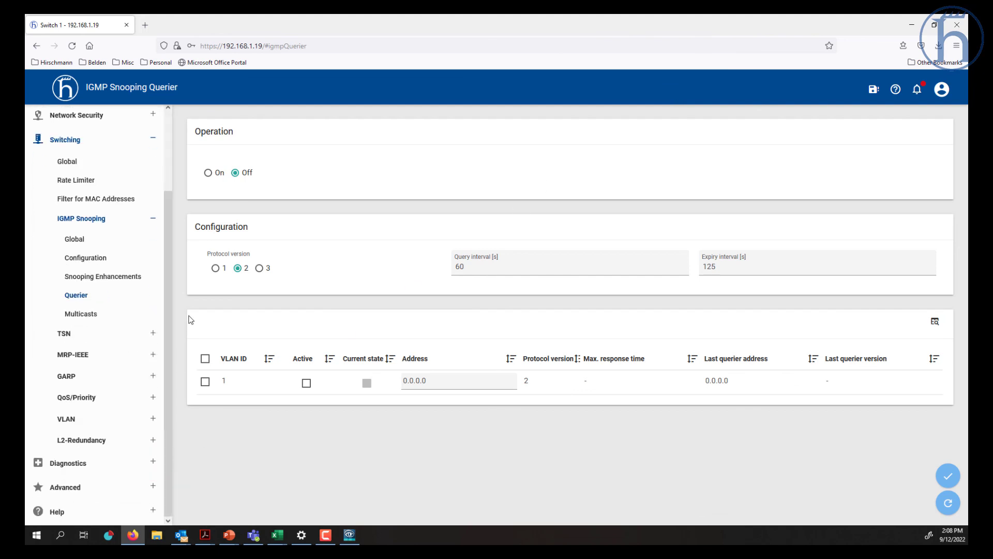